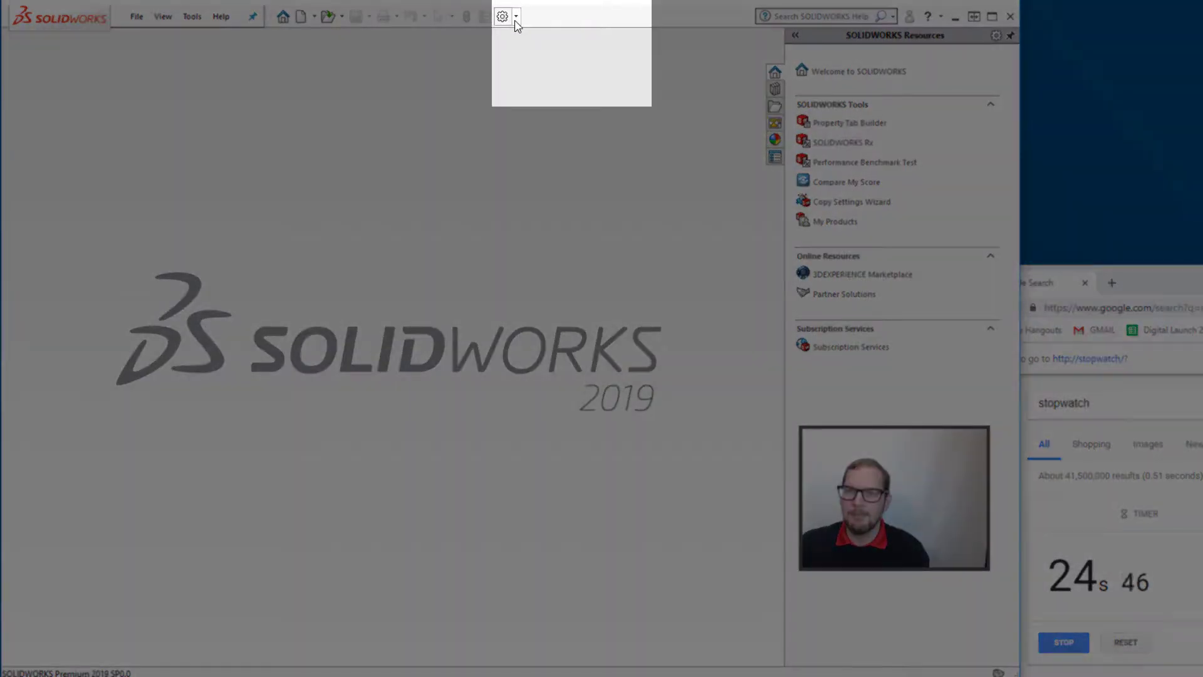
Enable loading at start-up for the SOLIDWORKS Electrical, Inspection, PCB 2019 and Plastics add-ins
{"action": "left_click", "coordinate": [515, 17]}
{"action": "left_click", "coordinate": [543, 52]}
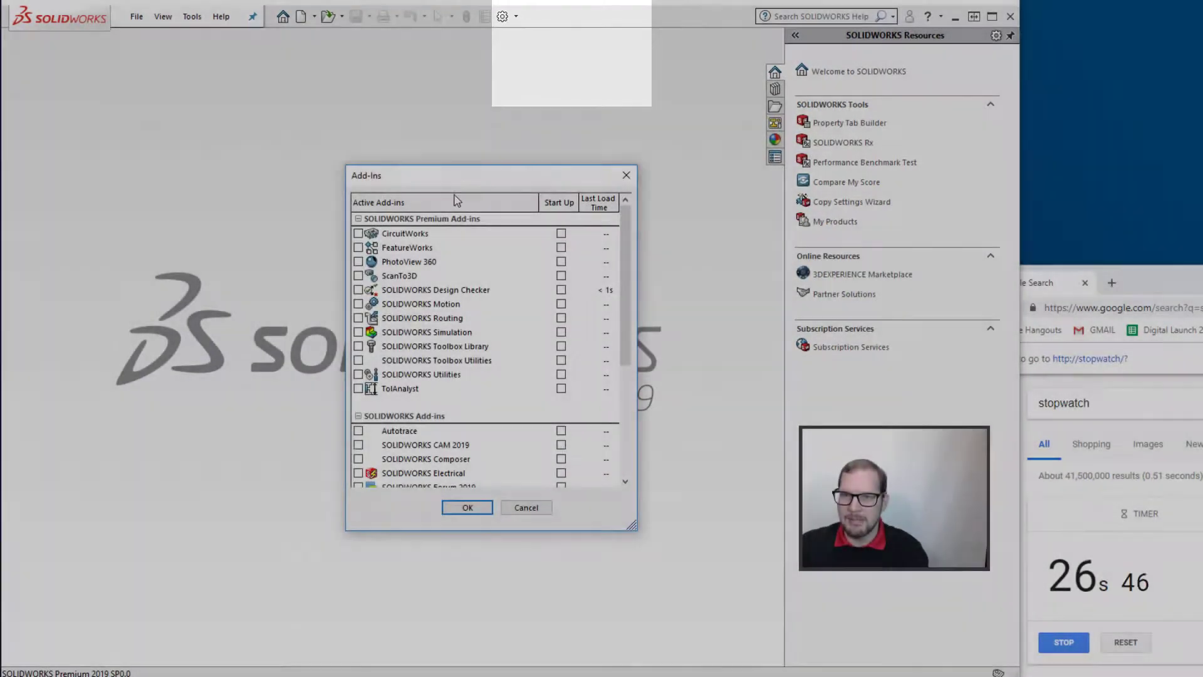
{"action": "scroll", "coordinate": [501, 363], "scroll_direction": "down", "scroll_amount": 5}
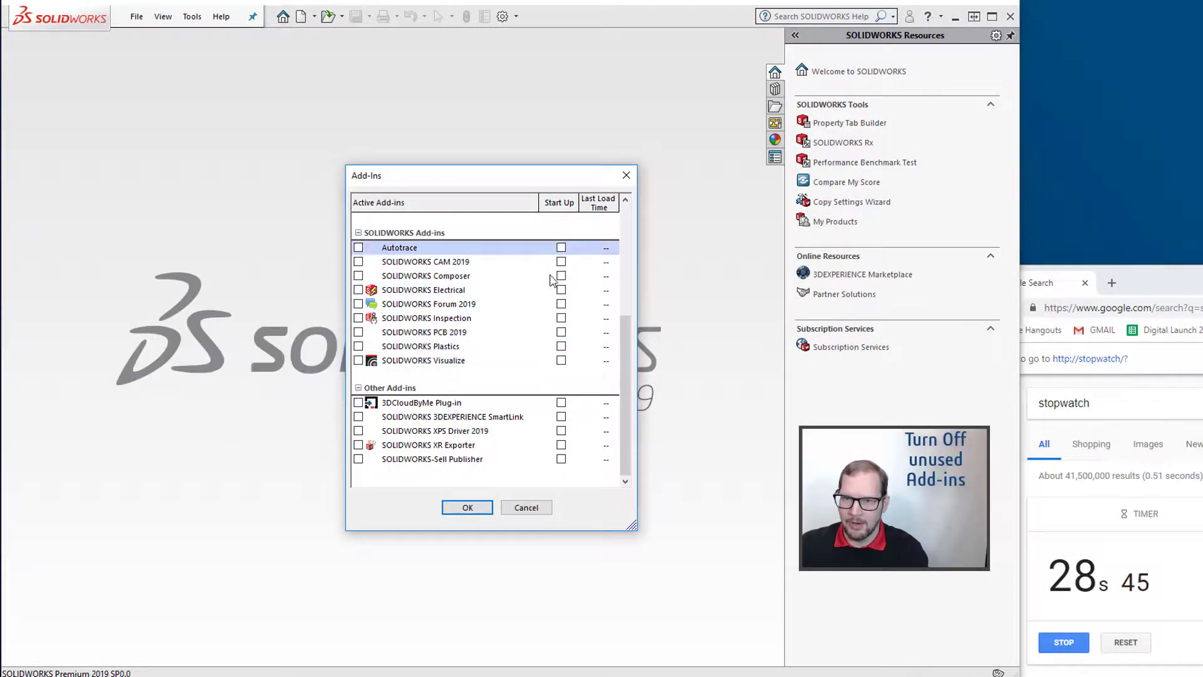
{"action": "left_click", "coordinate": [561, 290]}
{"action": "left_click", "coordinate": [561, 318]}
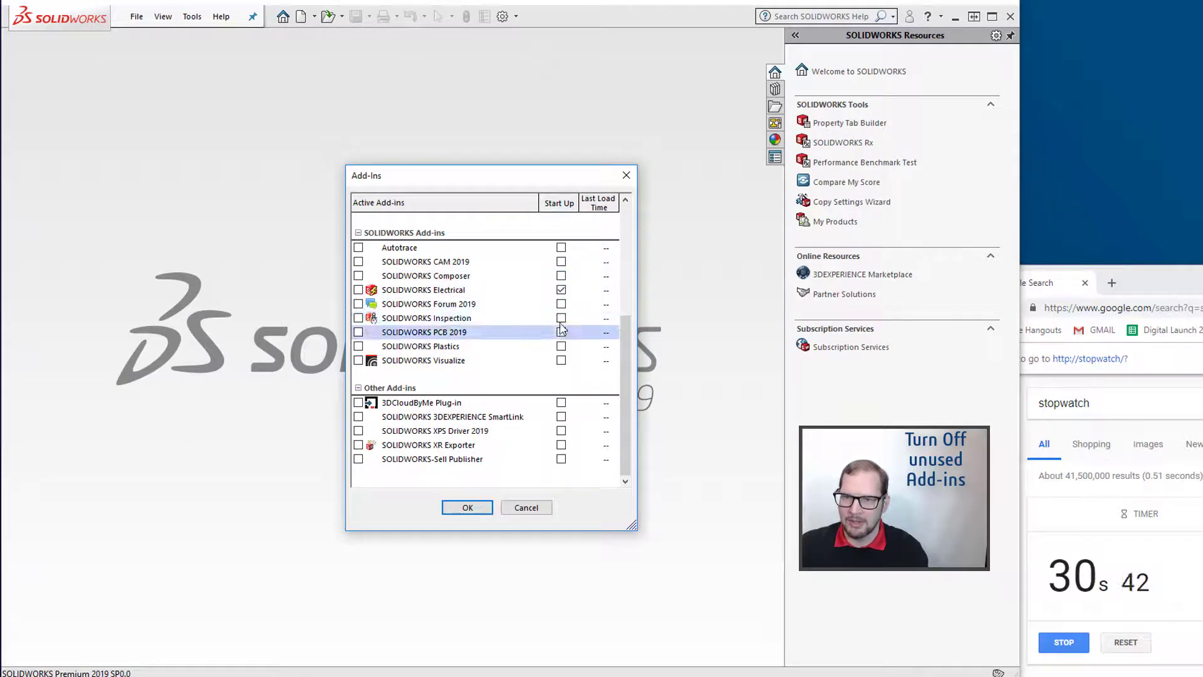
{"action": "left_click", "coordinate": [561, 333]}
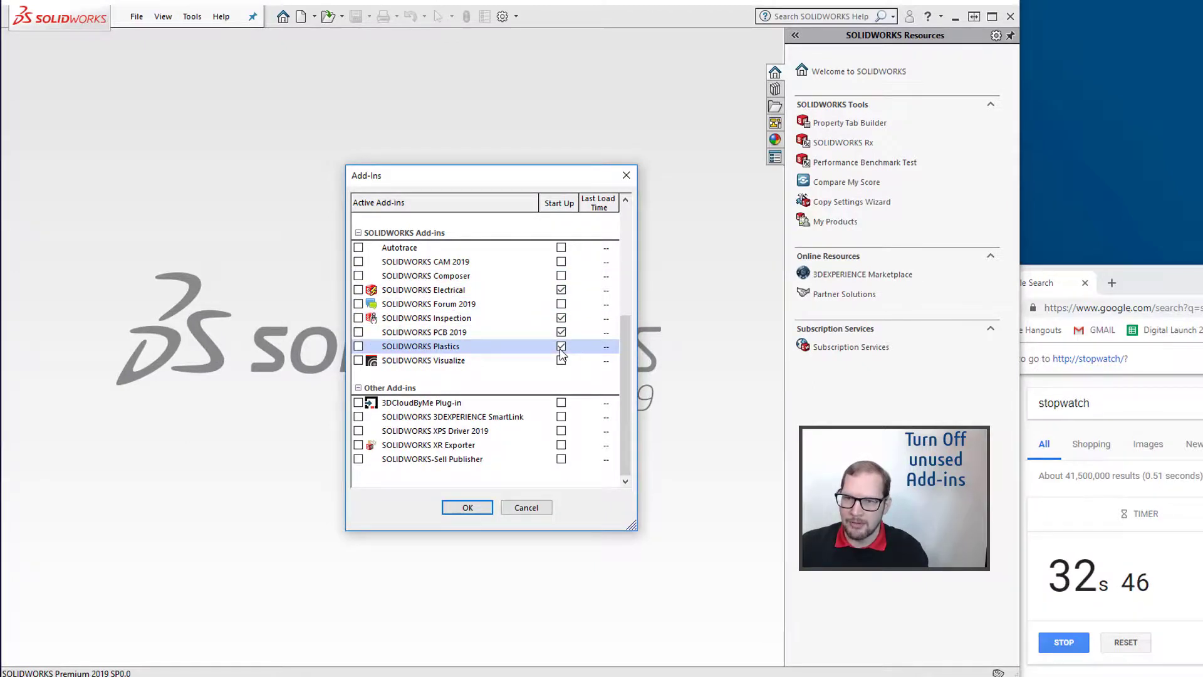
Turn off start-up loading for SOLIDWORKS Plastics, PCB 2019, Inspection and Electrical, and accept the add-in settings
{"action": "left_click", "coordinate": [561, 346]}
{"action": "left_click", "coordinate": [561, 333]}
{"action": "left_click", "coordinate": [561, 318]}
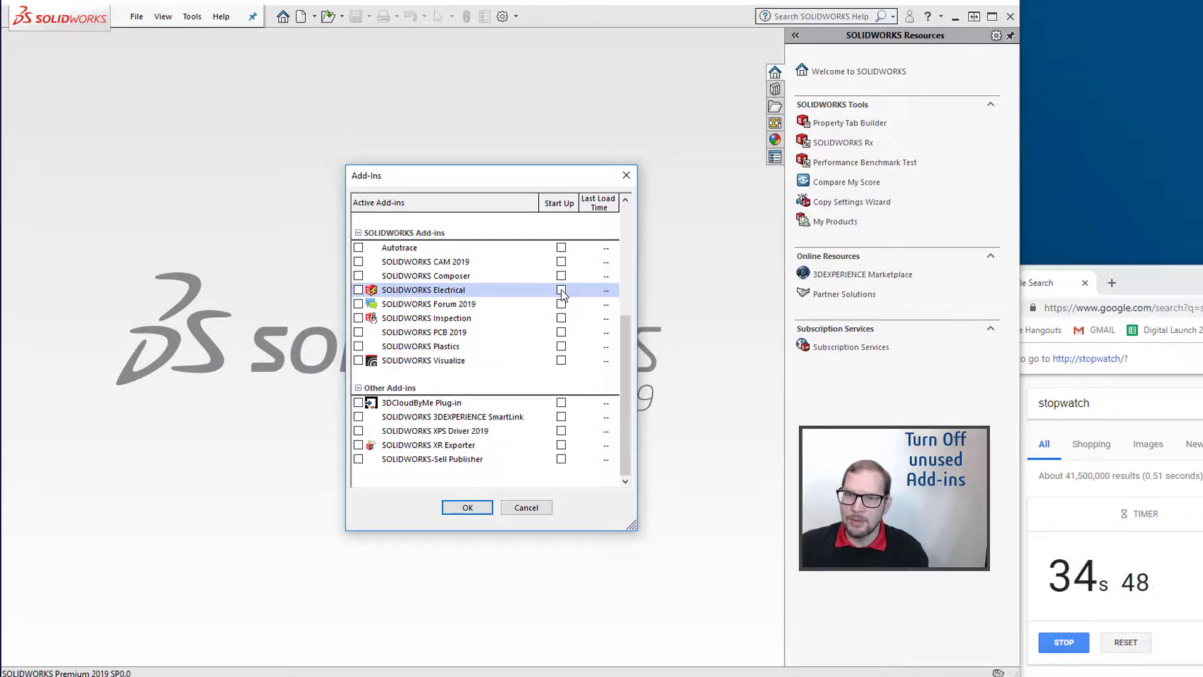
{"action": "scroll", "coordinate": [546, 307], "scroll_direction": "up", "scroll_amount": 5}
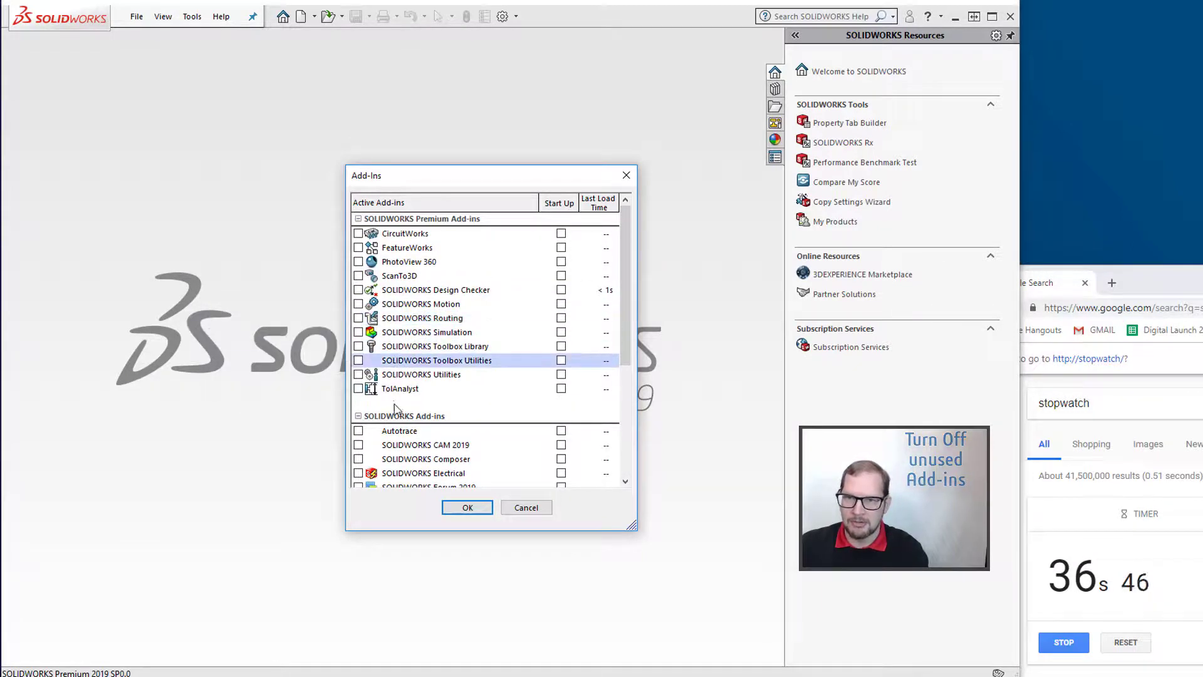
{"action": "left_click", "coordinate": [466, 508]}
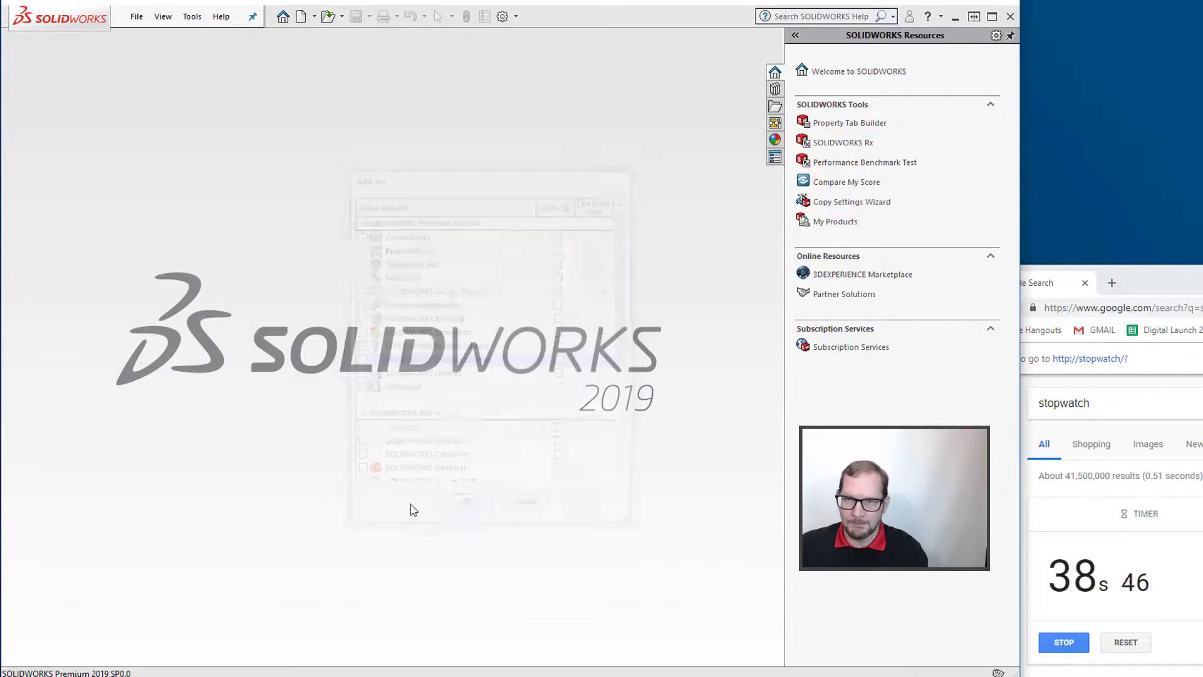
Switch the new-document dialog to its advanced view, browse the MBD and Tutorial templates, and create a part from the standard Part template
{"action": "left_click", "coordinate": [302, 17]}
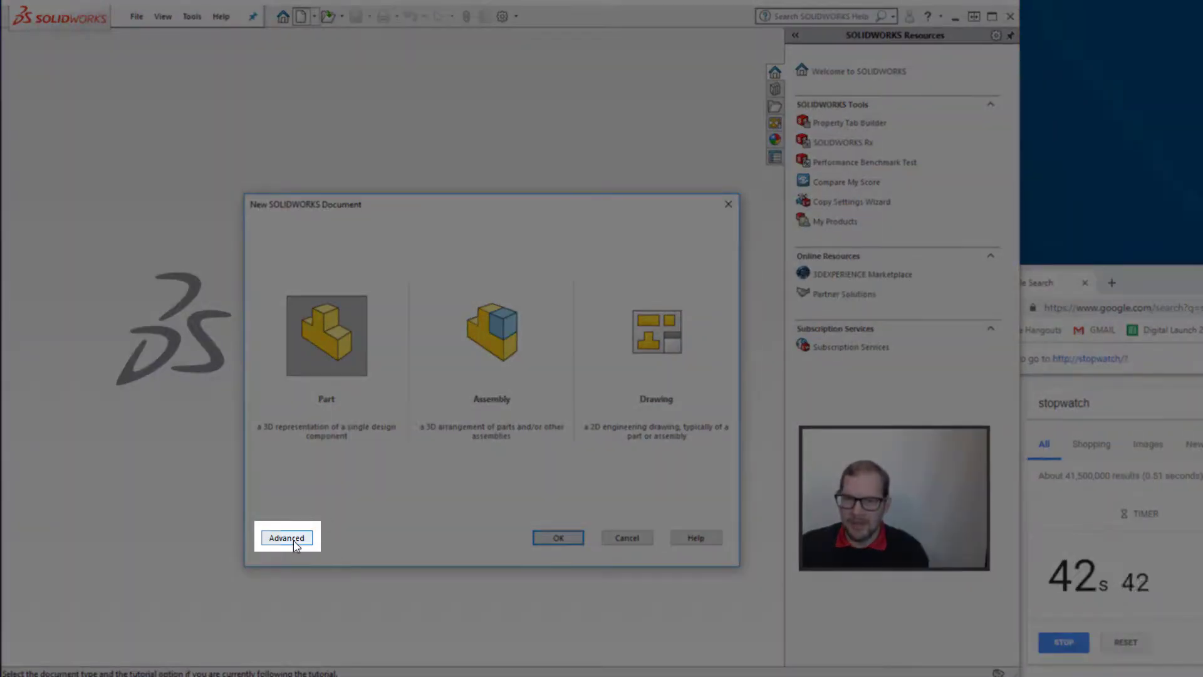
{"action": "left_click", "coordinate": [295, 543]}
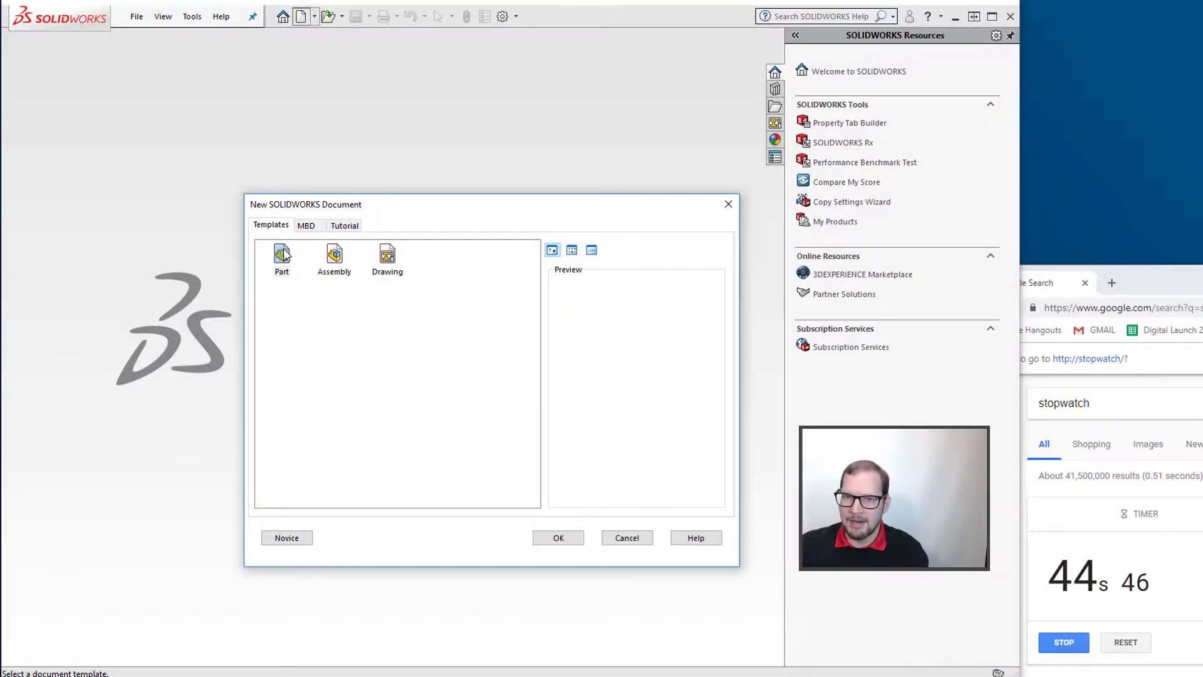
{"action": "left_click", "coordinate": [303, 226]}
{"action": "left_click", "coordinate": [346, 225]}
{"action": "left_click", "coordinate": [287, 227]}
{"action": "double_click", "coordinate": [280, 266]}
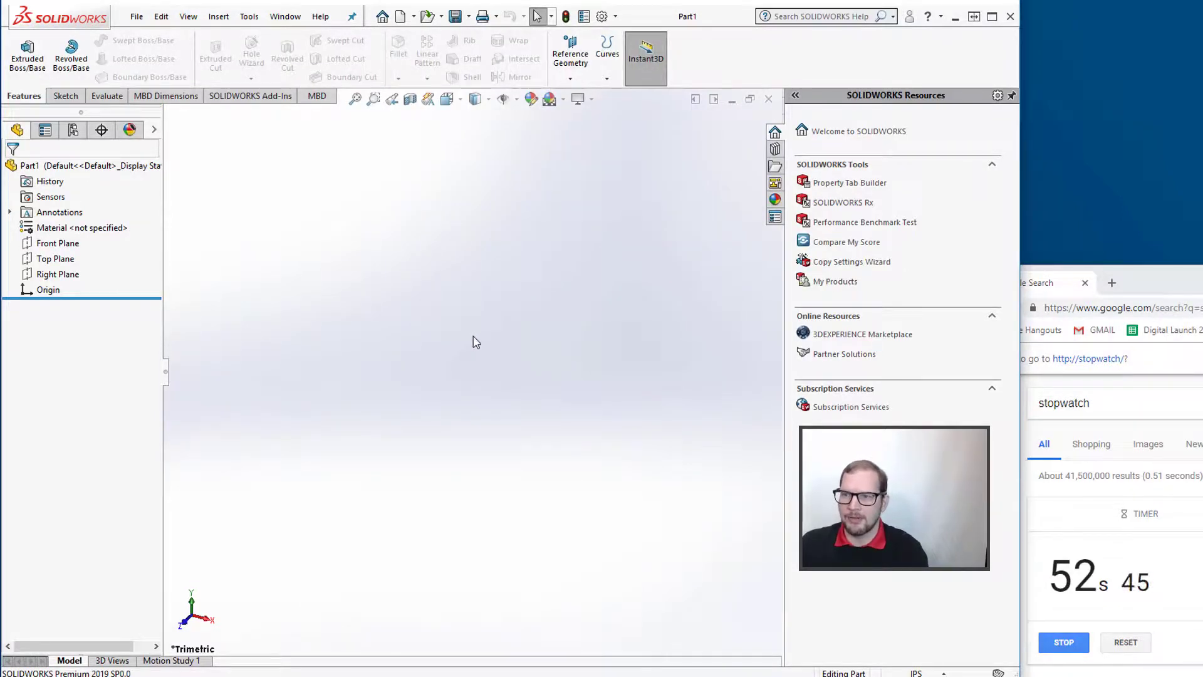
Add the 2019 LIBRARY\2019 TEMPLATES folder on drive C: to the Document Templates file locations, declining the search-path changes
{"action": "left_click", "coordinate": [602, 16]}
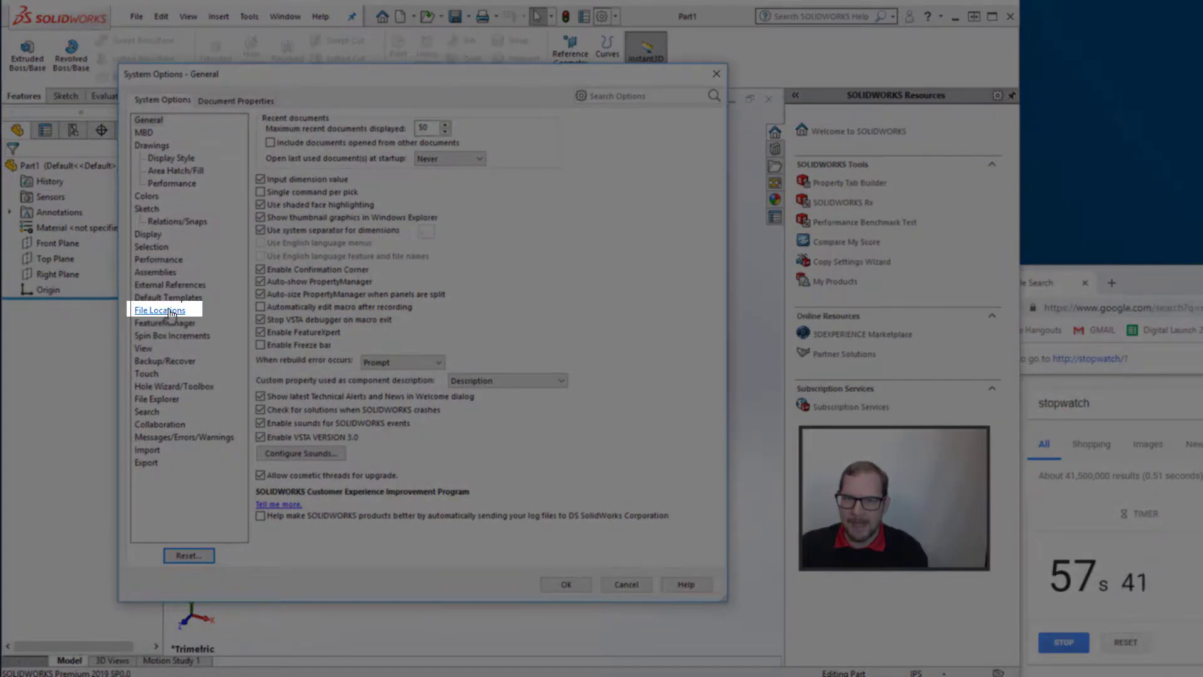
{"action": "left_click", "coordinate": [172, 313]}
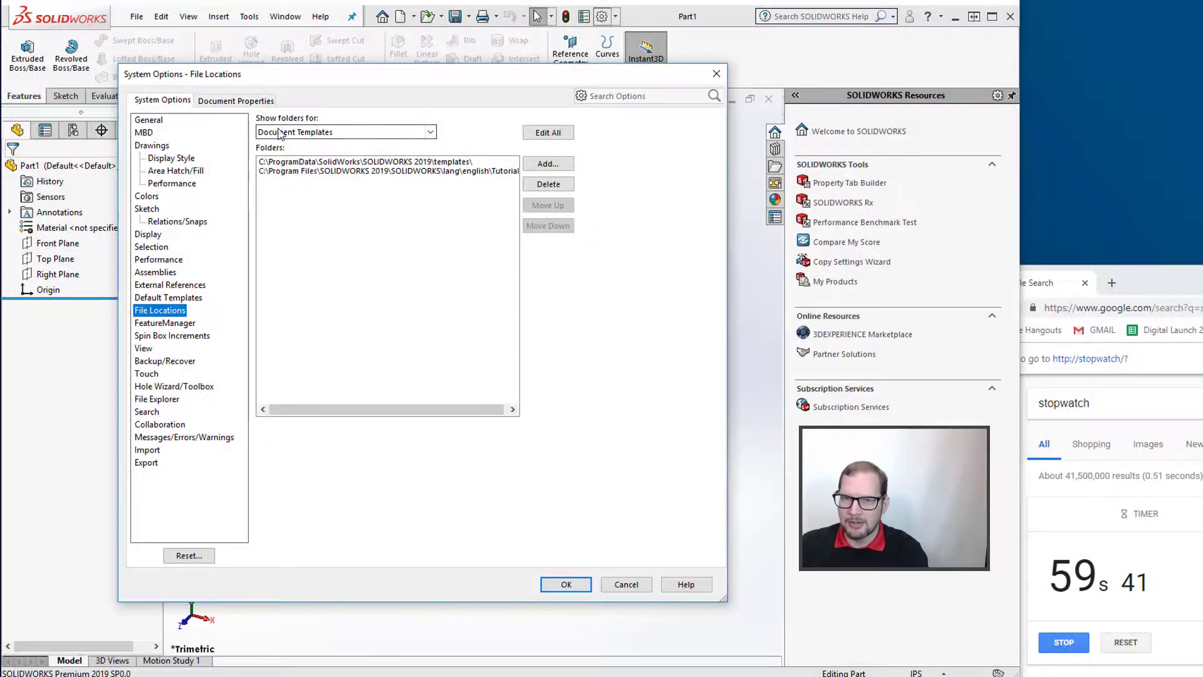
{"action": "left_click", "coordinate": [548, 164]}
{"action": "left_click_drag", "start_coordinate": [407, 166], "coordinate": [302, 143]}
{"action": "left_click", "coordinate": [156, 349]}
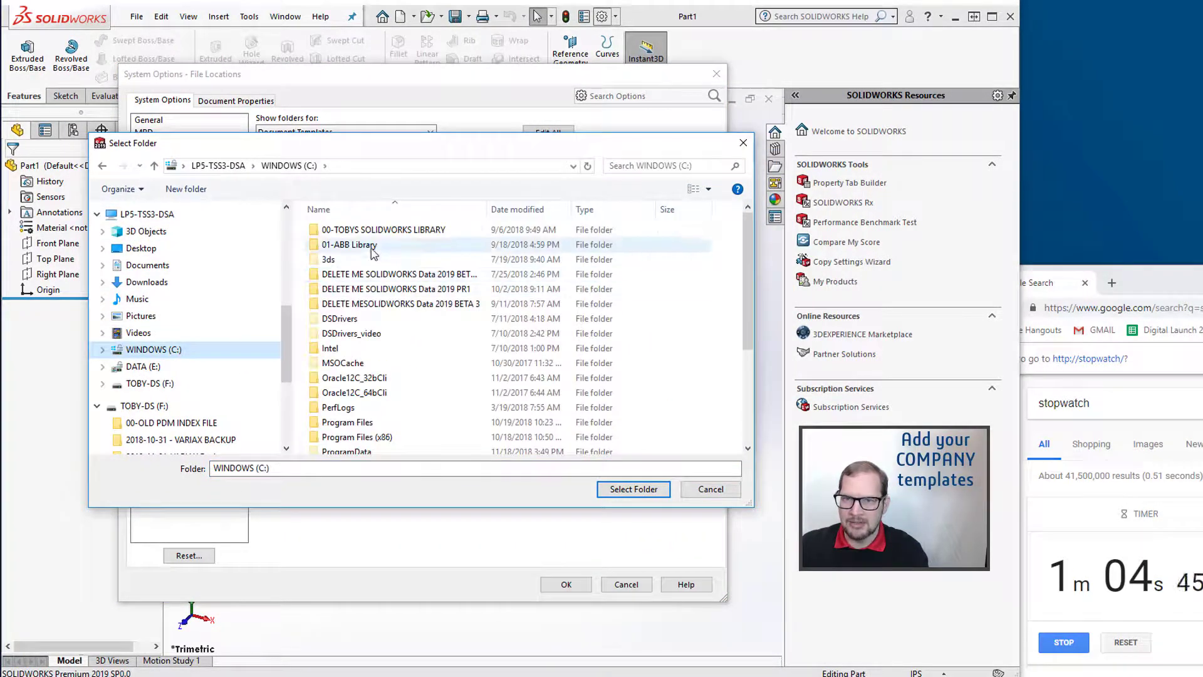
{"action": "double_click", "coordinate": [433, 231]}
{"action": "double_click", "coordinate": [345, 260]}
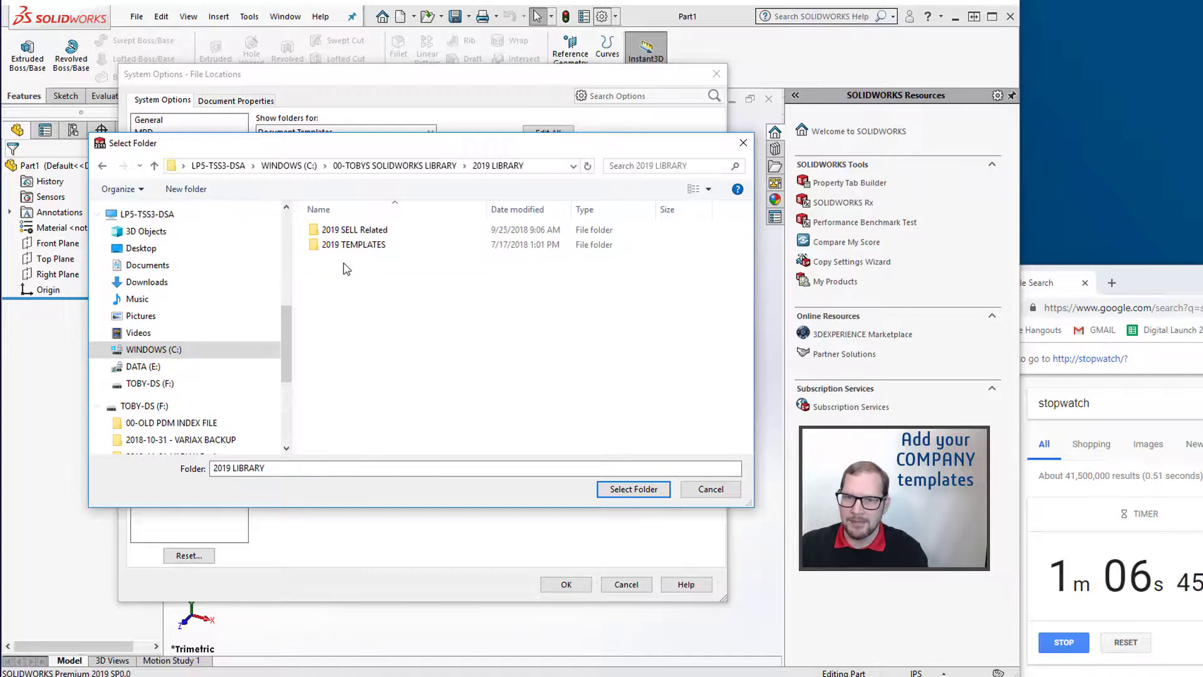
{"action": "double_click", "coordinate": [345, 246]}
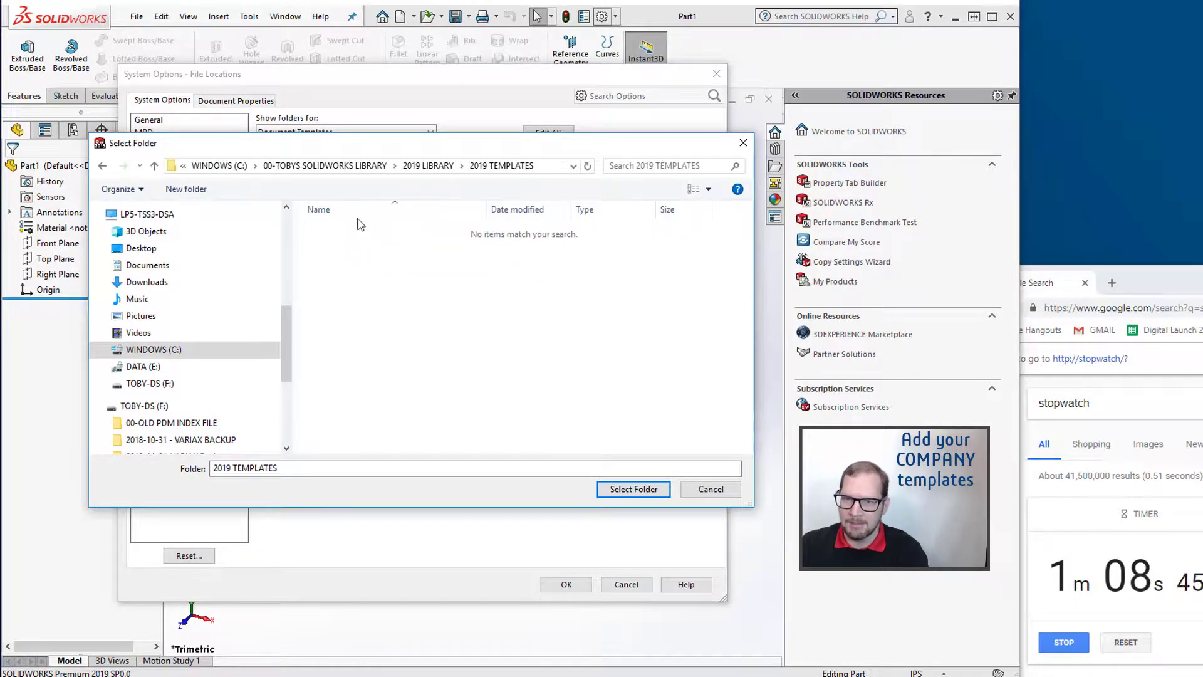
{"action": "left_click", "coordinate": [631, 491]}
{"action": "left_click", "coordinate": [575, 588]}
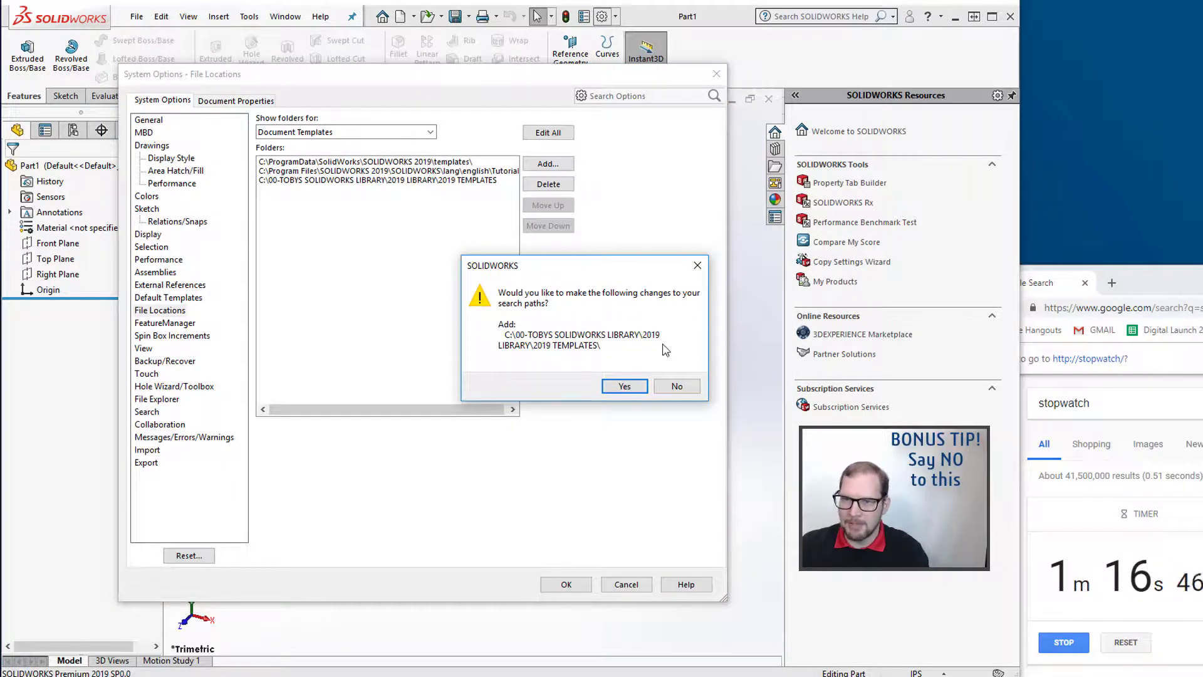
{"action": "left_click", "coordinate": [677, 387]}
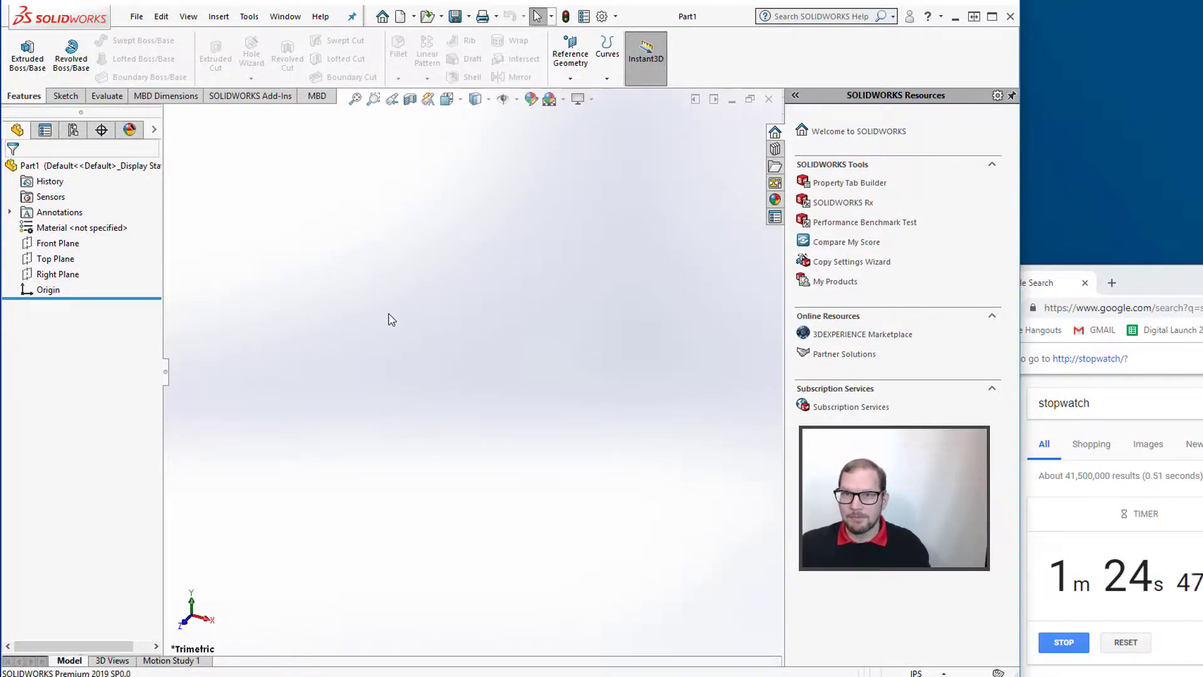
Create a new part from the PART-INCH template in 2019 TEMPLATES and start a sketch on the Front Plane
{"action": "left_click", "coordinate": [400, 16]}
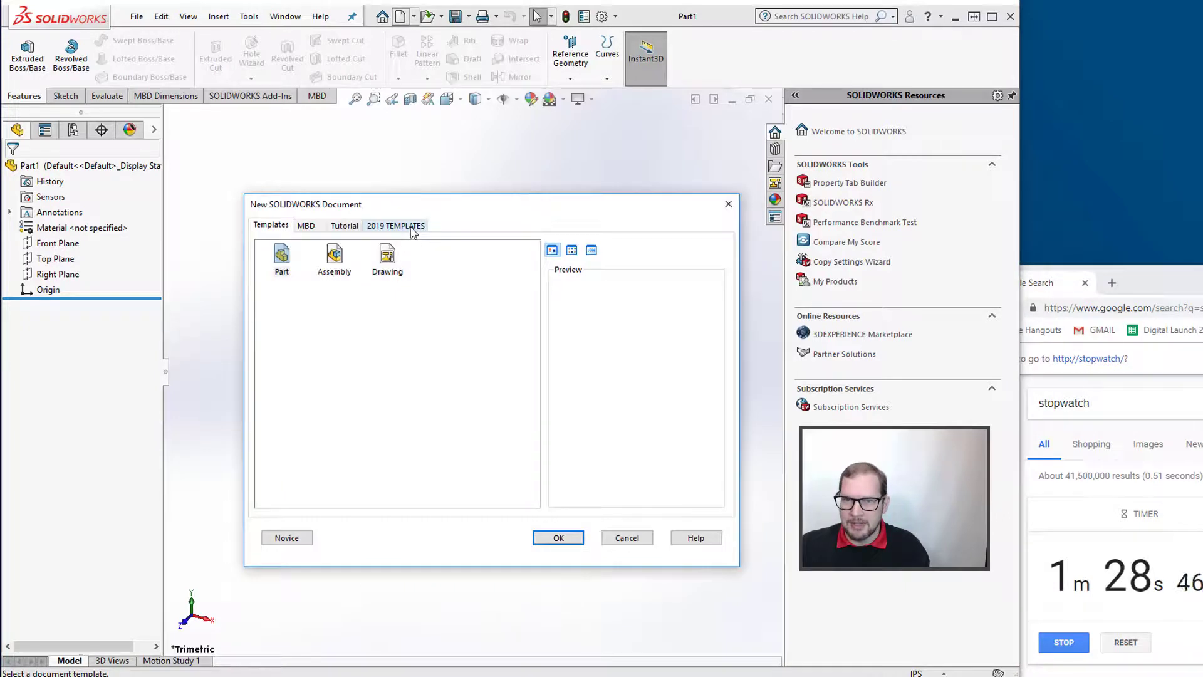
{"action": "left_click", "coordinate": [414, 227]}
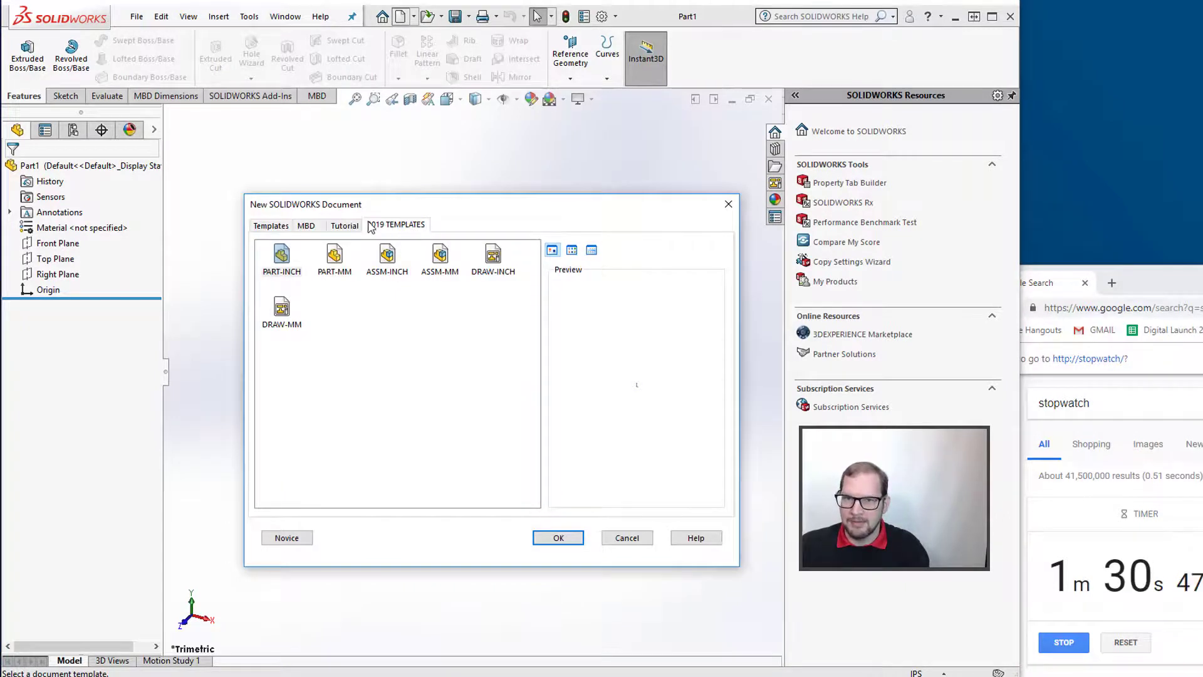
{"action": "double_click", "coordinate": [283, 263]}
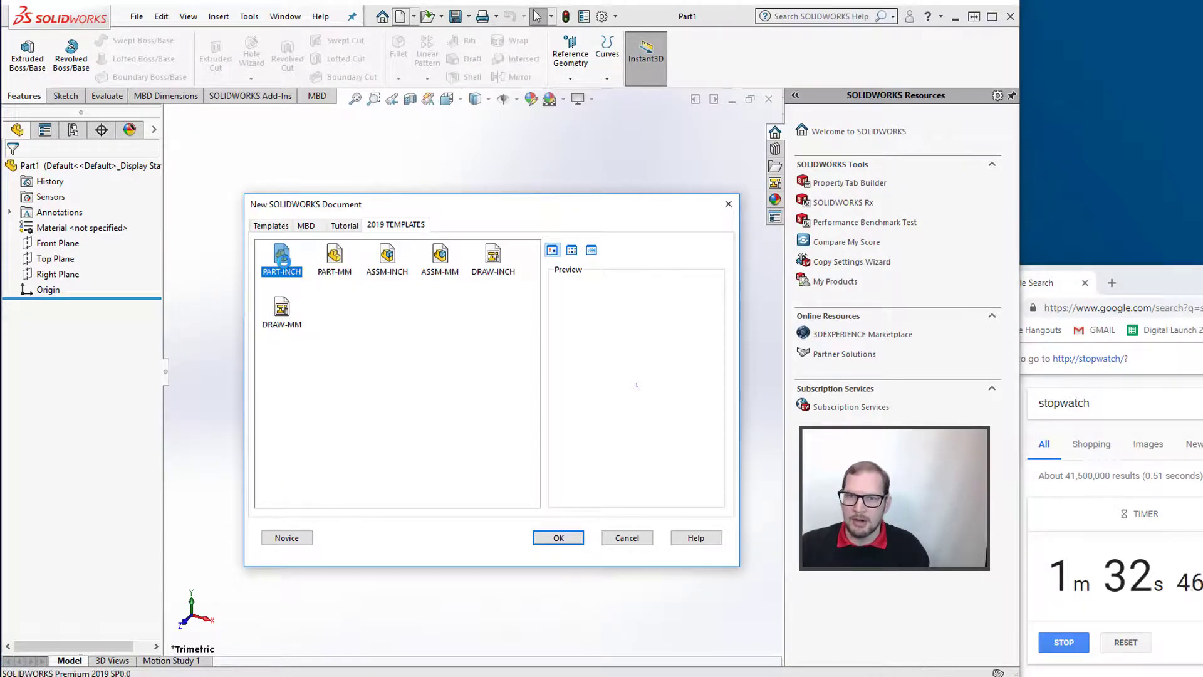
{"action": "left_click", "coordinate": [78, 247]}
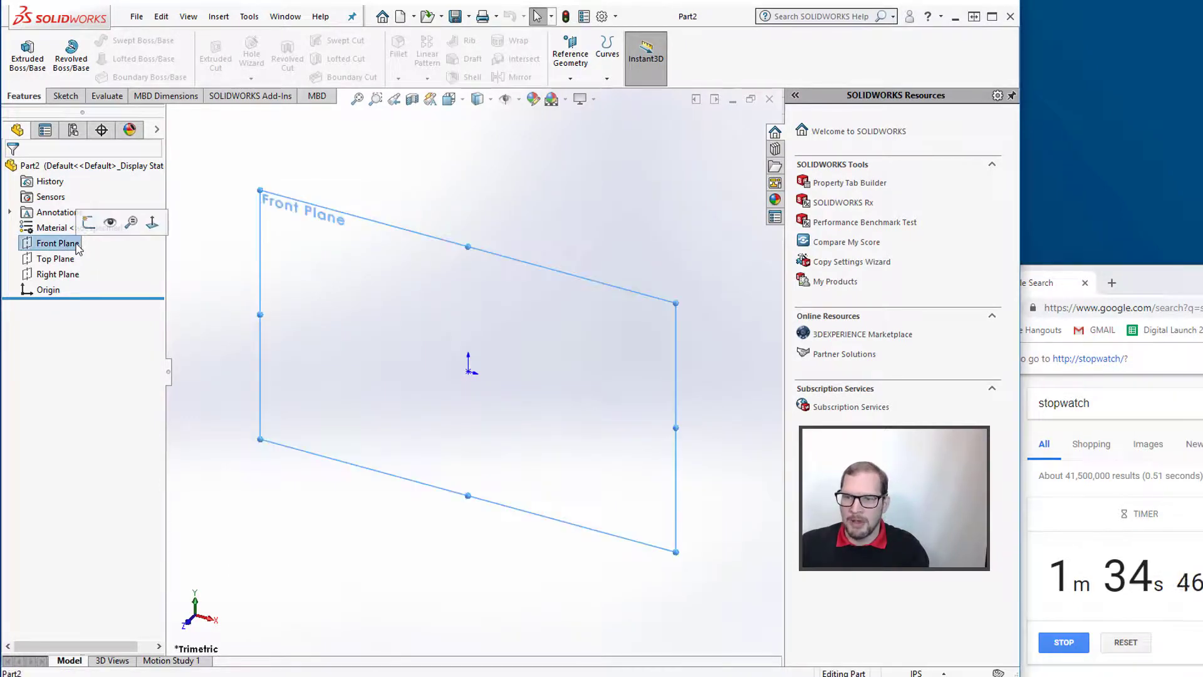
{"action": "left_click", "coordinate": [94, 221]}
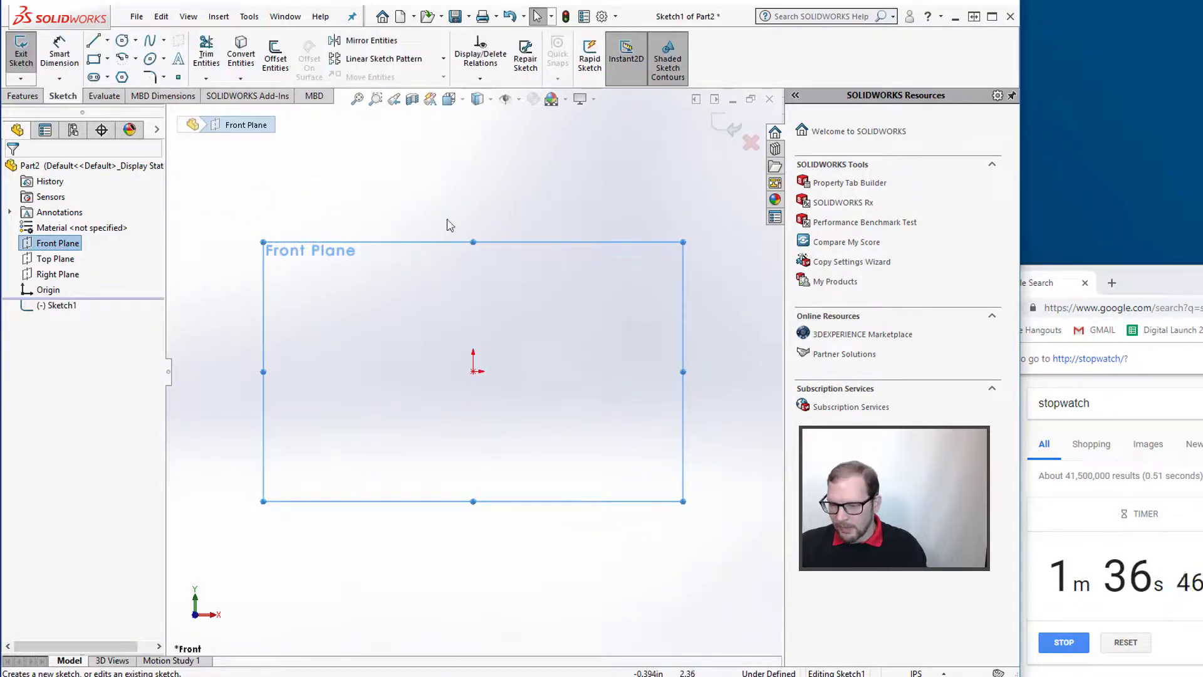
Customize the sketch shortcut bar using the Sketch commands, removing its line and rectangle flyouts
{"action": "key", "text": "s"}
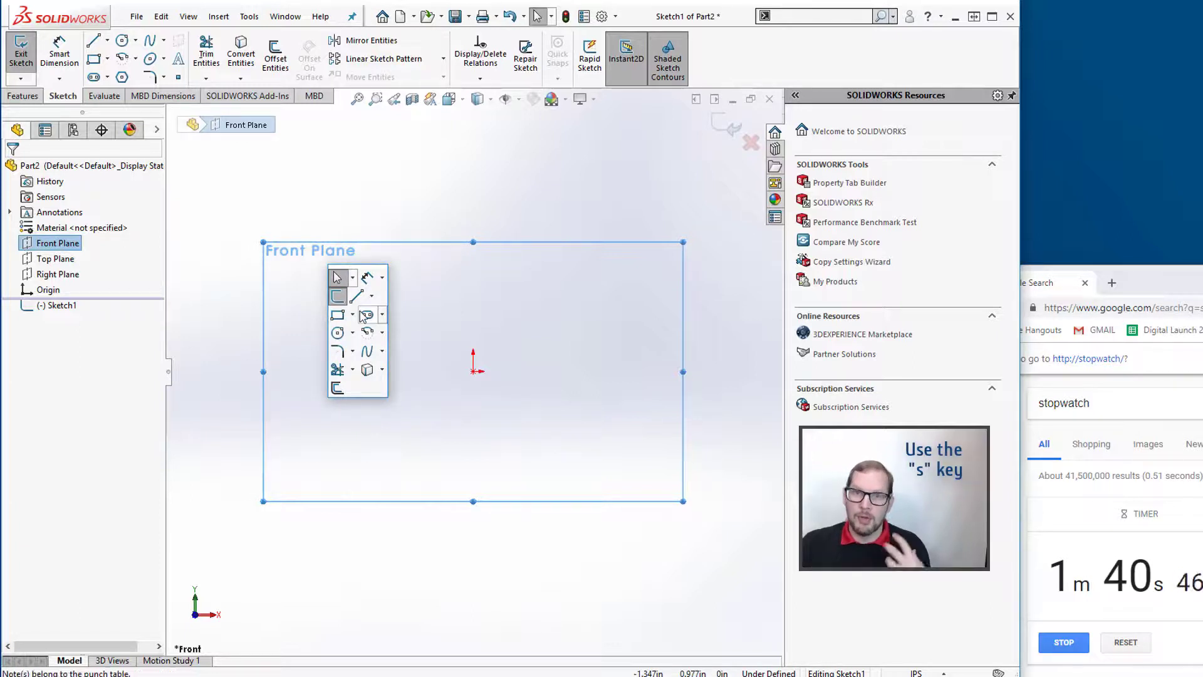
{"action": "right_click", "coordinate": [363, 388]}
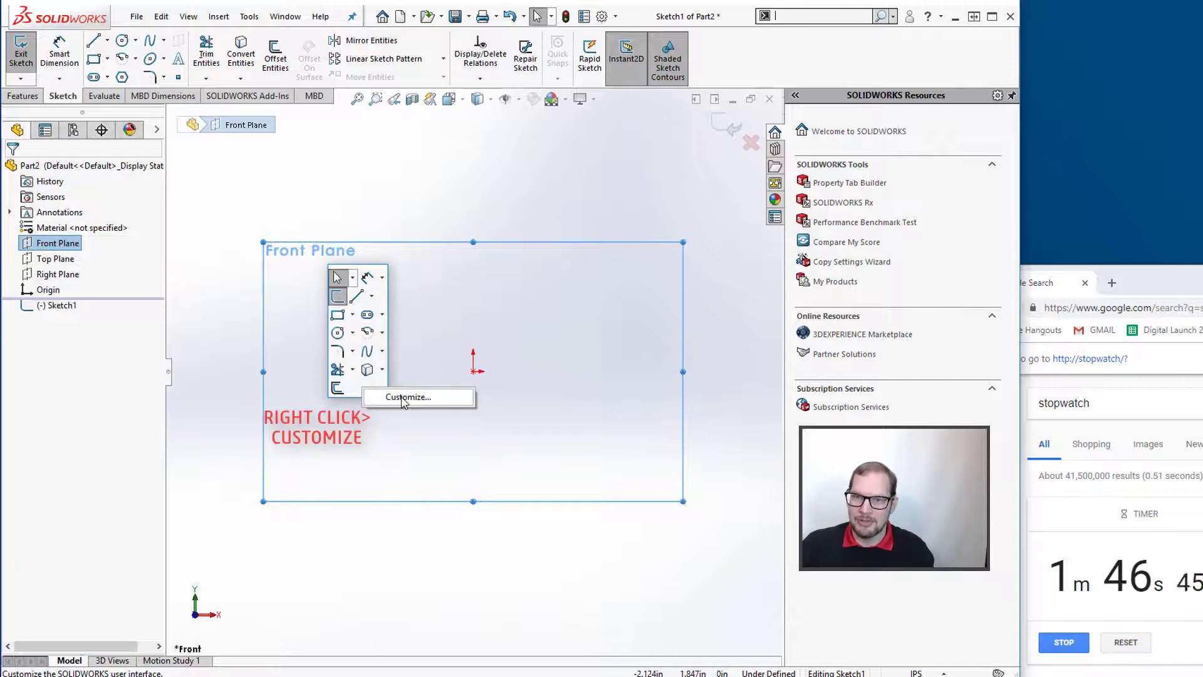
{"action": "left_click", "coordinate": [405, 399]}
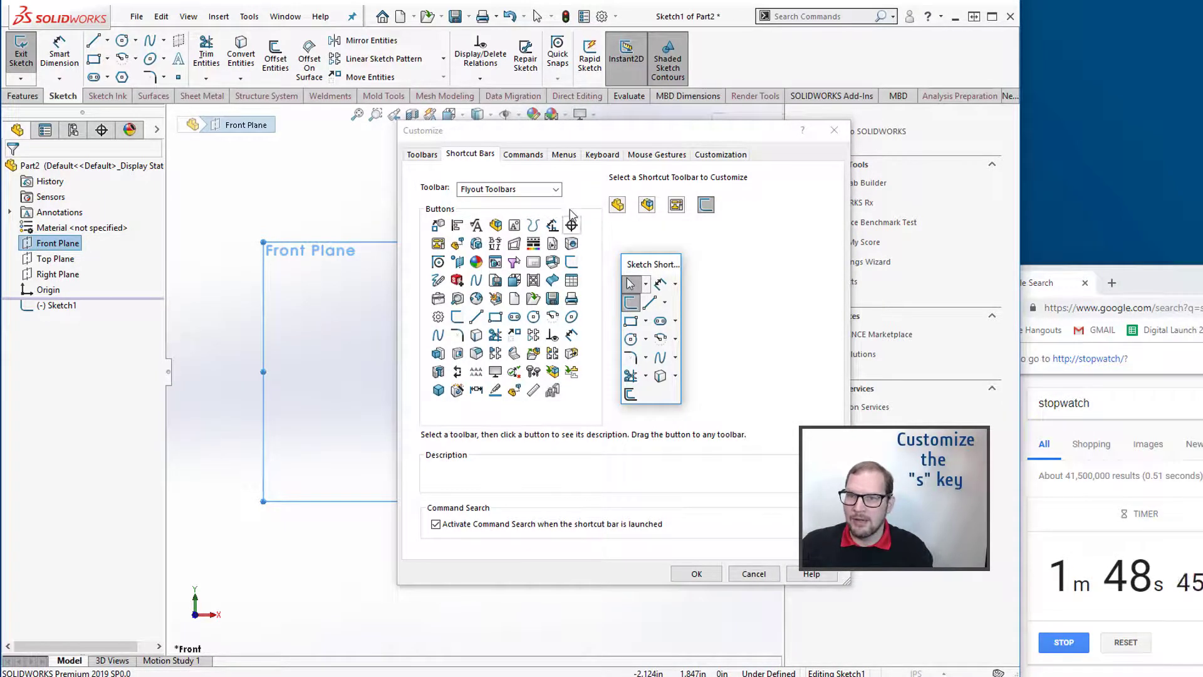
{"action": "left_click", "coordinate": [555, 190]}
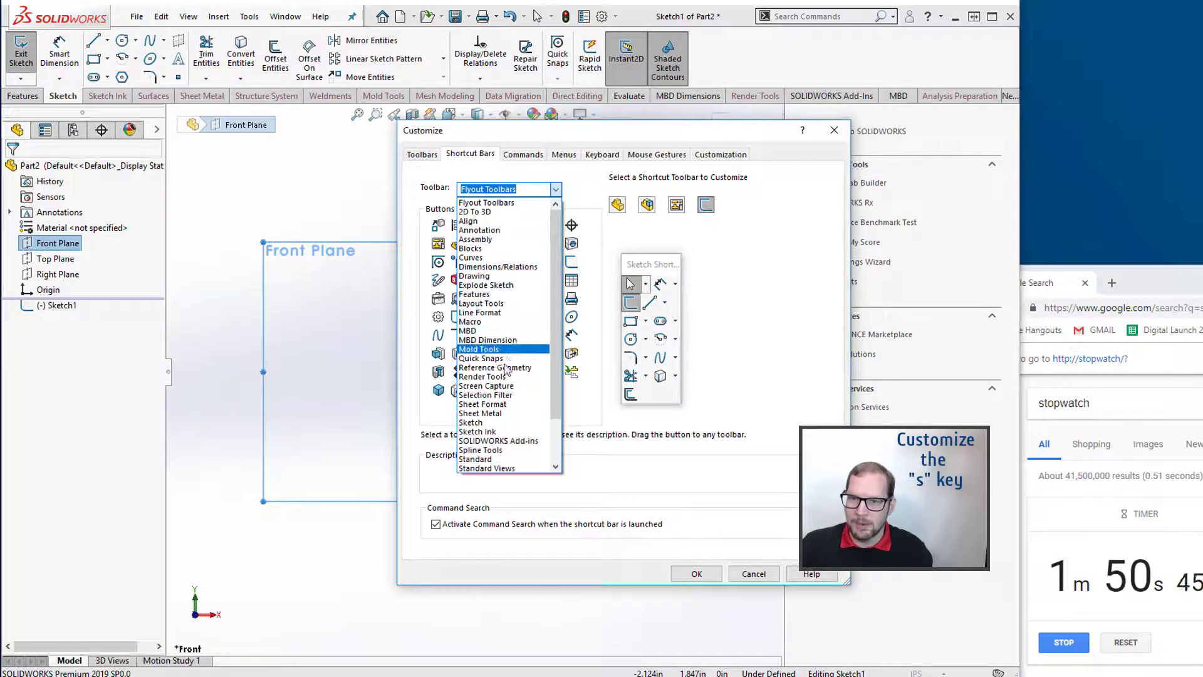
{"action": "left_click", "coordinate": [495, 423]}
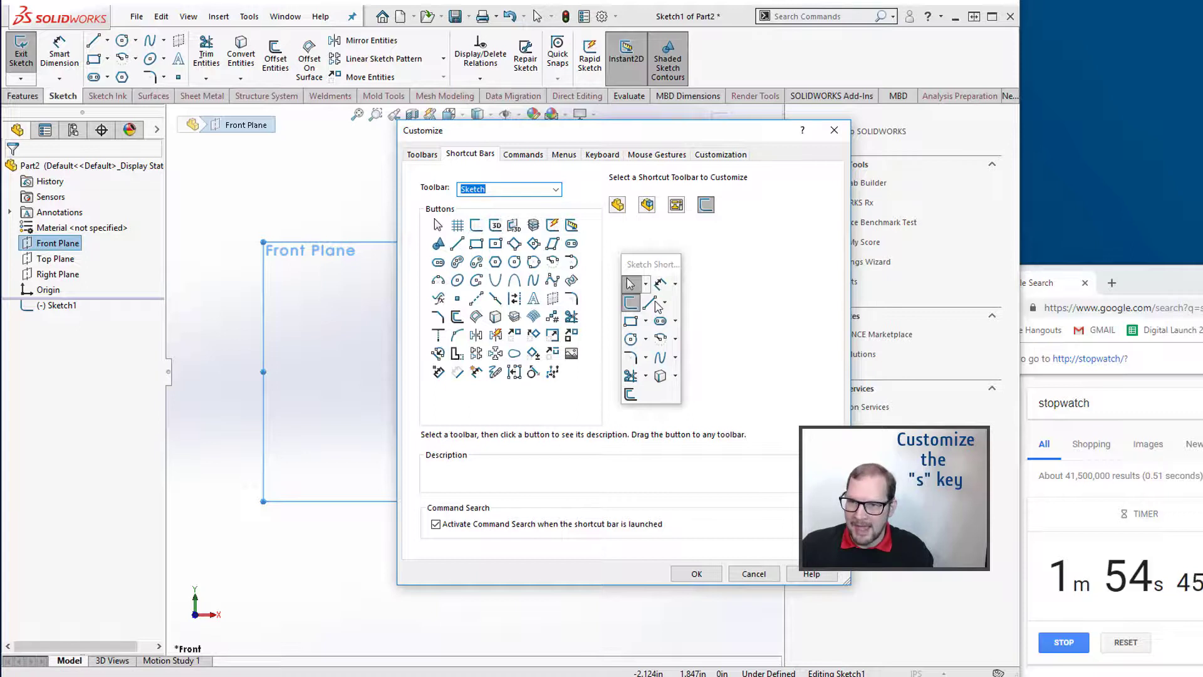
{"action": "left_click_drag", "start_coordinate": [654, 304], "coordinate": [727, 366]}
{"action": "left_click_drag", "start_coordinate": [650, 305], "coordinate": [749, 339]}
Add the single Line, Corner Rectangle, Center Rectangle and Centerline commands to the sketch shortcut bar
{"action": "left_click", "coordinate": [457, 243]}
{"action": "left_click_drag", "start_coordinate": [487, 244], "coordinate": [642, 301]}
{"action": "left_click_drag", "start_coordinate": [478, 243], "coordinate": [655, 303]}
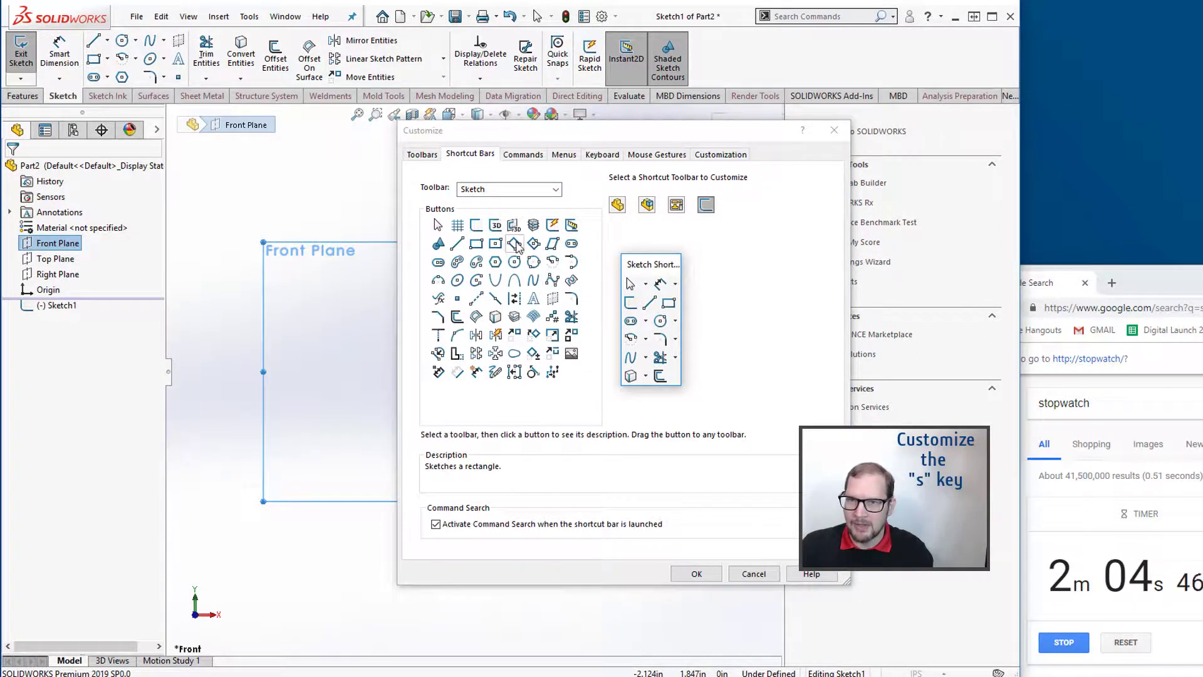
{"action": "left_click_drag", "start_coordinate": [501, 248], "coordinate": [674, 308]}
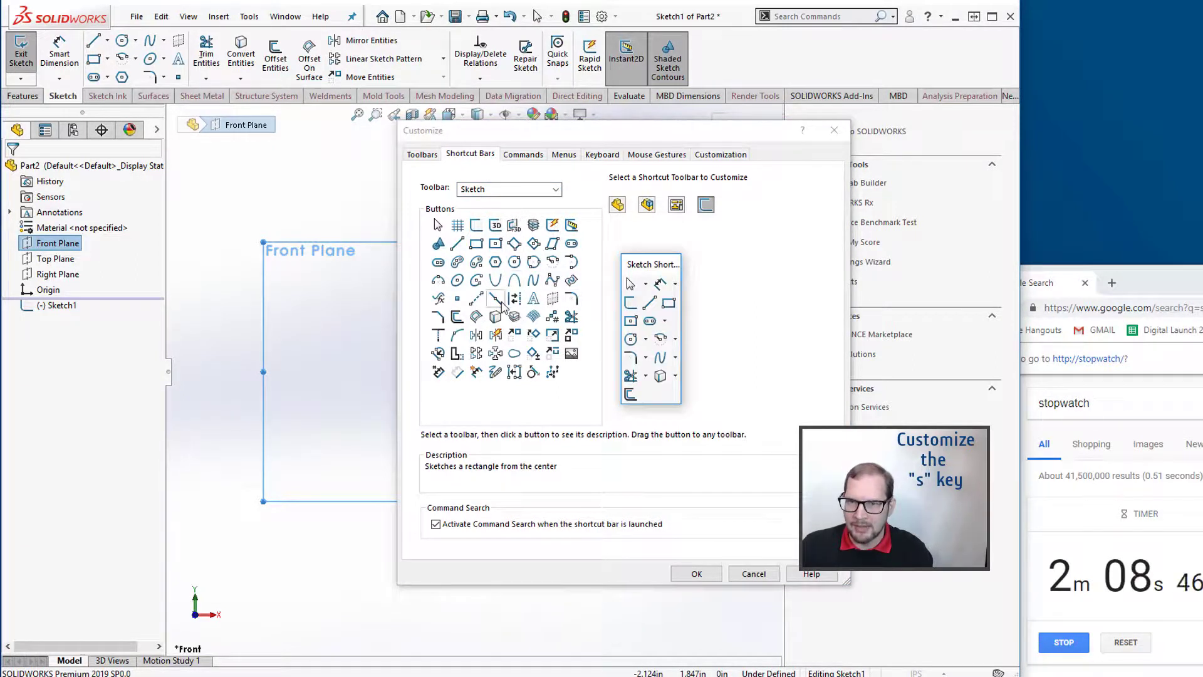
{"action": "mouse_move", "coordinate": [482, 301]}
{"action": "left_mouse_down"}
{"action": "mouse_move", "coordinate": [648, 332]}
{"action": "mouse_move", "coordinate": [654, 404]}
{"action": "mouse_move", "coordinate": [656, 386]}
{"action": "left_mouse_up"}
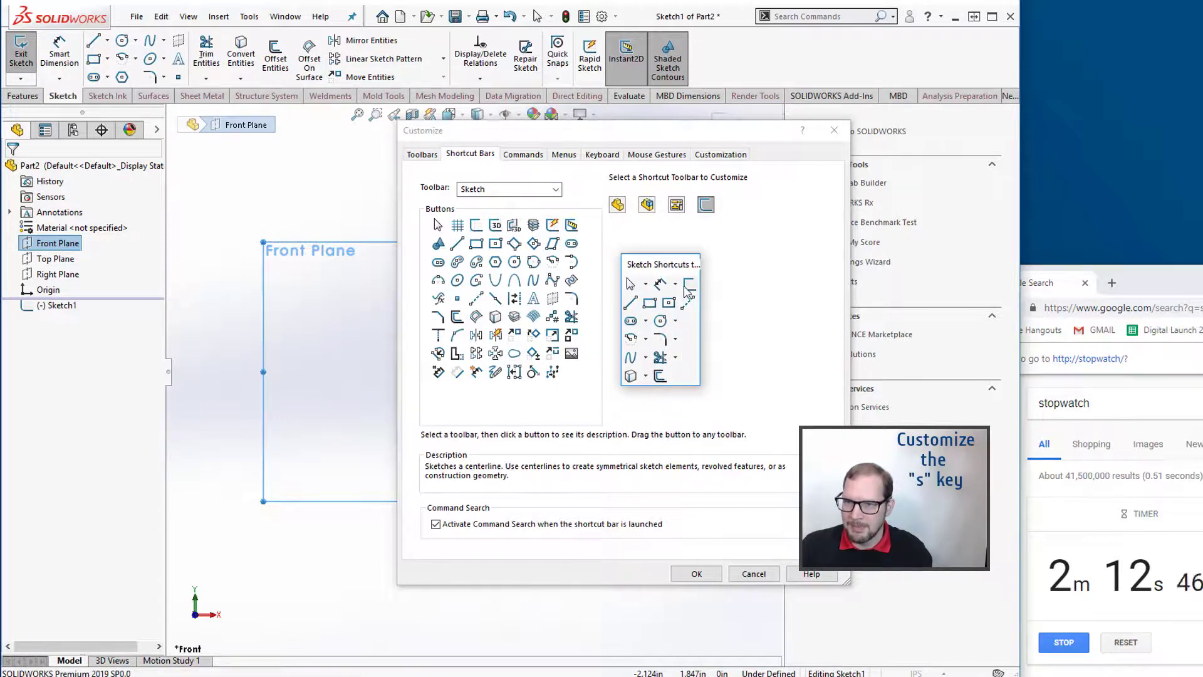
Add Extruded Boss/Base and Extruded Cut from the Features commands to the sketch shortcut bar and accept the customization
{"action": "left_click", "coordinate": [555, 190]}
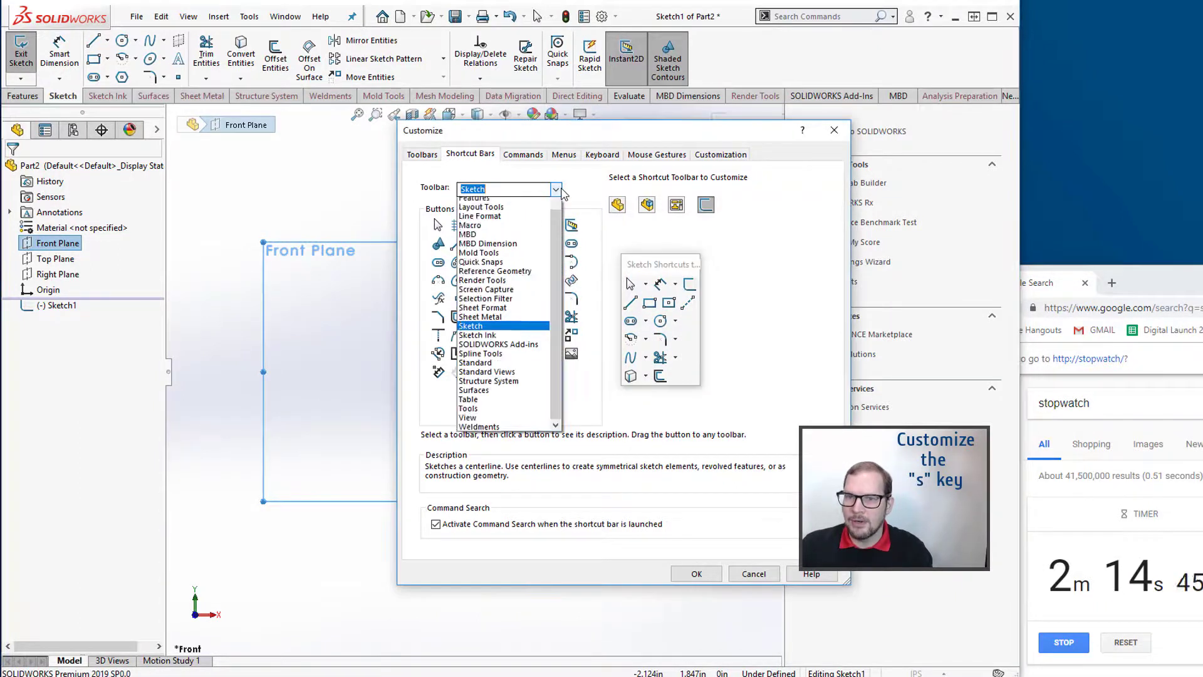
{"action": "left_click", "coordinate": [496, 242]}
{"action": "mouse_move", "coordinate": [438, 225]}
{"action": "left_mouse_down"}
{"action": "mouse_move", "coordinate": [685, 352]}
{"action": "mouse_move", "coordinate": [690, 339]}
{"action": "left_mouse_up"}
{"action": "left_click_drag", "start_coordinate": [536, 229], "coordinate": [692, 373]}
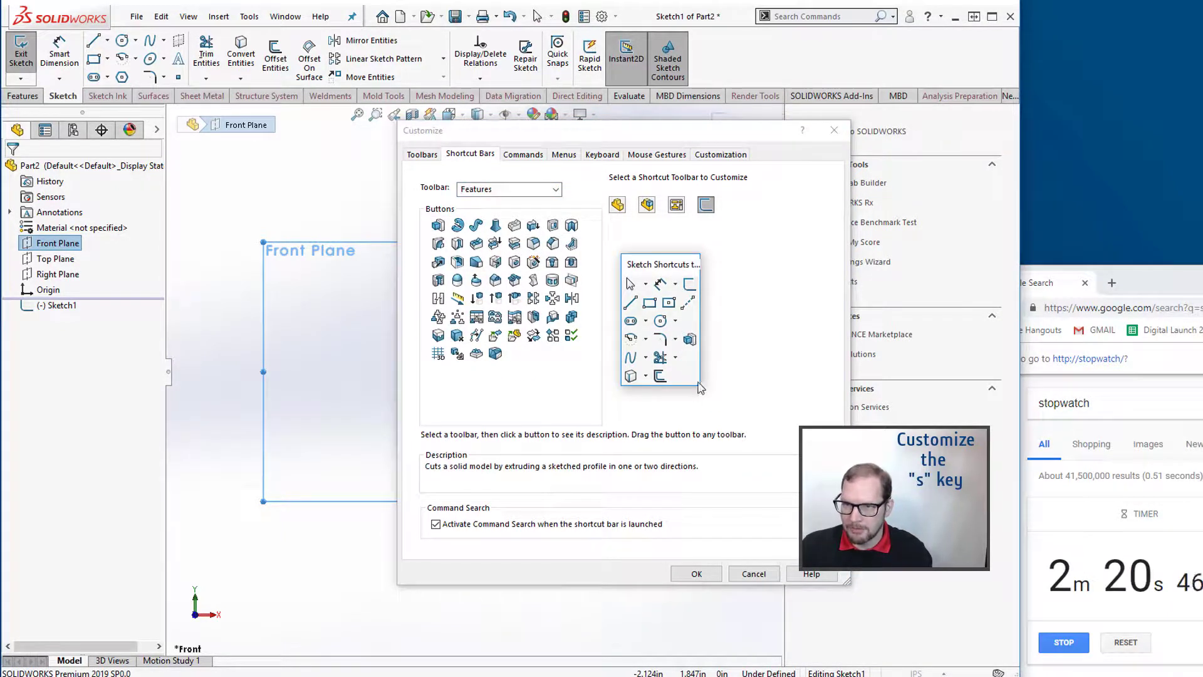
{"action": "left_click", "coordinate": [696, 575]}
{"action": "left_click", "coordinate": [409, 341]}
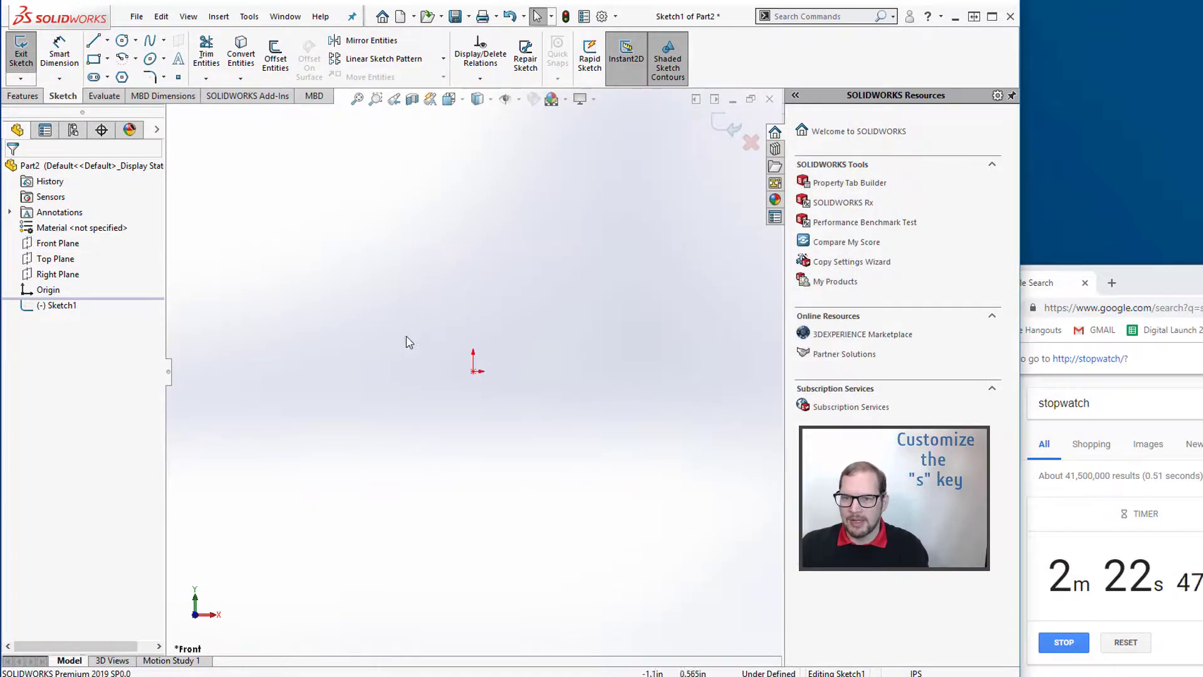
Sketch a center rectangle about 5.1 by 3.6 in from the origin using the sketch shortcut bar, and undo it
{"action": "key", "text": "s"}
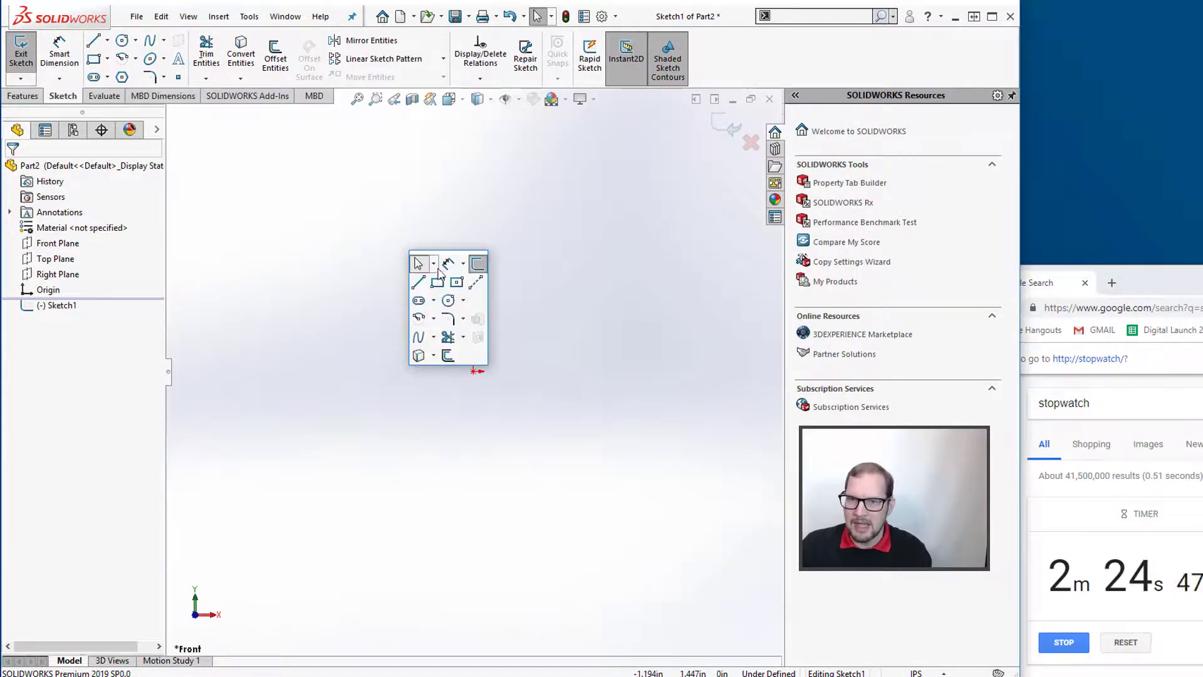
{"action": "left_click", "coordinate": [457, 283]}
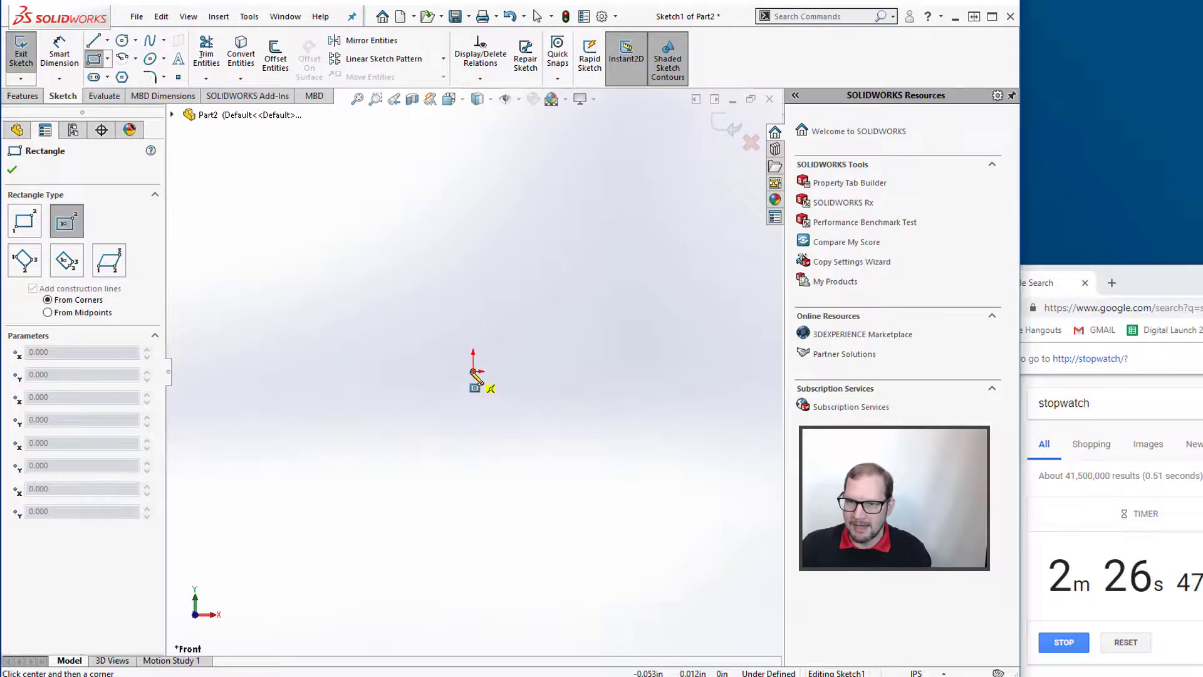
{"action": "left_click", "coordinate": [477, 371]}
{"action": "left_click", "coordinate": [626, 263]}
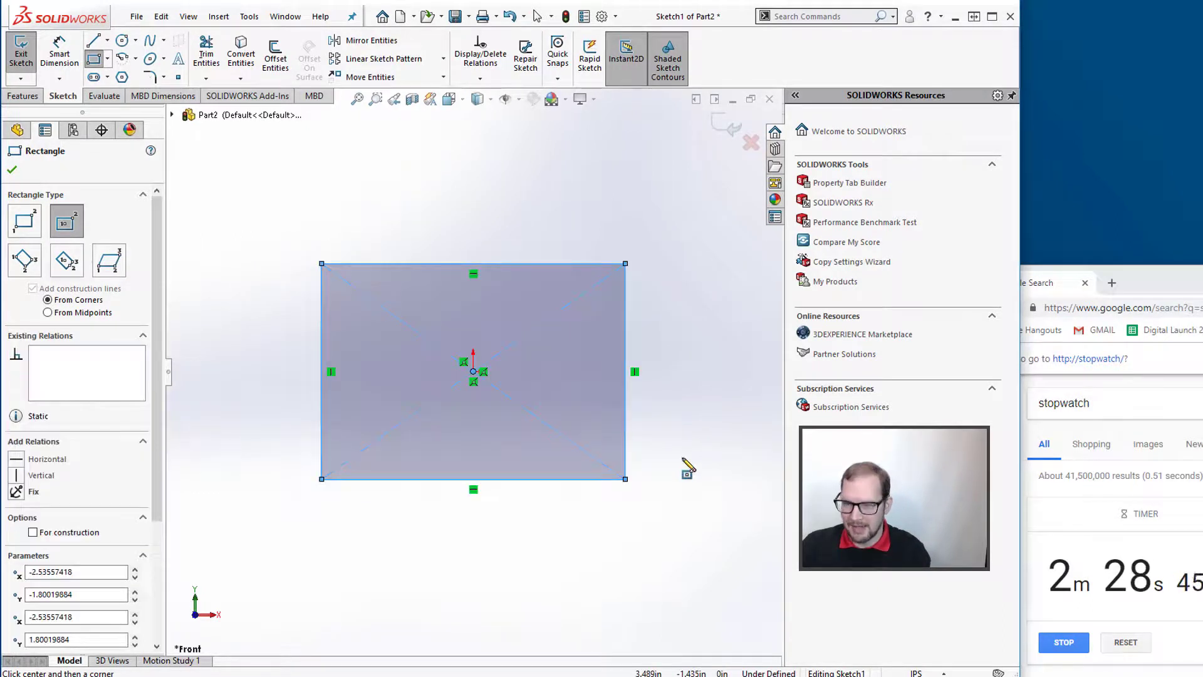
{"action": "key", "text": "ctrl+z"}
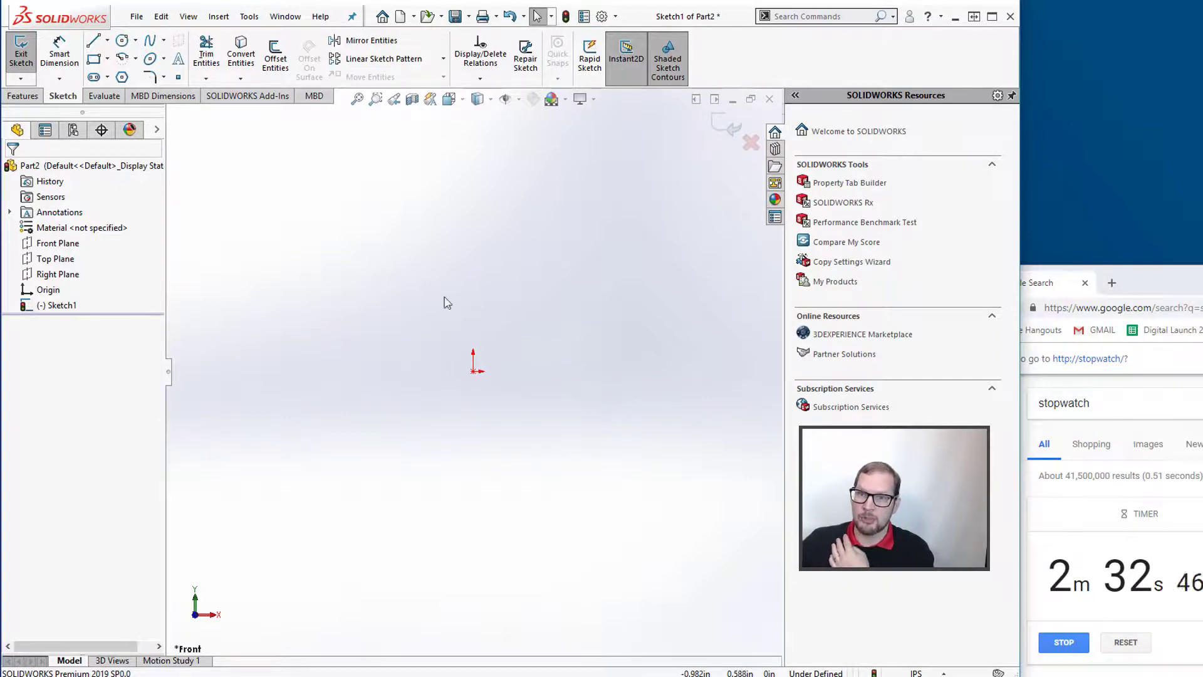
In the Sketch system options, enable on screen numeric input on entity creation and Create dimension only when value is entered, and accept
{"action": "left_click", "coordinate": [602, 16]}
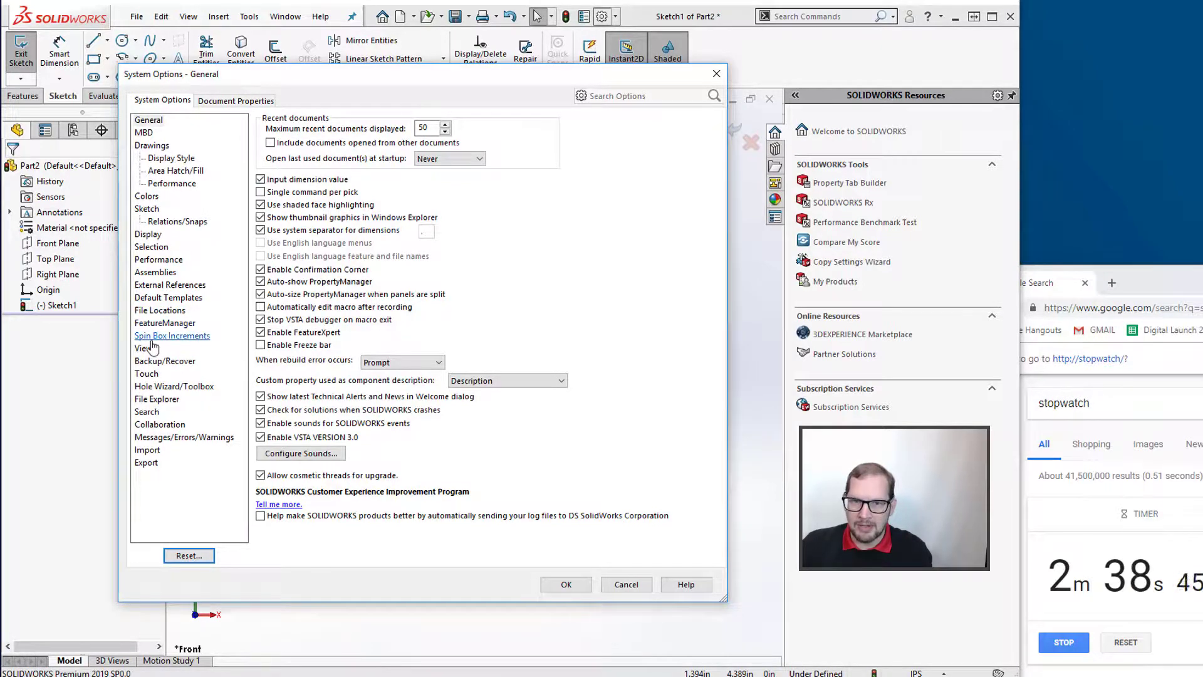
{"action": "left_click", "coordinate": [147, 411]}
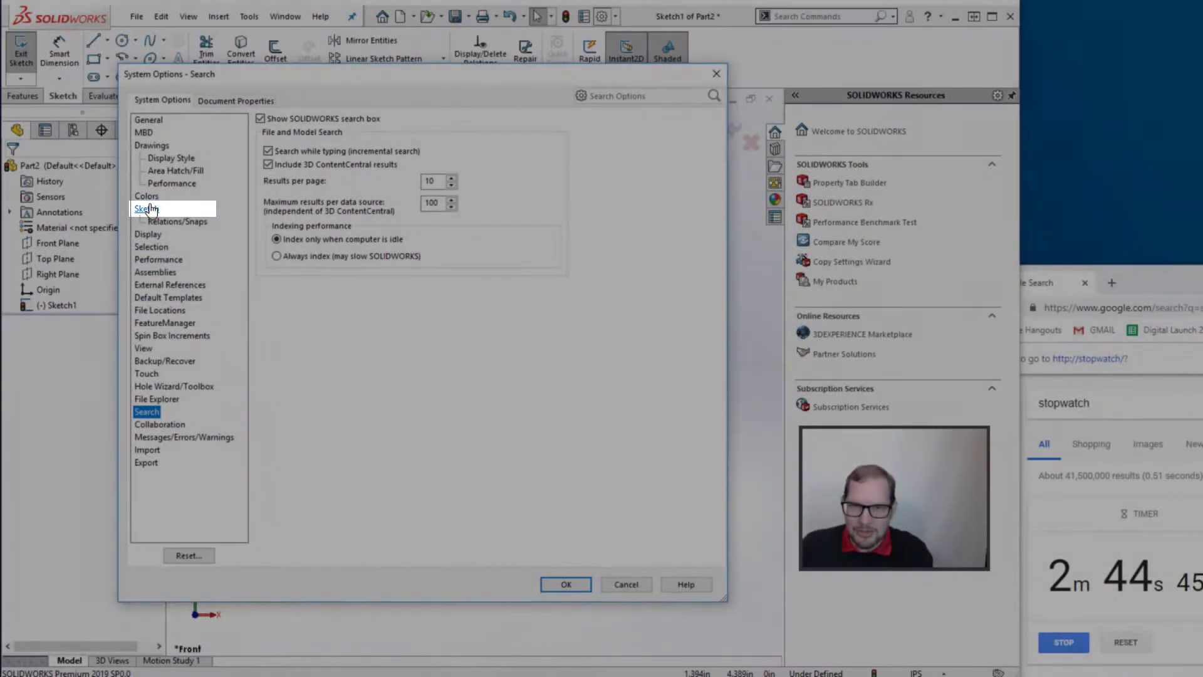
{"action": "left_click", "coordinate": [148, 209]}
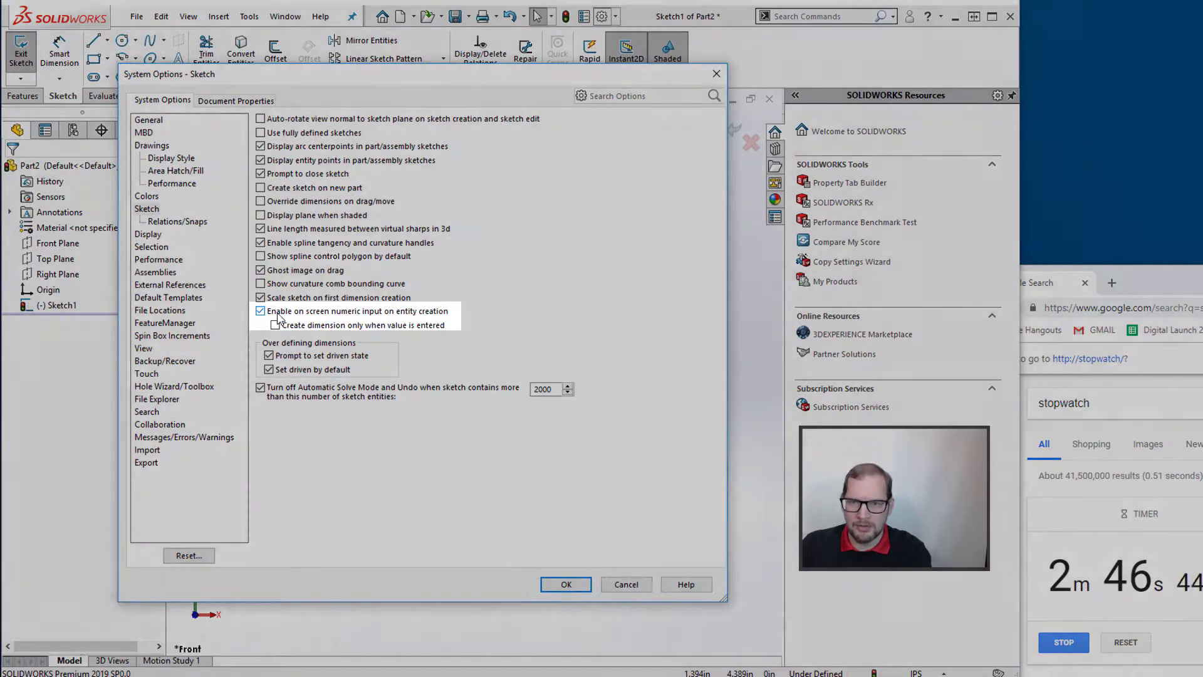
{"action": "left_click", "coordinate": [281, 312]}
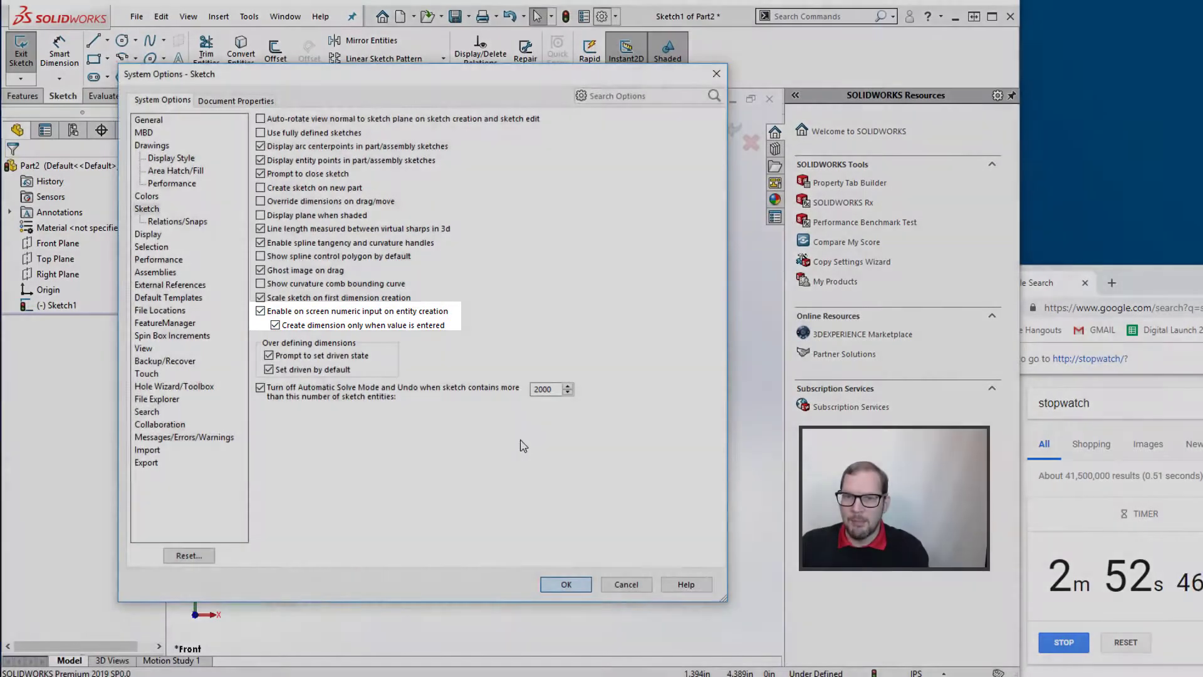
{"action": "left_click", "coordinate": [566, 584]}
Sketch a center rectangle from the origin using the sketch shortcut bar, 2 in high and 6 in wide, with its dimensions
{"action": "key", "text": "s"}
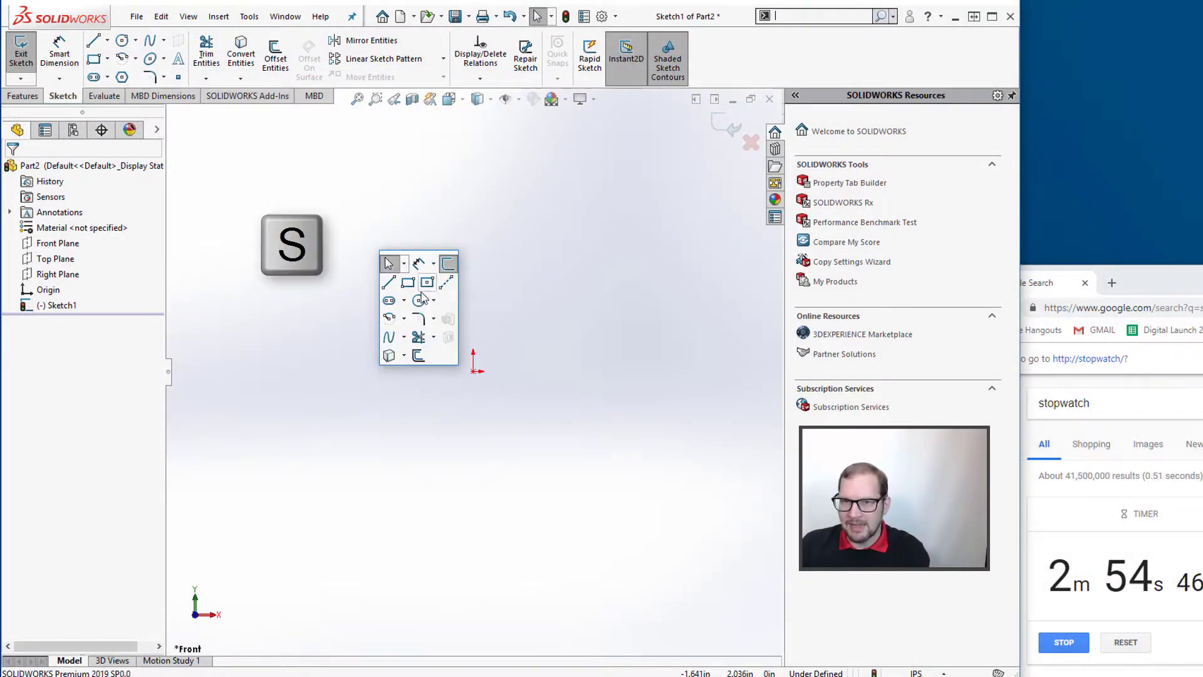
{"action": "left_click", "coordinate": [428, 285]}
{"action": "left_click", "coordinate": [475, 371]}
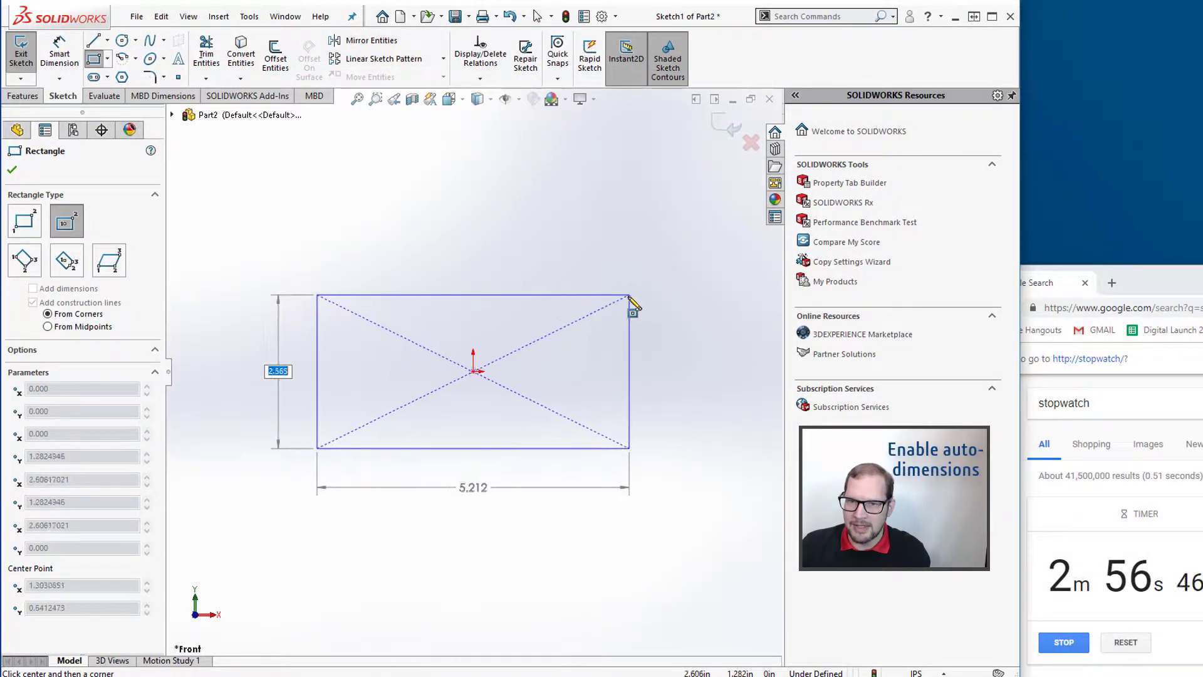
{"action": "type", "text": "2"}
{"action": "key", "text": "Tab"}
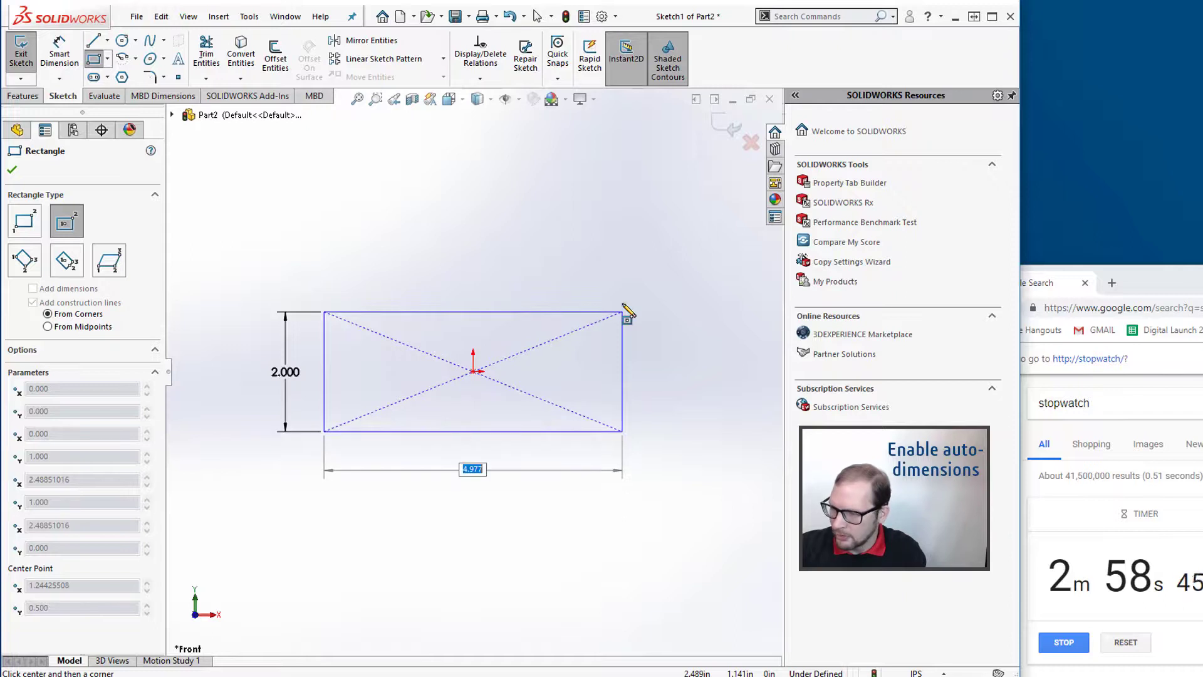
{"action": "type", "text": "6"}
{"action": "key", "text": "Return"}
{"action": "key", "text": "Escape"}
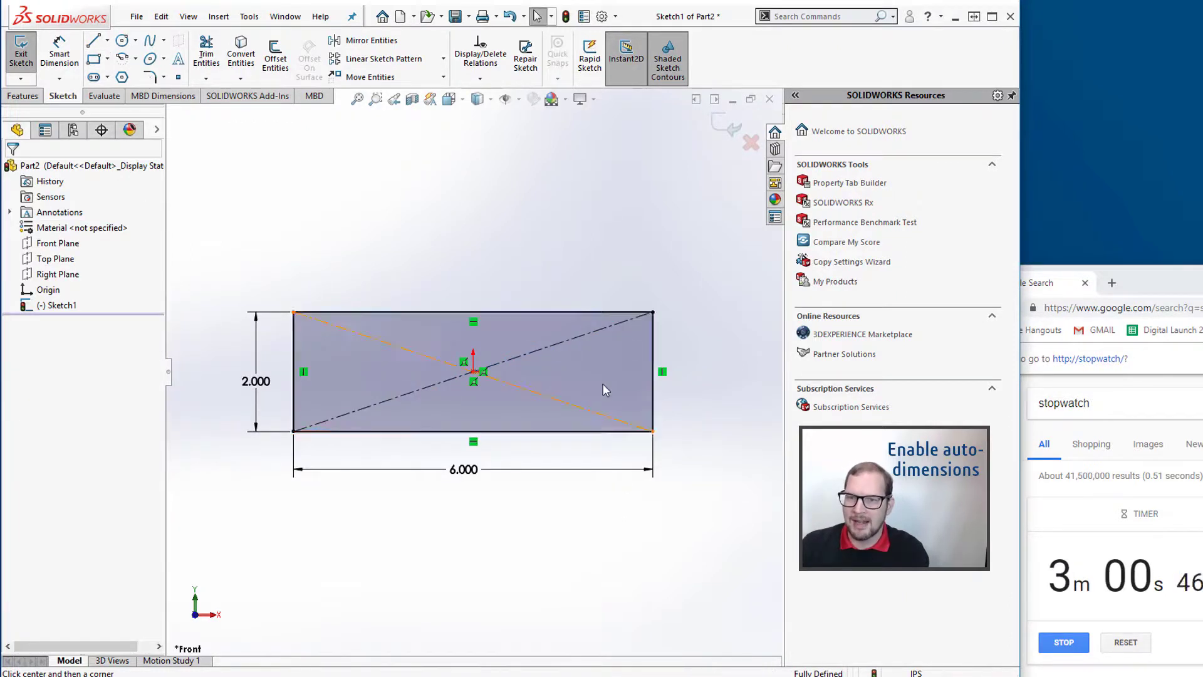
Sketch a circle with a 1 in diameter above the rectangle
{"action": "left_click", "coordinate": [122, 42]}
{"action": "left_click", "coordinate": [430, 230]}
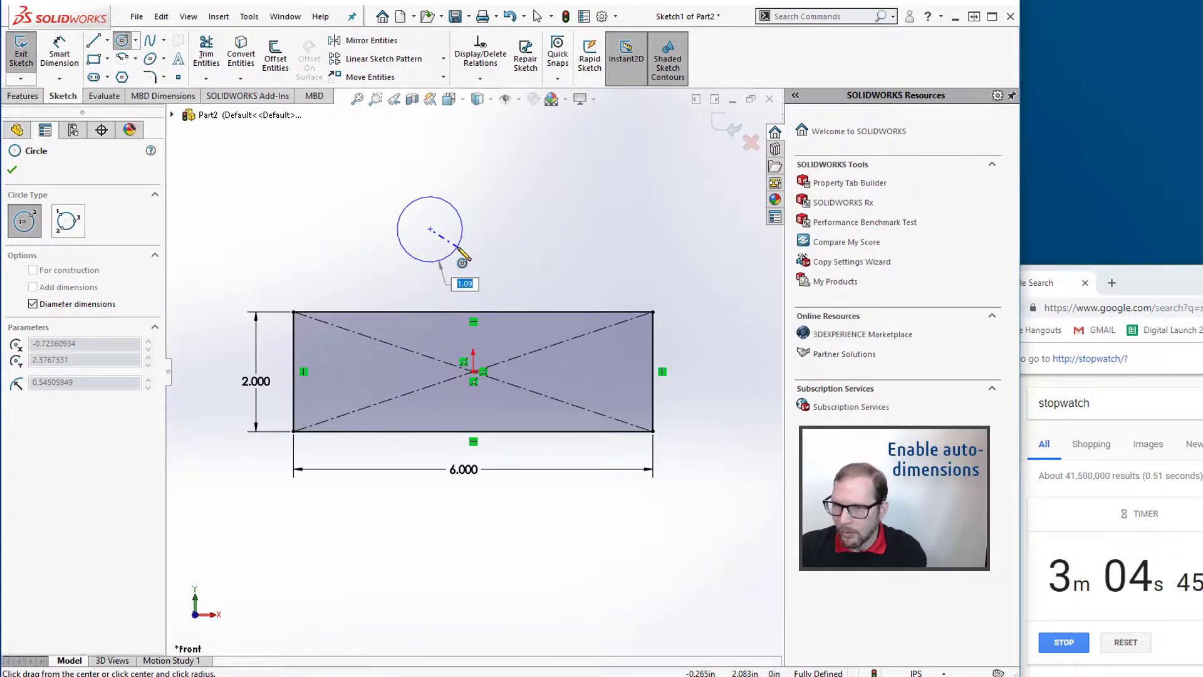
{"action": "type", "text": "1"}
{"action": "key", "text": "Return"}
{"action": "key", "text": "Escape"}
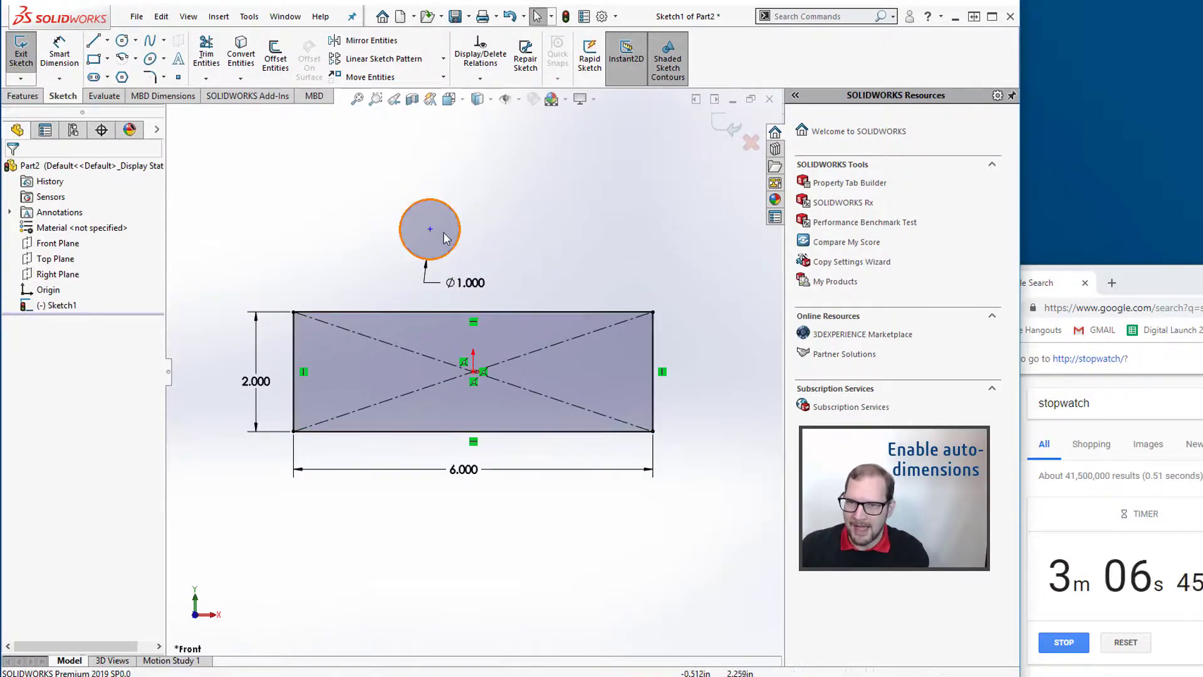
Move the circle by its center toward the rectangle's upper-left corner and delete it
{"action": "left_click", "coordinate": [444, 241]}
{"action": "left_click_drag", "start_coordinate": [430, 230], "coordinate": [373, 245]}
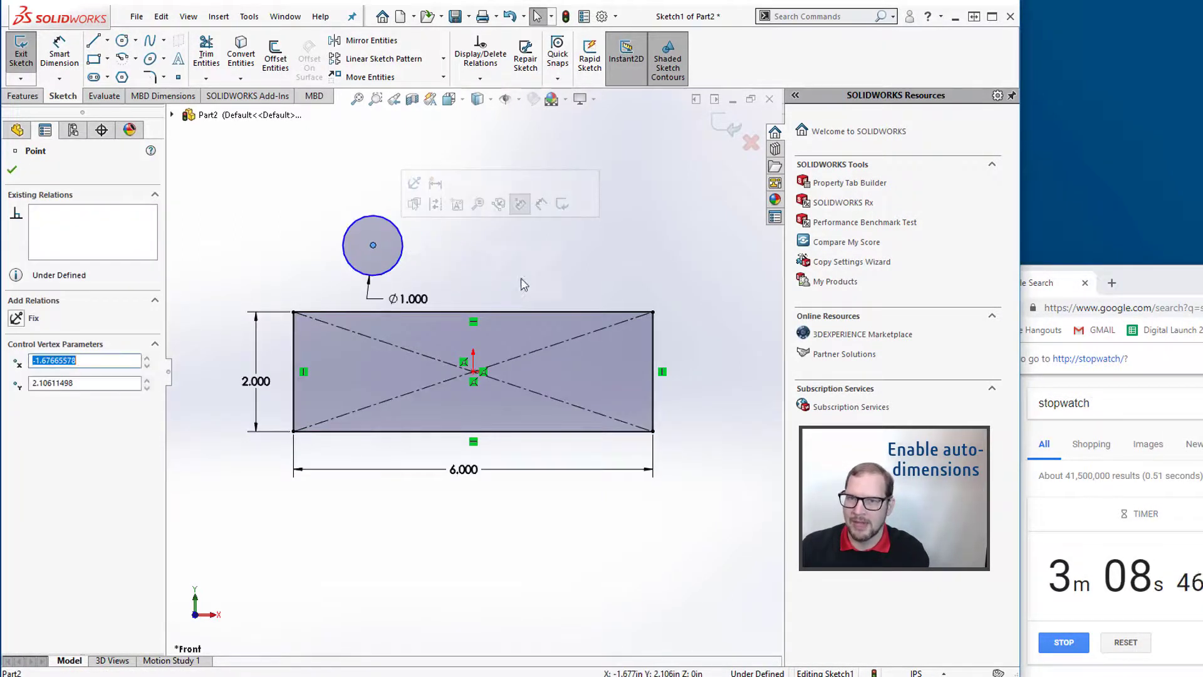
{"action": "key", "text": "Escape"}
{"action": "left_click_drag", "start_coordinate": [502, 192], "coordinate": [310, 292]}
{"action": "key", "text": "Delete"}
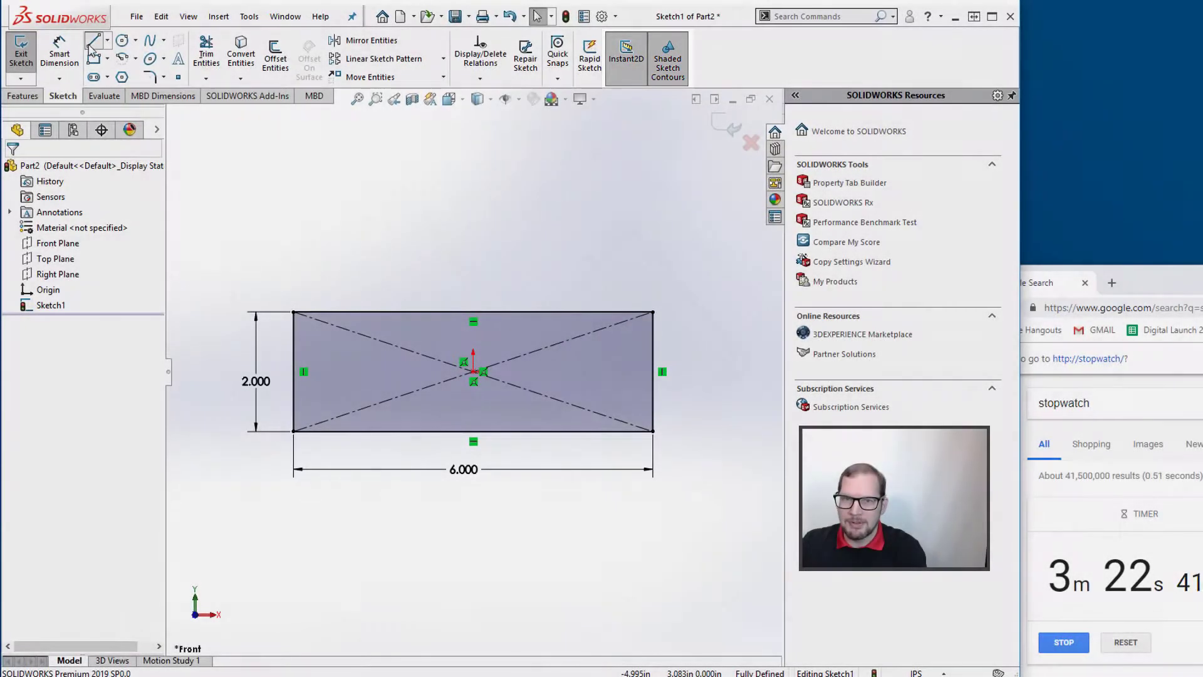
Sketch a closed six-line stepped profile with a slanted left side, about 2.2 in wide, above the rectangle
{"action": "key", "text": "l"}
{"action": "left_click", "coordinate": [318, 227]}
{"action": "left_click", "coordinate": [365, 165]}
{"action": "left_click", "coordinate": [421, 164]}
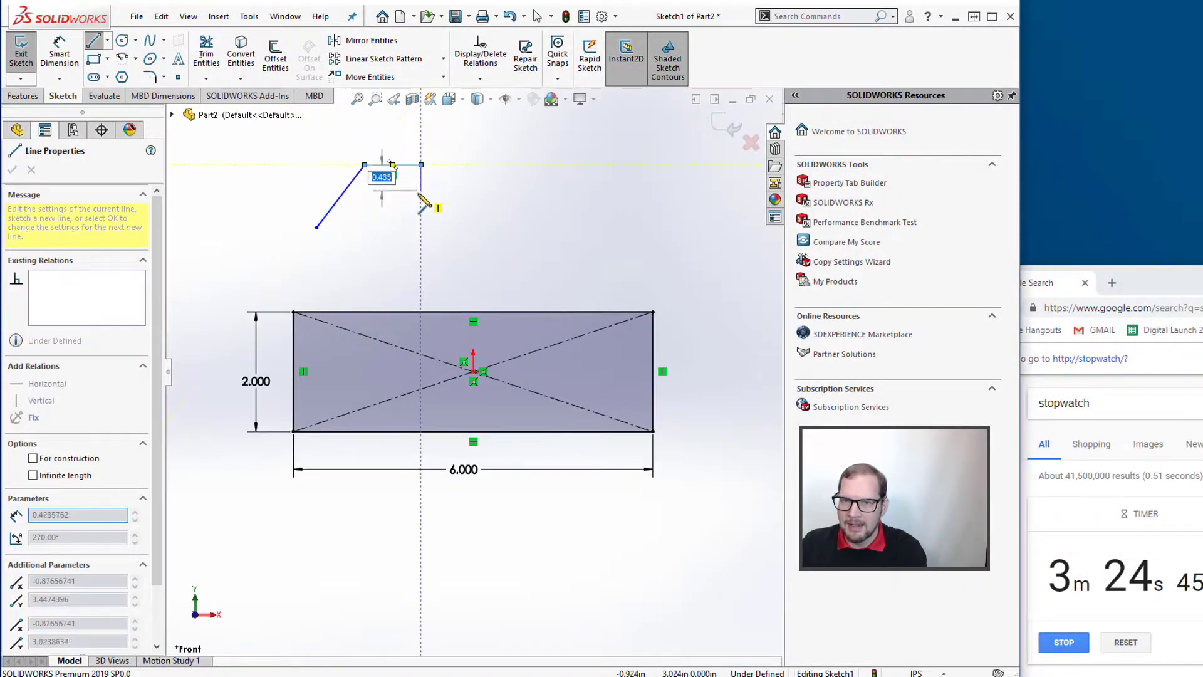
{"action": "left_click", "coordinate": [449, 197]}
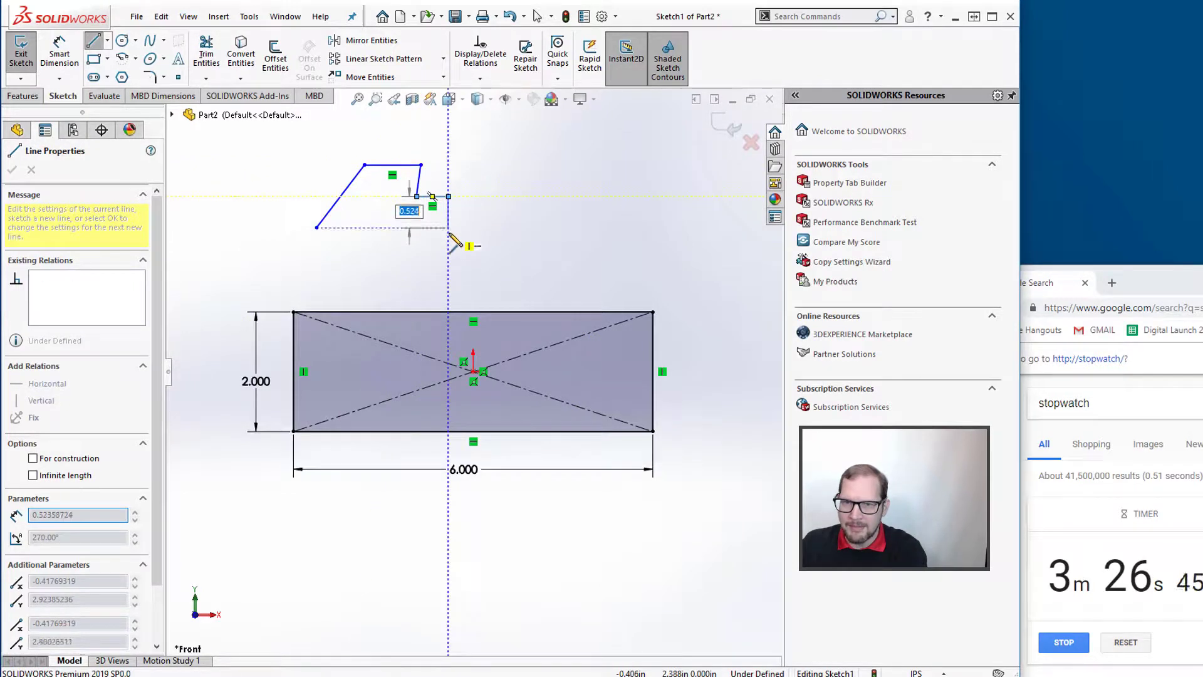
{"action": "left_click", "coordinate": [449, 228]}
{"action": "left_click", "coordinate": [317, 228]}
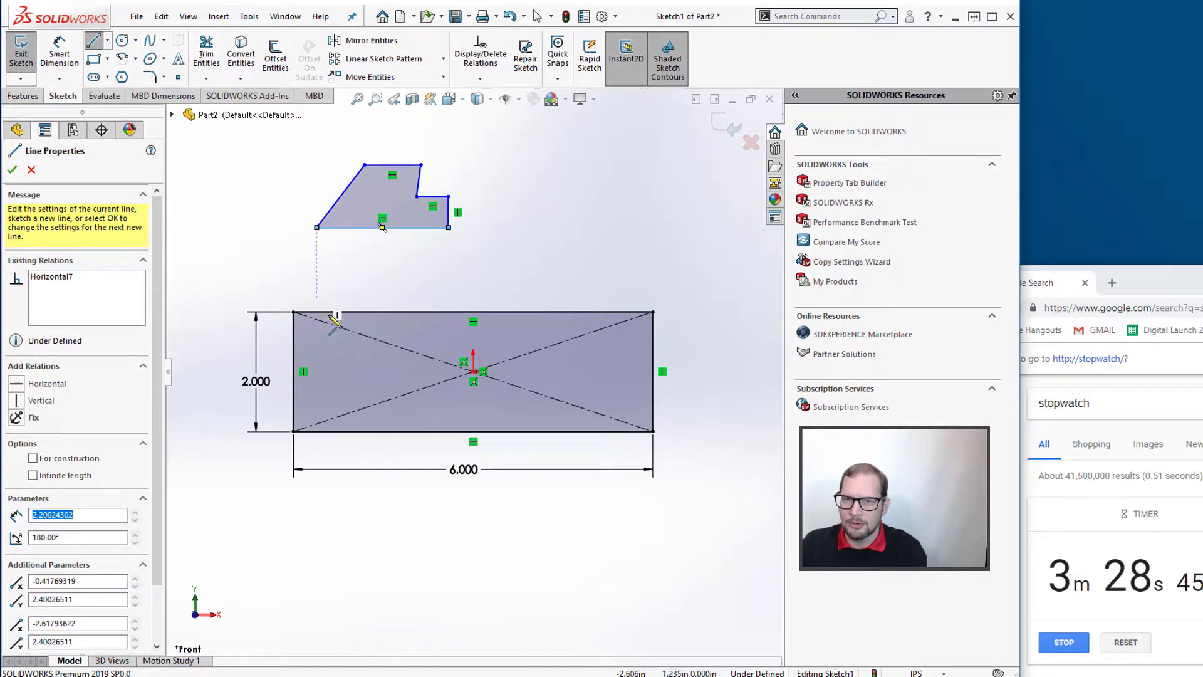
{"action": "key", "text": "Escape"}
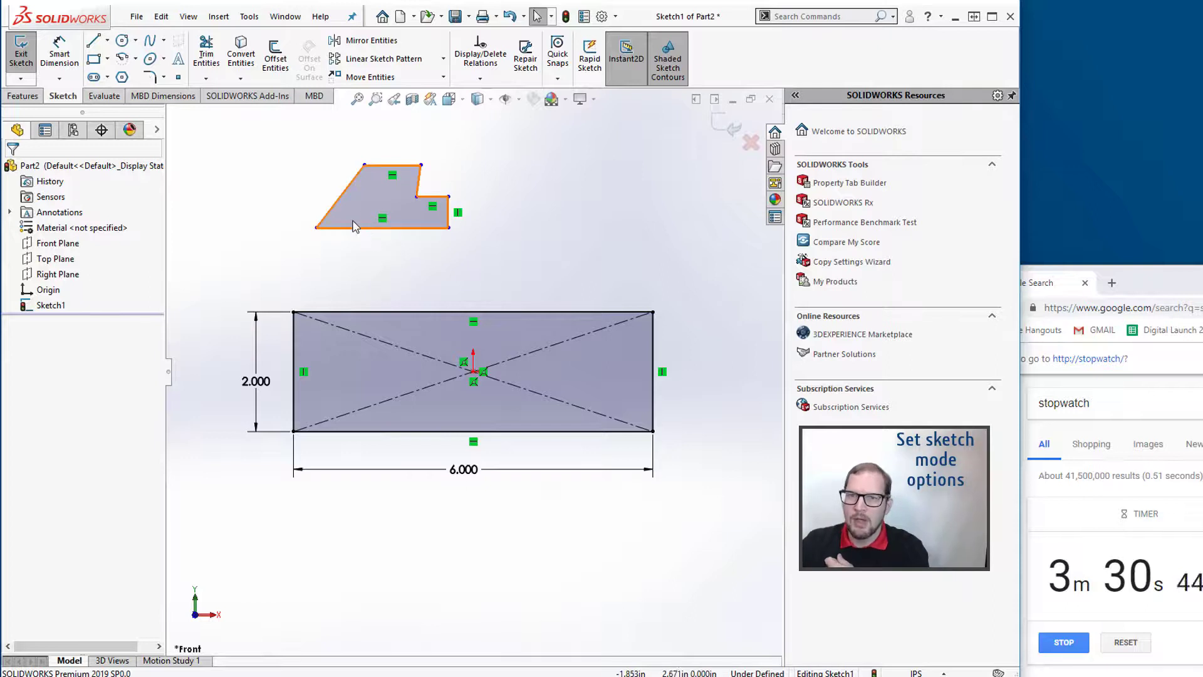
Move the stepped profile by its shaded area and try to box-select its lines from inside the contour
{"action": "mouse_move", "coordinate": [361, 202]}
{"action": "left_mouse_down"}
{"action": "mouse_move", "coordinate": [348, 239]}
{"action": "mouse_move", "coordinate": [446, 208]}
{"action": "mouse_move", "coordinate": [515, 214]}
{"action": "mouse_move", "coordinate": [401, 219]}
{"action": "mouse_move", "coordinate": [464, 188]}
{"action": "mouse_move", "coordinate": [379, 219]}
{"action": "mouse_move", "coordinate": [396, 200]}
{"action": "mouse_move", "coordinate": [373, 203]}
{"action": "mouse_move", "coordinate": [418, 179]}
{"action": "left_mouse_up"}
{"action": "left_click", "coordinate": [408, 239]}
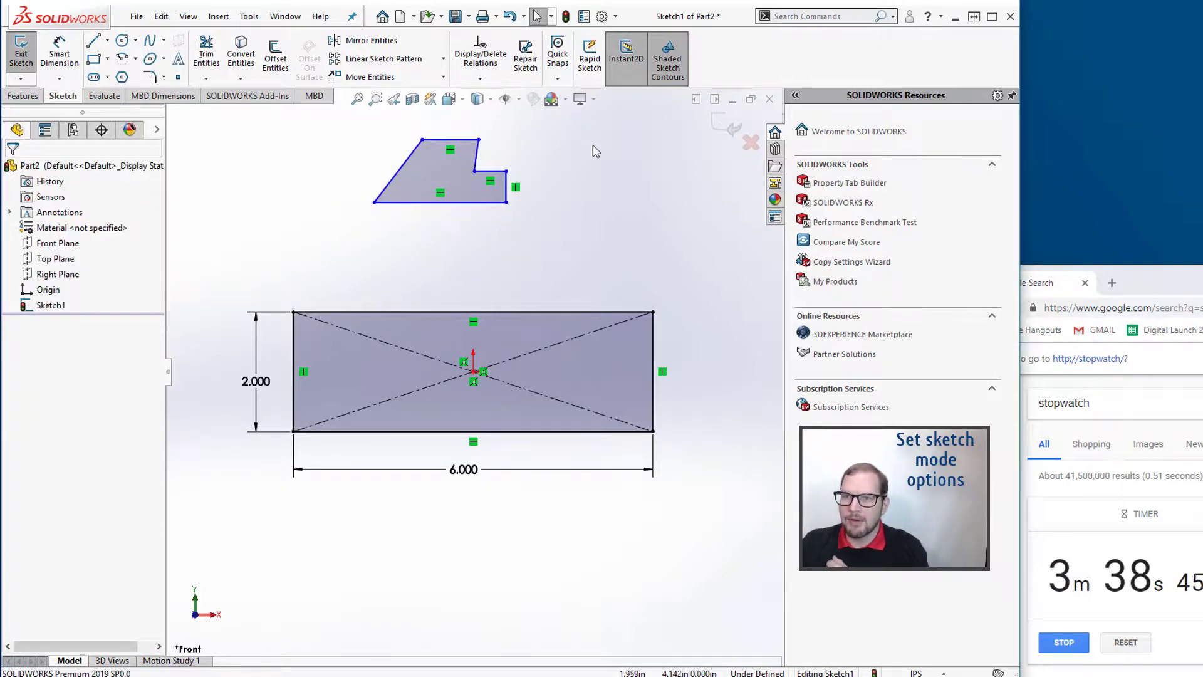
{"action": "left_click_drag", "start_coordinate": [551, 138], "coordinate": [495, 188]}
{"action": "left_click", "coordinate": [430, 257]}
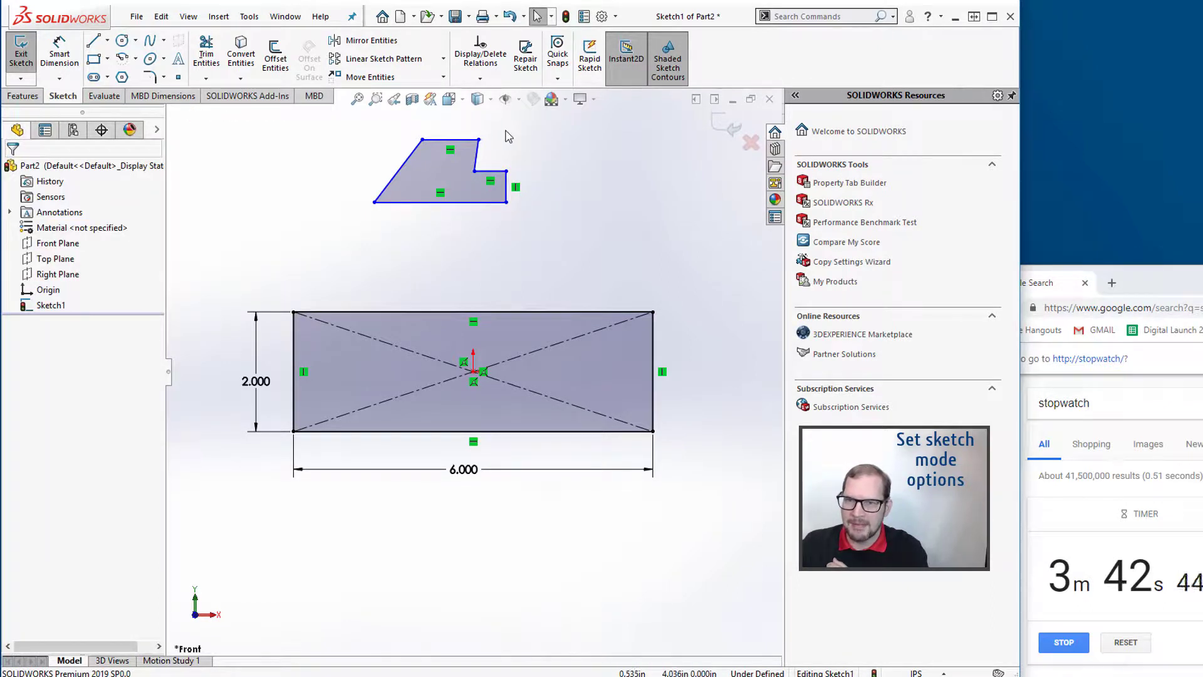
{"action": "left_click_drag", "start_coordinate": [471, 149], "coordinate": [412, 192]}
{"action": "left_click", "coordinate": [421, 261]}
Turn off Shaded Sketch Contours
{"action": "left_click", "coordinate": [642, 204]}
{"action": "left_click", "coordinate": [682, 66]}
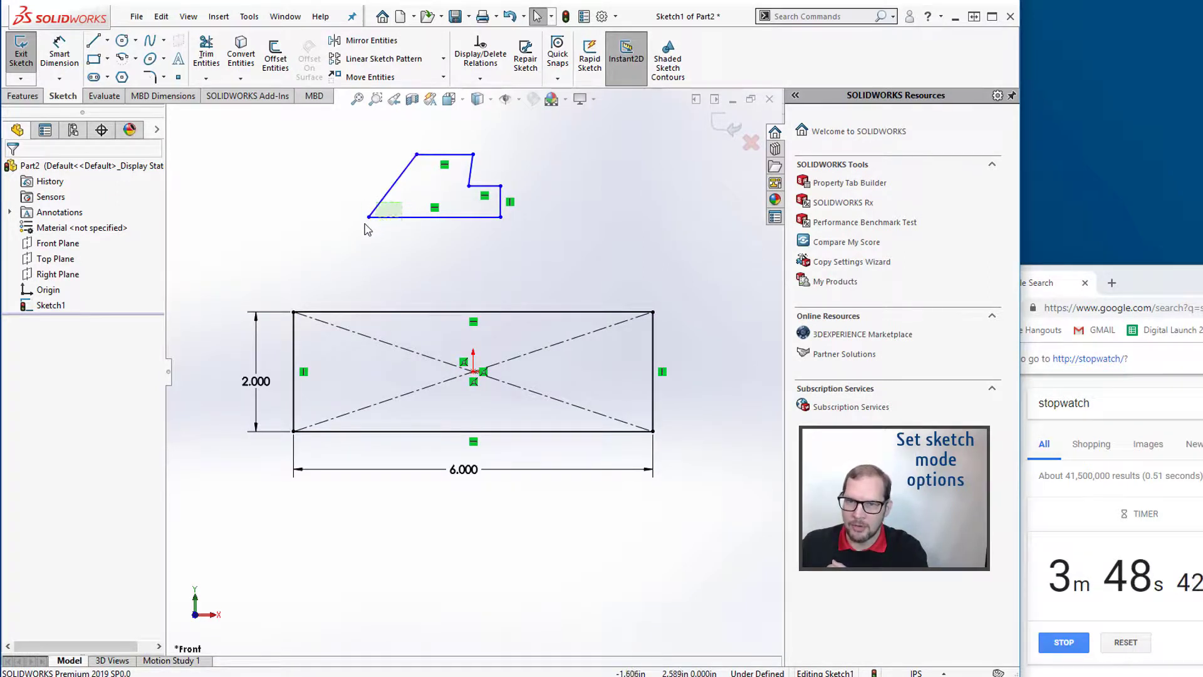
Box-select the line pairs at the profile's lower-left and inner corners and make each pair perpendicular
{"action": "left_click_drag", "start_coordinate": [343, 249], "coordinate": [341, 247]}
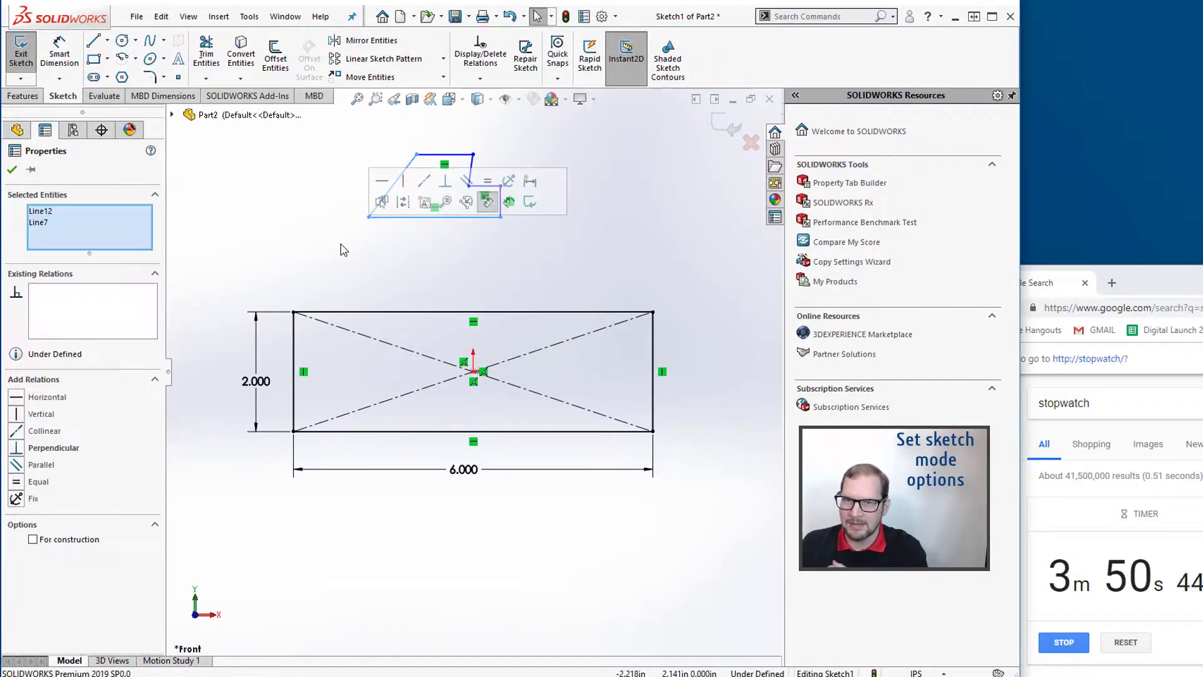
{"action": "left_click", "coordinate": [446, 181]}
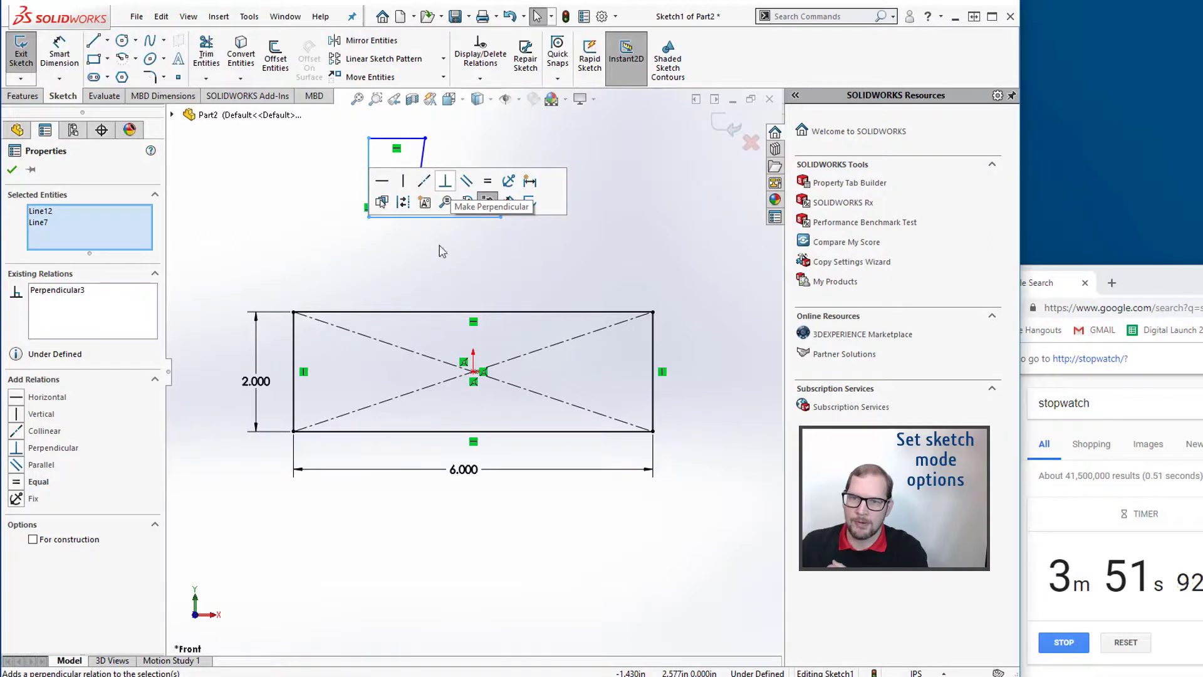
{"action": "left_click", "coordinate": [557, 248]}
{"action": "left_click_drag", "start_coordinate": [402, 180], "coordinate": [401, 179]}
{"action": "left_click", "coordinate": [504, 113]}
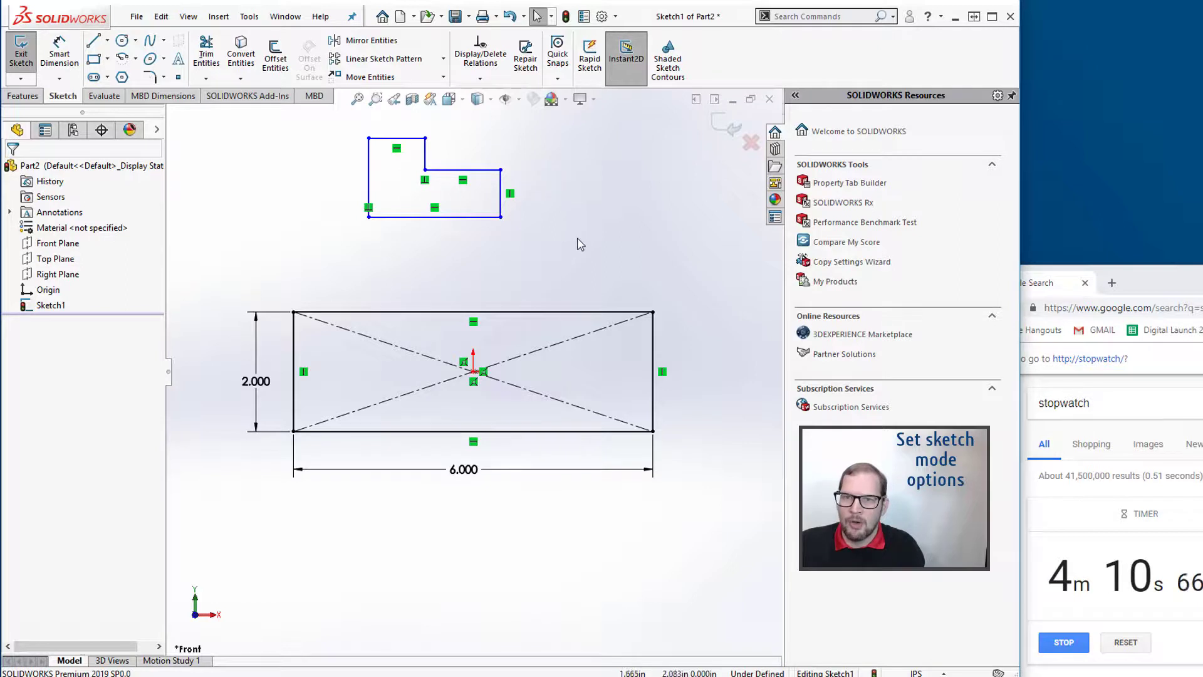
Delete all six lines of the stepped profile above the rectangle
{"action": "left_click_drag", "start_coordinate": [560, 119], "coordinate": [316, 239]}
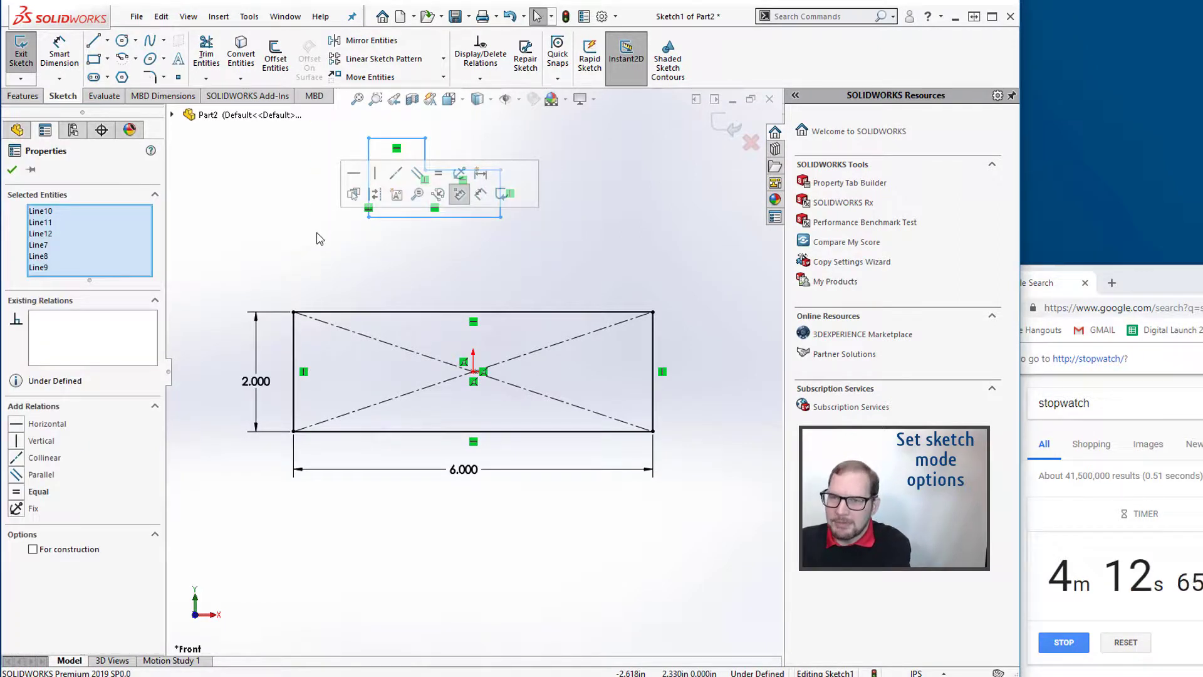
{"action": "key", "text": "Delete"}
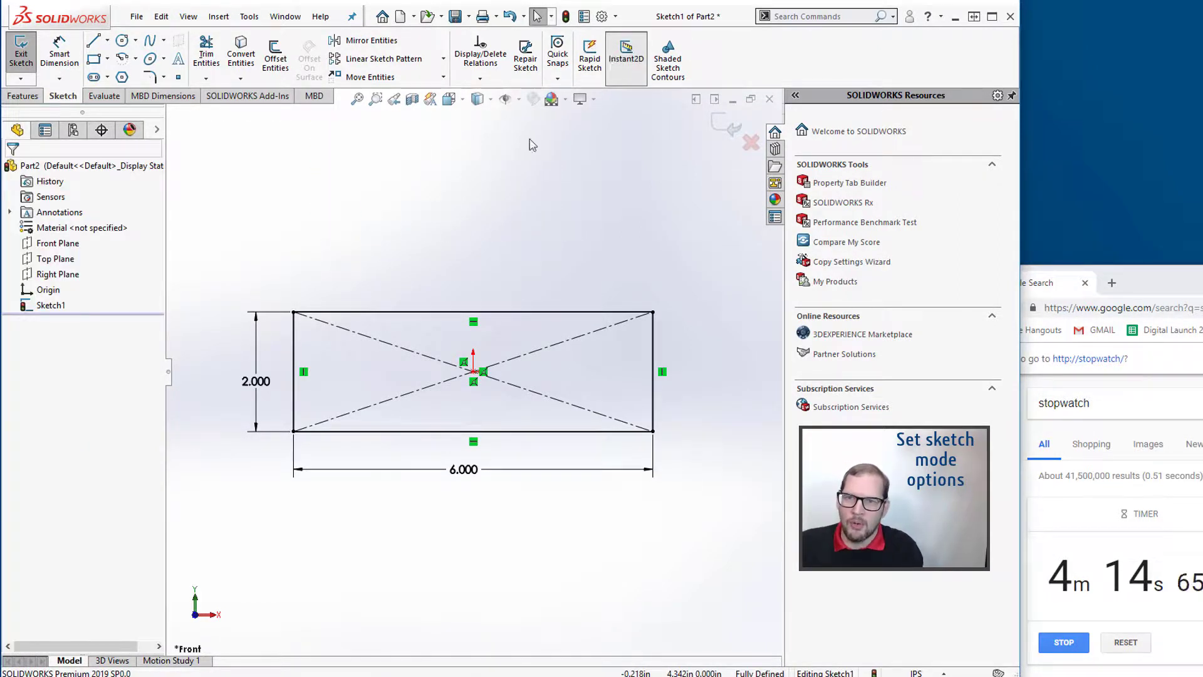
Set the rectangle's height to 3 in and its width to 7 in using Instant2D editing
{"action": "left_click", "coordinate": [254, 385]}
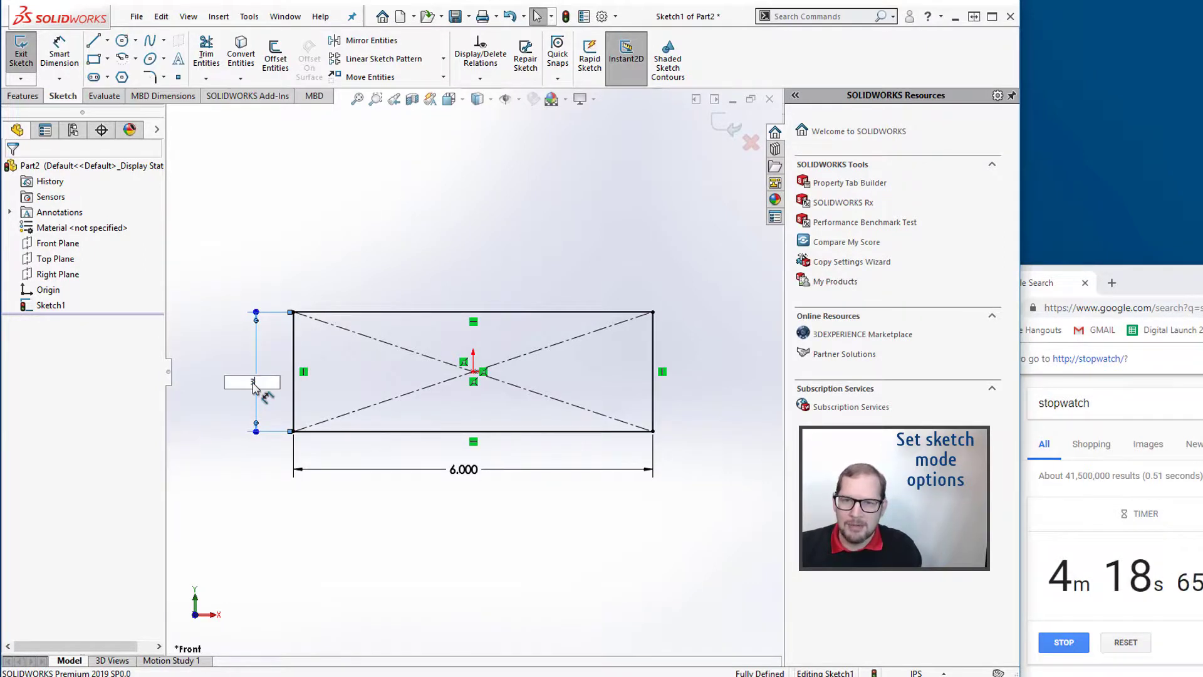
{"action": "type", "text": "3"}
{"action": "key", "text": "Return"}
{"action": "left_click", "coordinate": [464, 499]}
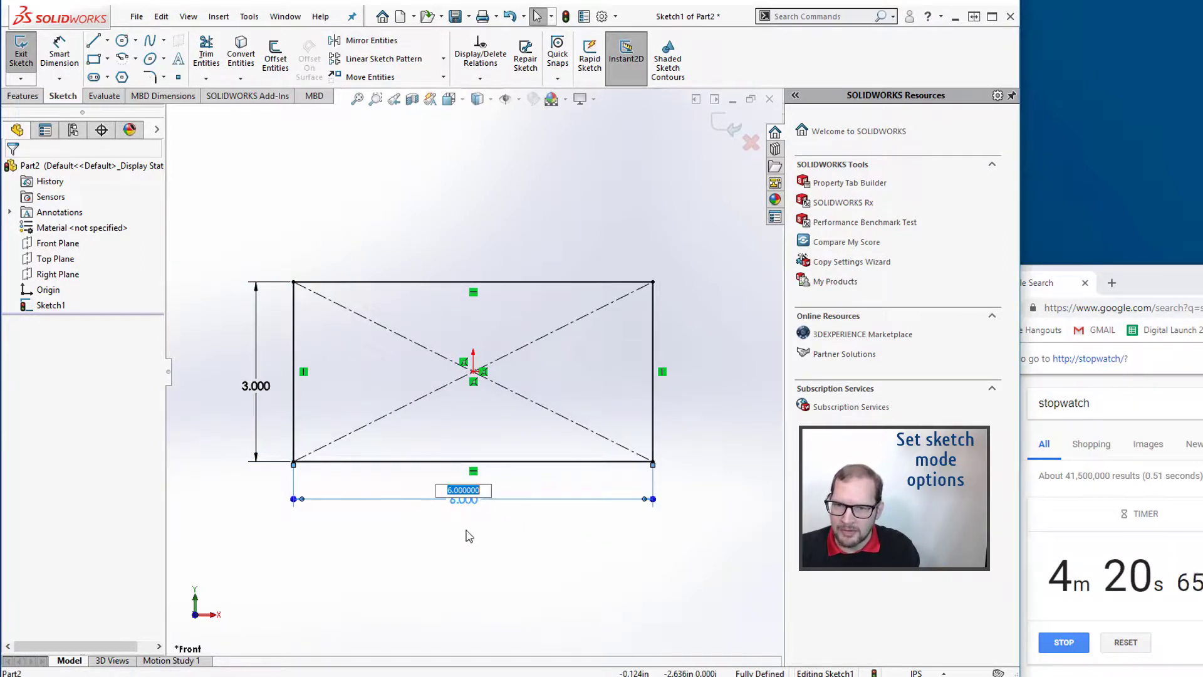
{"action": "type", "text": "7"}
{"action": "key", "text": "Return"}
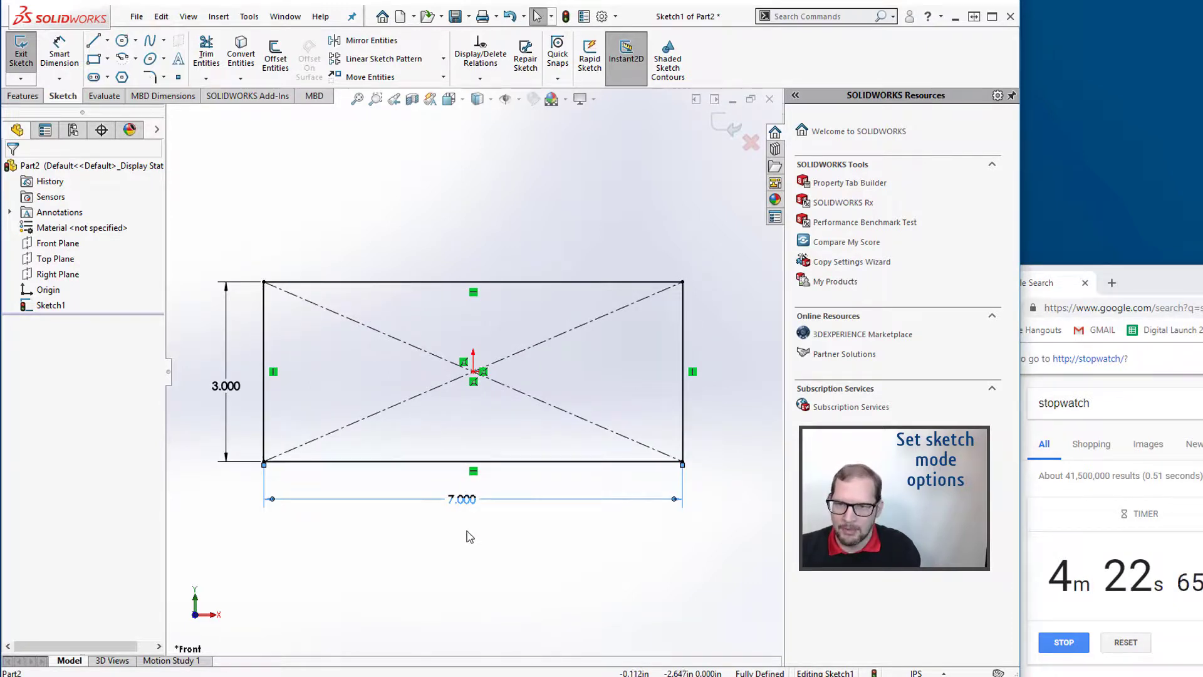
Turn off Instant2D and set the rectangle's width to 6 in and its height to 2 in through the Modify dialog
{"action": "left_click", "coordinate": [626, 54]}
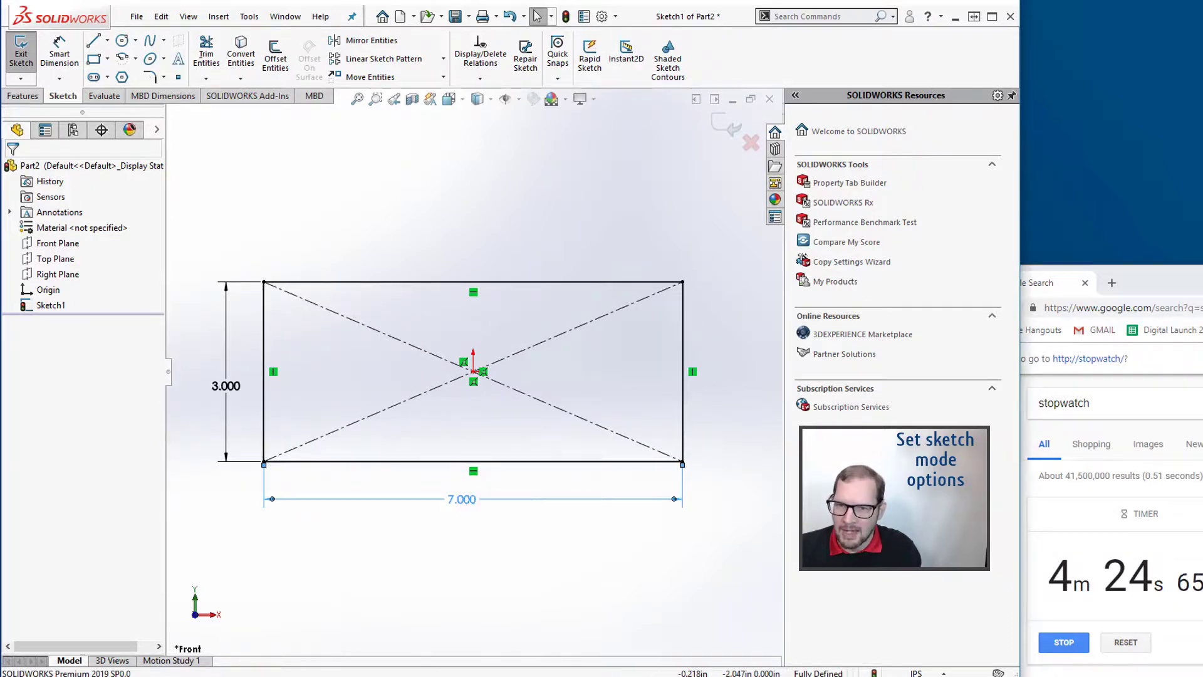
{"action": "double_click", "coordinate": [462, 499]}
{"action": "type", "text": "6"}
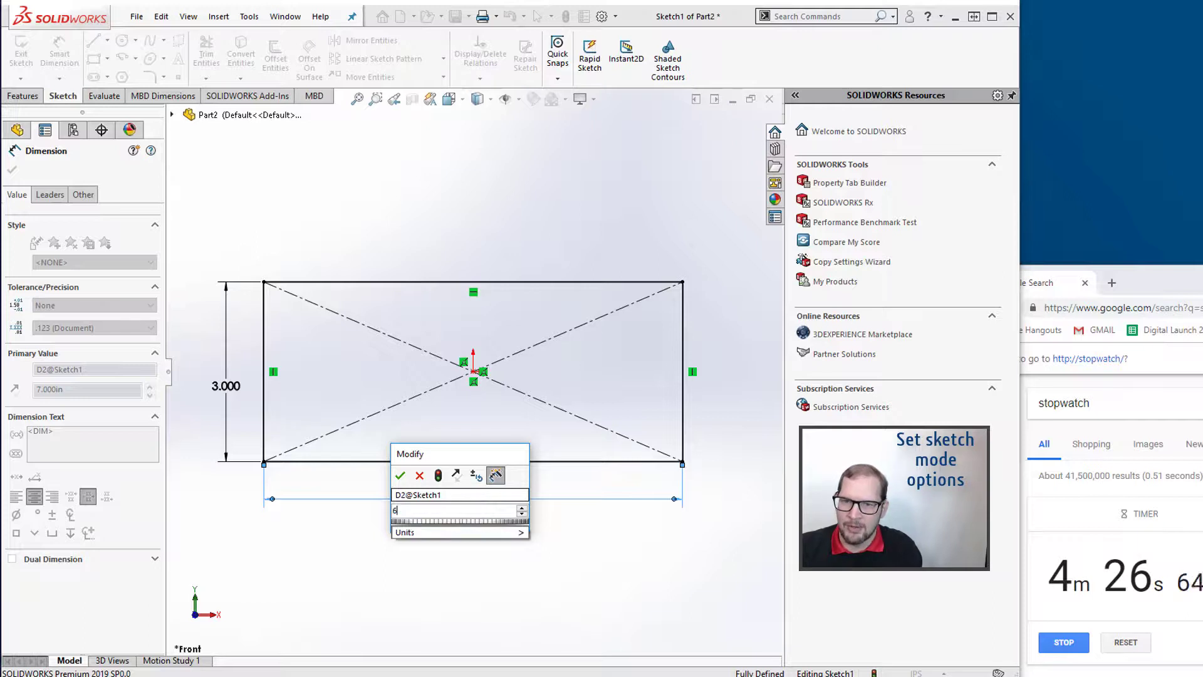
{"action": "key", "text": "Return"}
{"action": "double_click", "coordinate": [255, 386]}
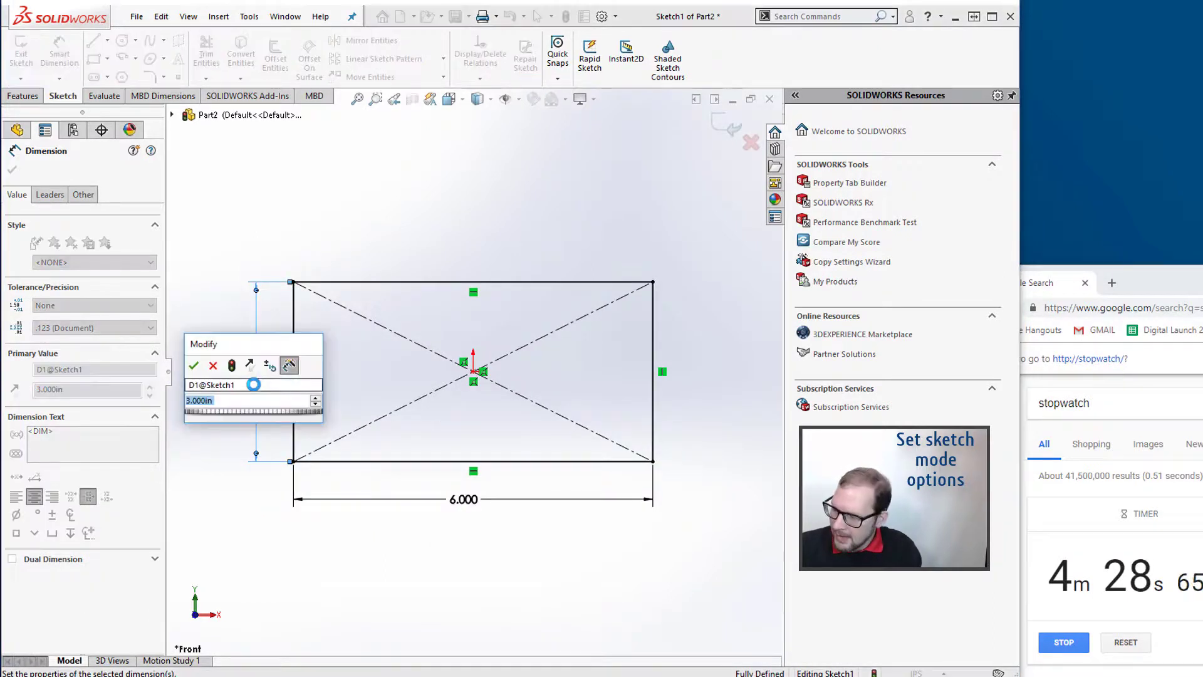
{"action": "type", "text": "2"}
{"action": "key", "text": "Return"}
Stretch the rectangle's width to about 7 in with Instant2D, and turn Instant2D off again
{"action": "left_click", "coordinate": [627, 59]}
{"action": "left_click", "coordinate": [657, 473]}
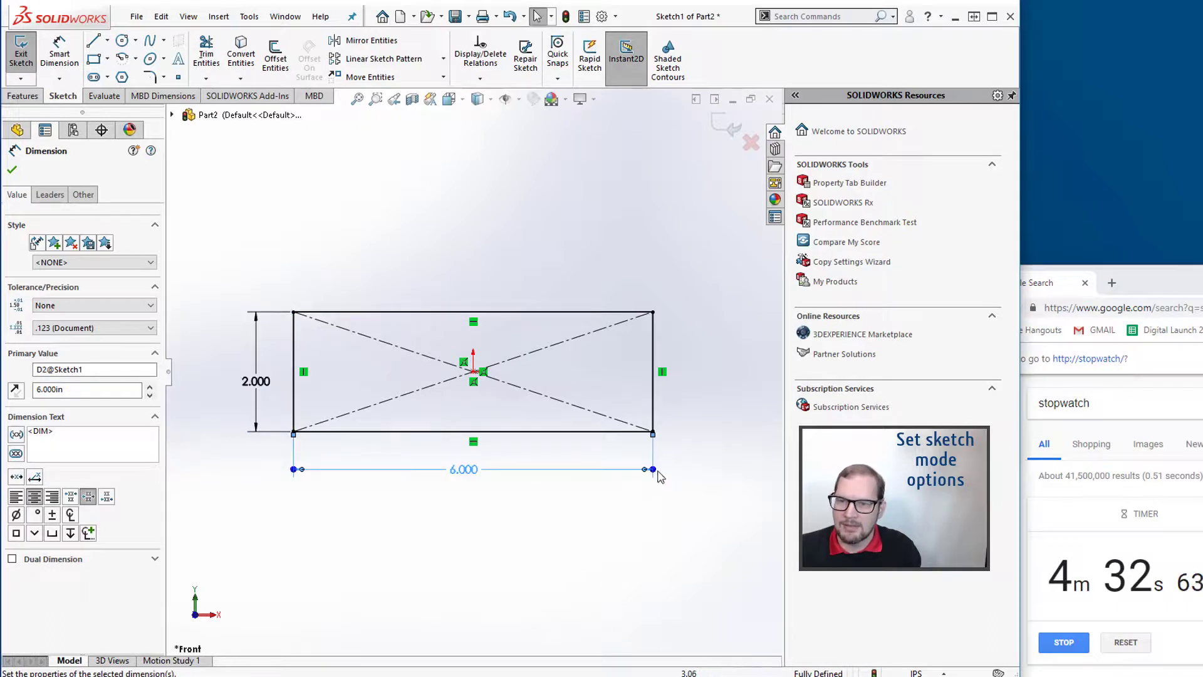
{"action": "left_click_drag", "start_coordinate": [655, 469], "coordinate": [687, 475]}
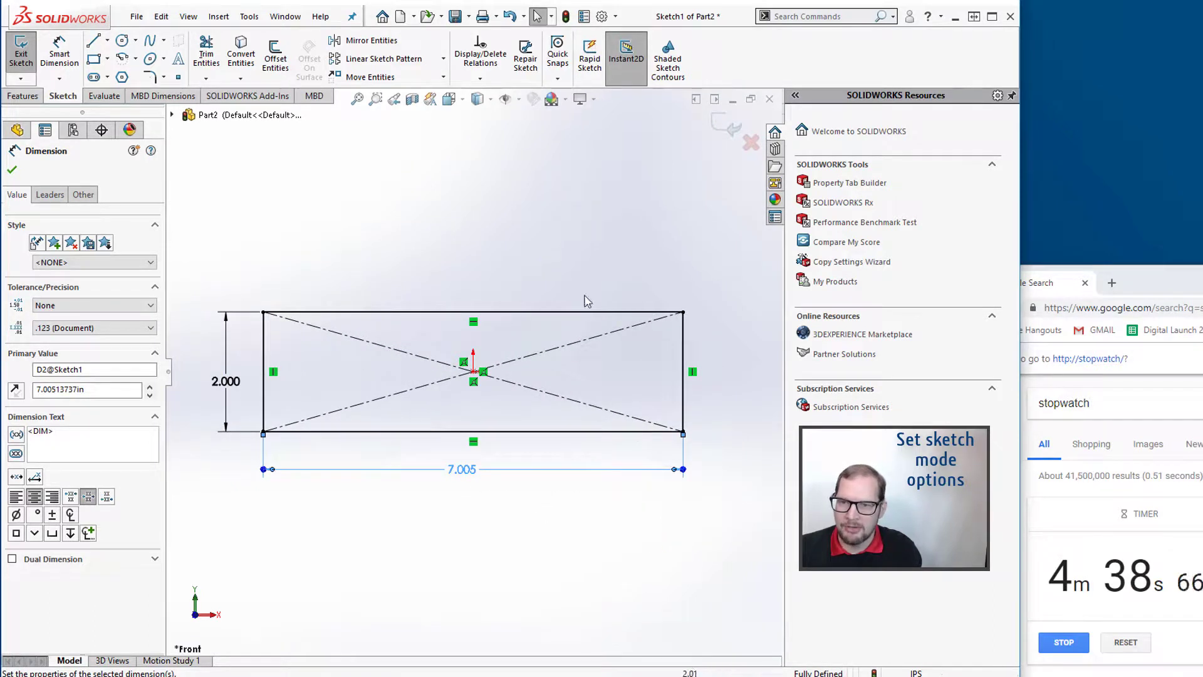
{"action": "left_click", "coordinate": [389, 333]}
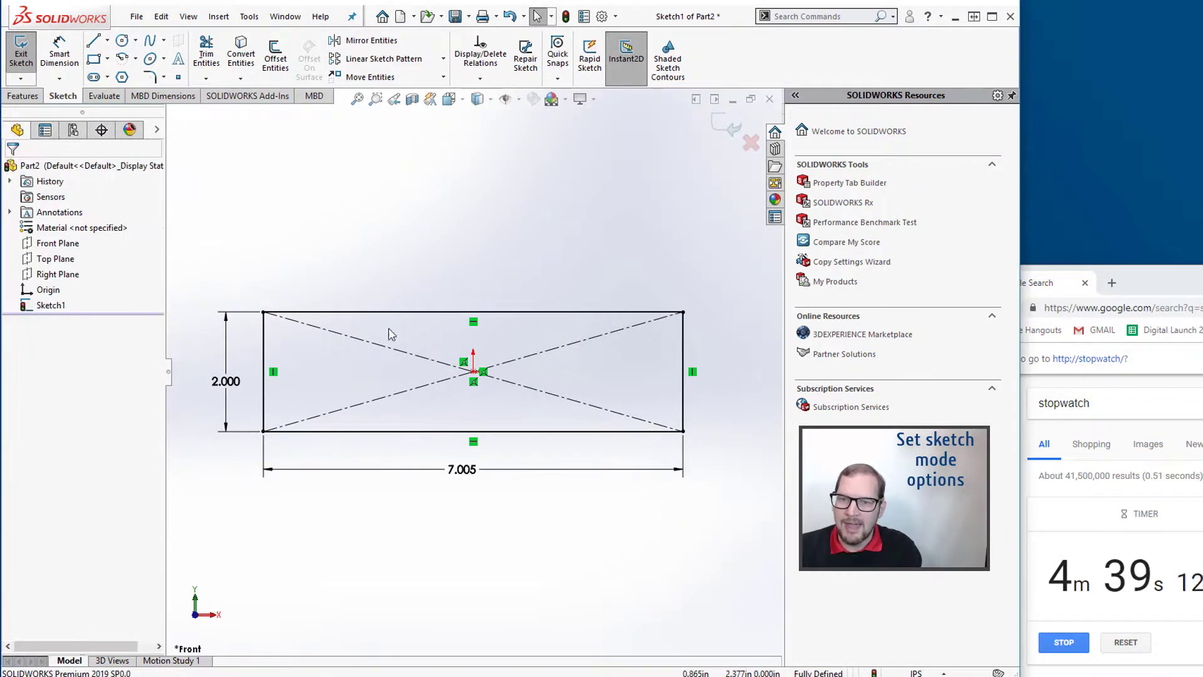
{"action": "left_click", "coordinate": [628, 45]}
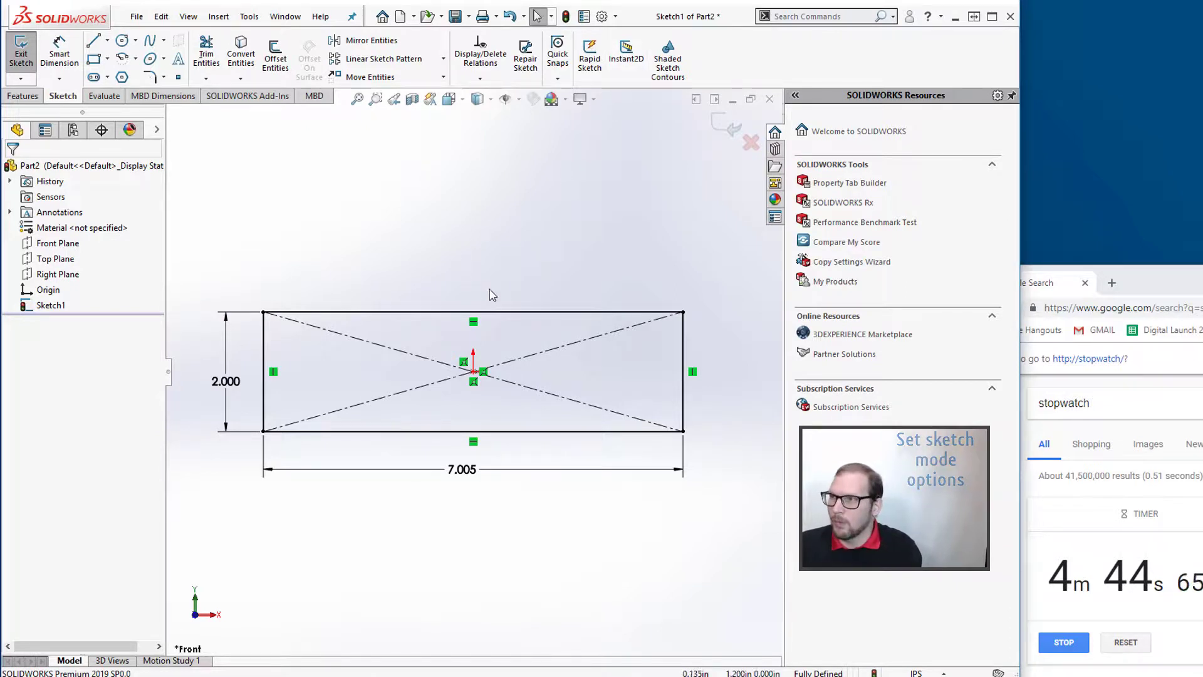
Extrude the rectangle as a solid boss 2 in deep
{"action": "key", "text": "s"}
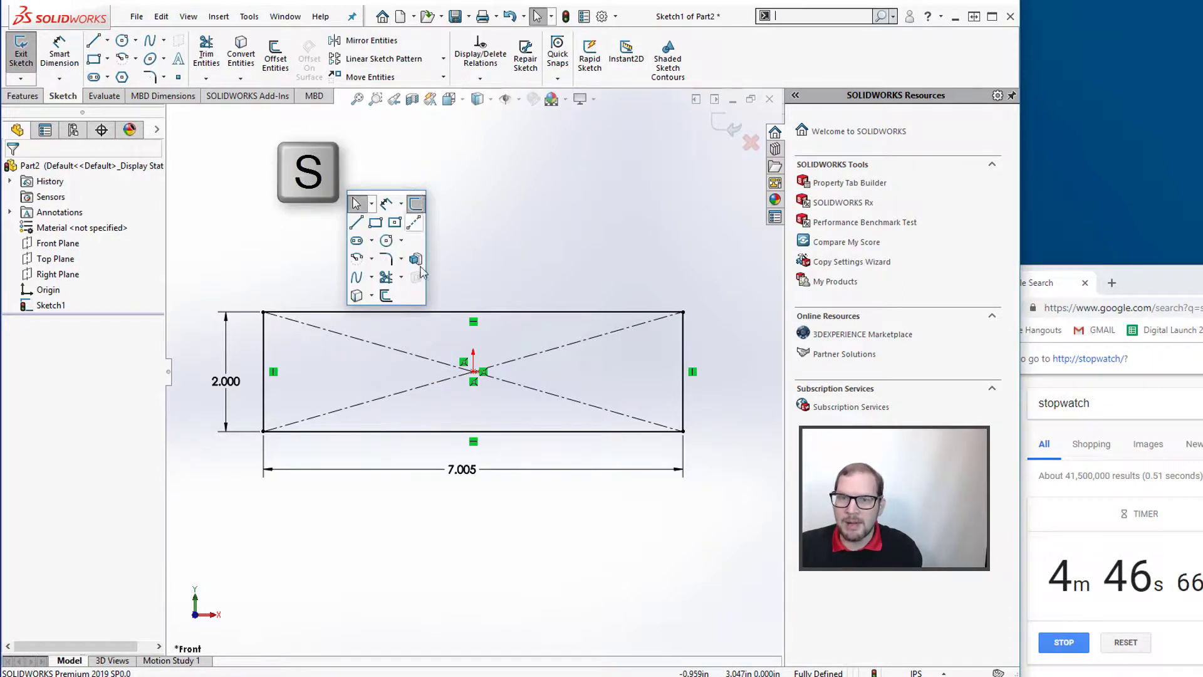
{"action": "left_click", "coordinate": [421, 263]}
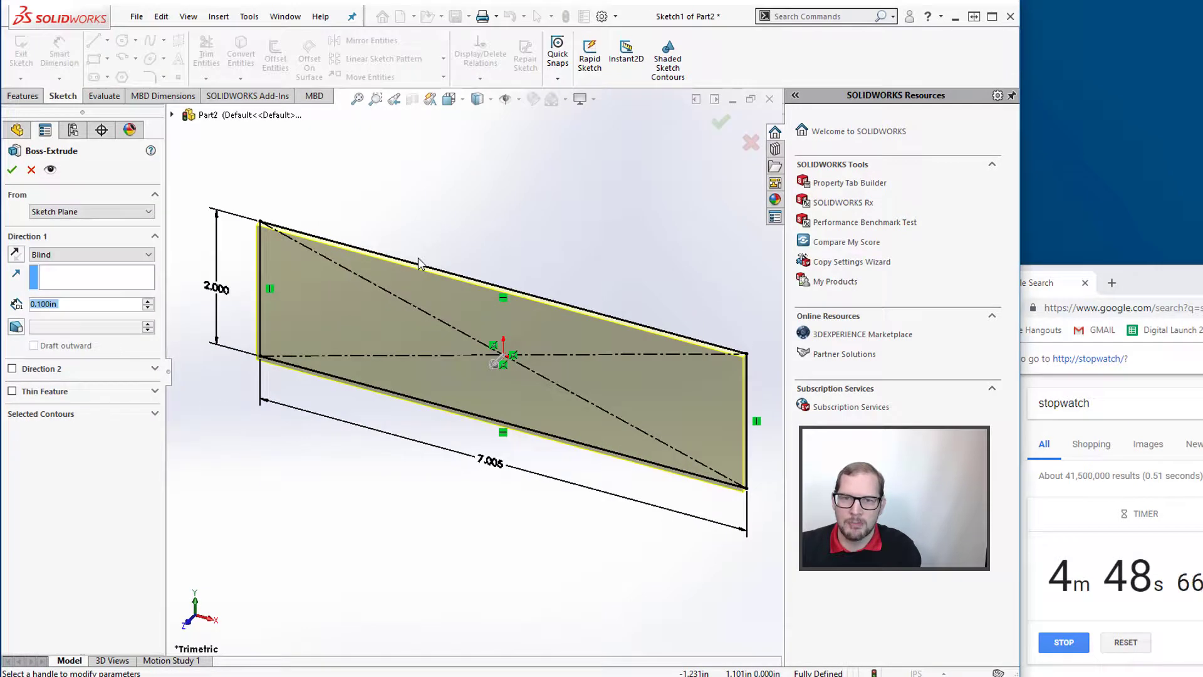
{"action": "type", "text": "2"}
{"action": "key", "text": "Return"}
{"action": "key", "text": "Return"}
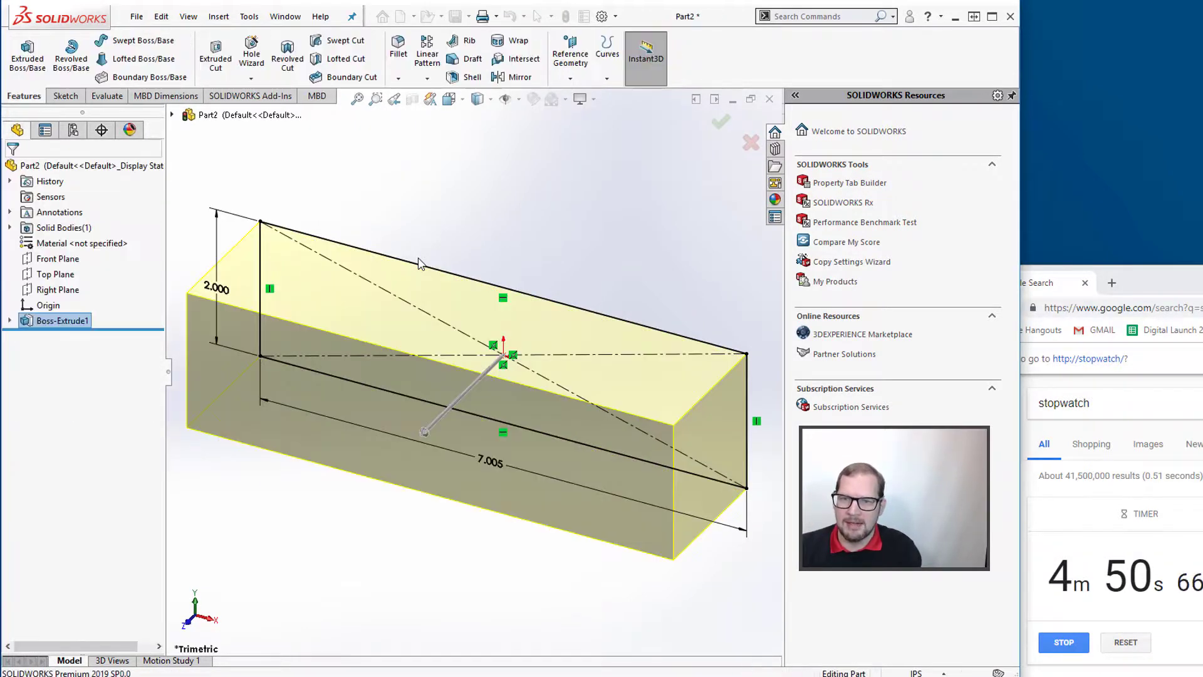
{"action": "left_click", "coordinate": [568, 162]}
{"action": "scroll", "coordinate": [516, 476], "scroll_direction": "up", "scroll_amount": 3}
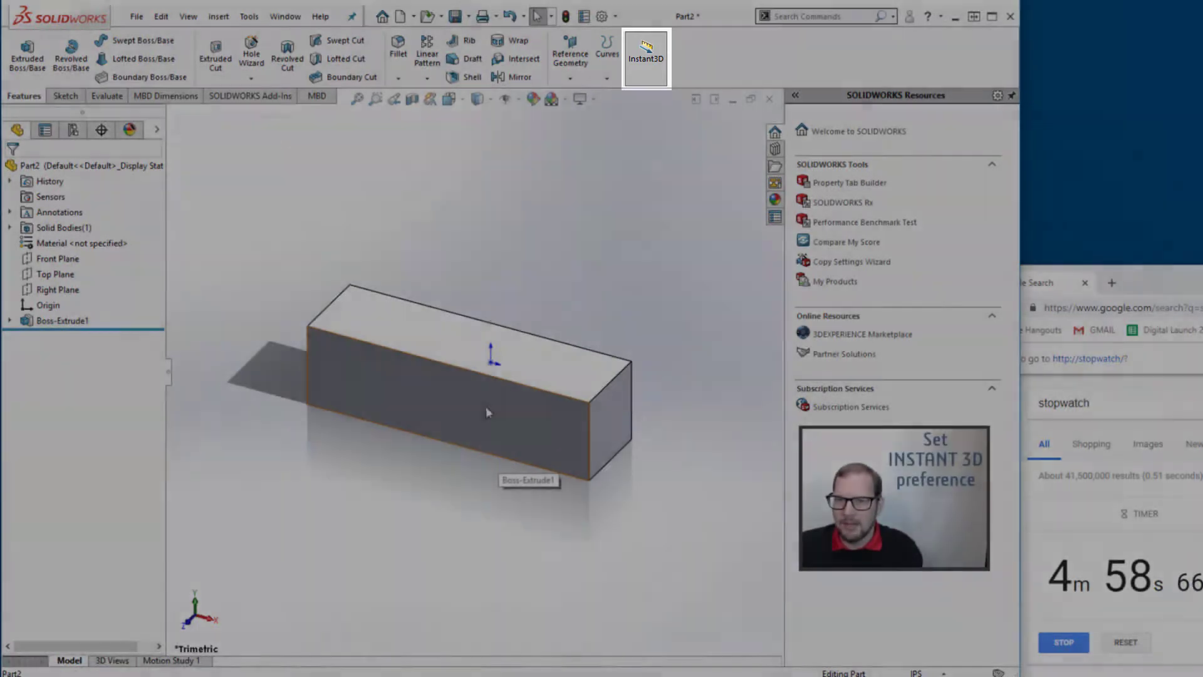
Set the block's extrusion depth to 3 in directly on the model with Instant3D
{"action": "left_click", "coordinate": [489, 407]}
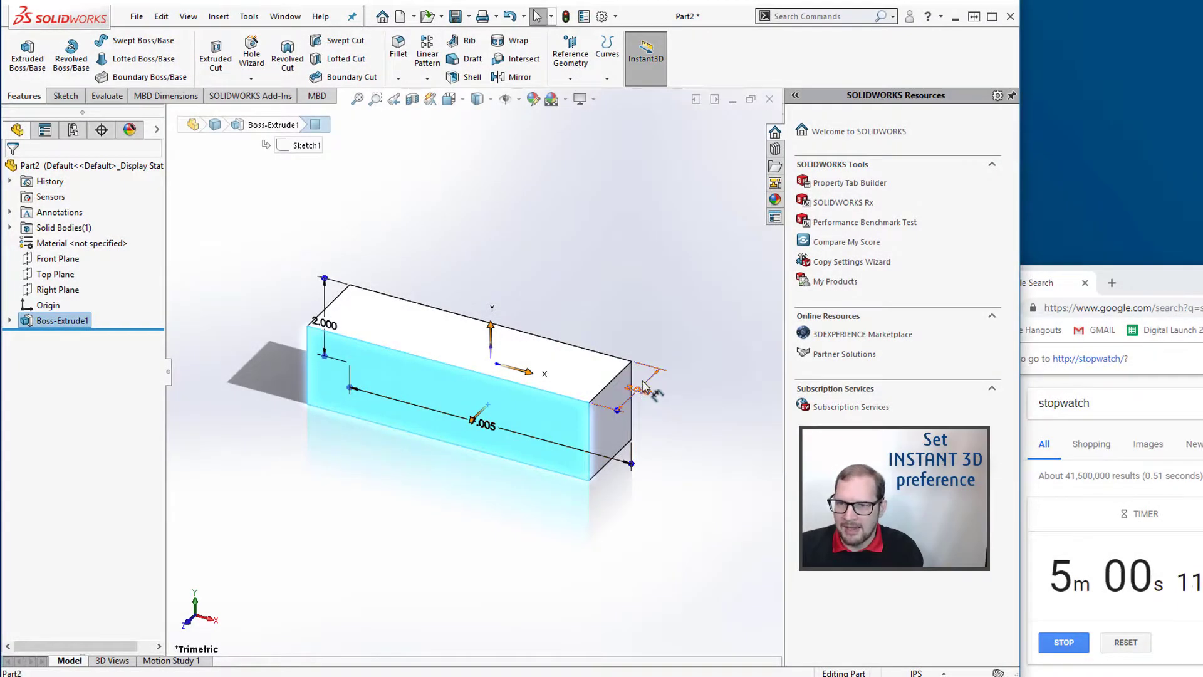
{"action": "left_click", "coordinate": [644, 387]}
{"action": "type", "text": "3"}
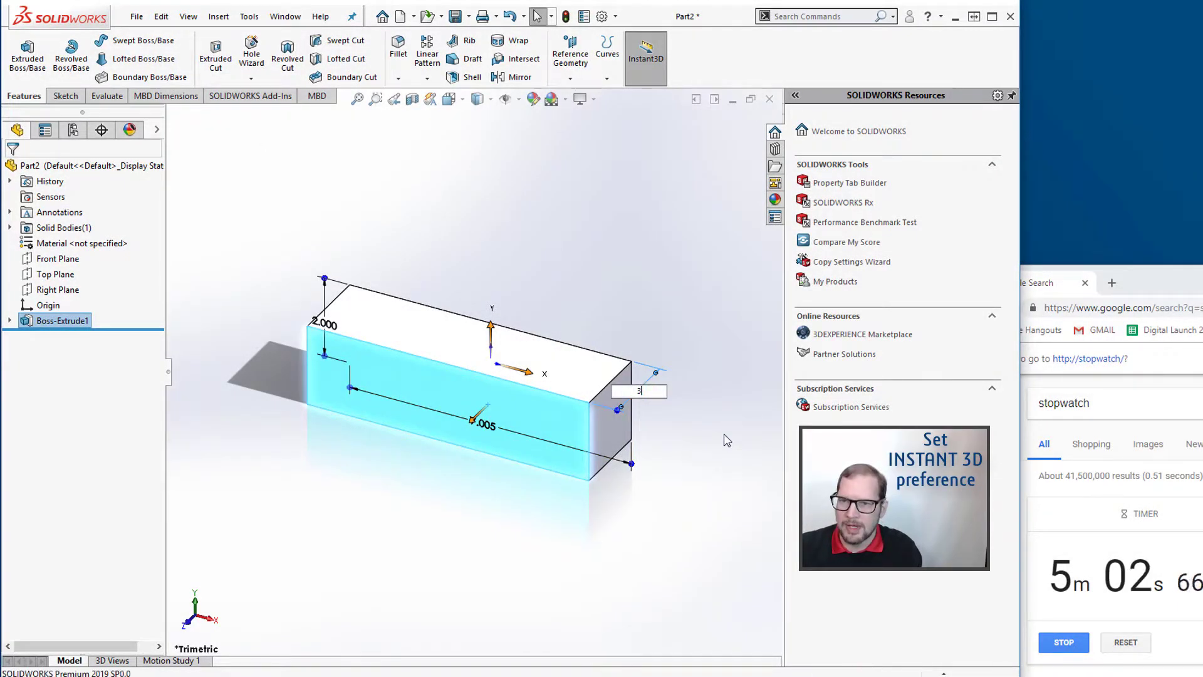
{"action": "key", "text": "Return"}
Turn off Instant3D, set the block's extrusion depth to 4 in, and rebuild the part
{"action": "left_click", "coordinate": [646, 57]}
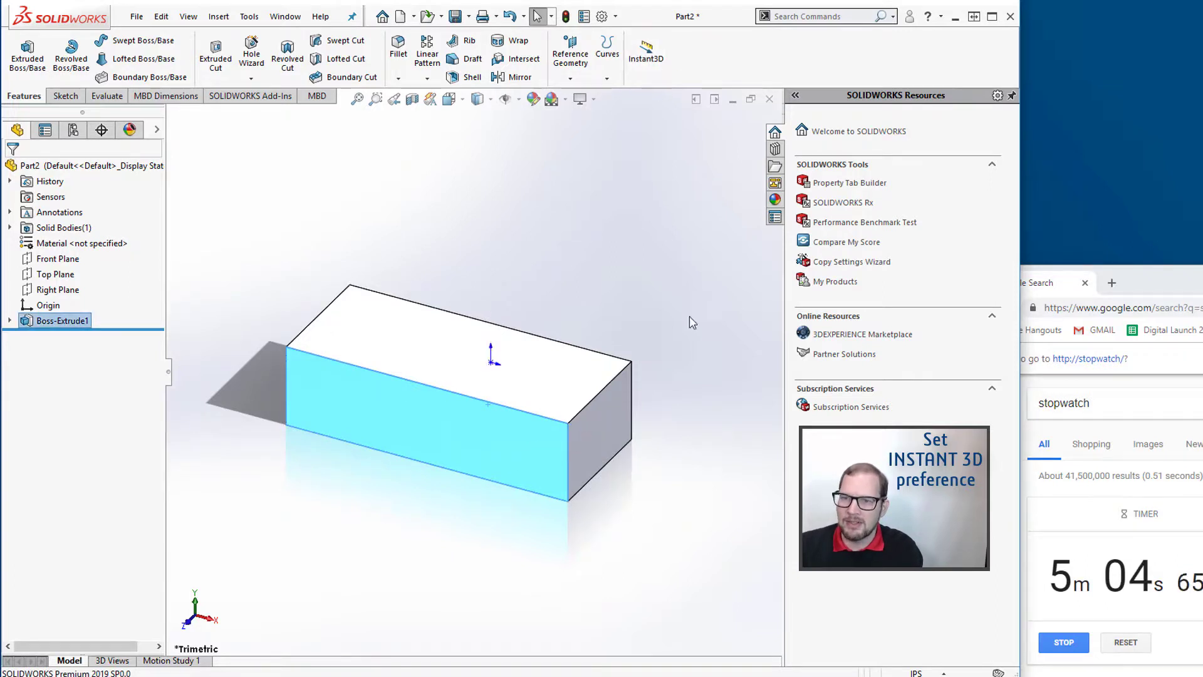
{"action": "left_click", "coordinate": [554, 376]}
{"action": "double_click", "coordinate": [633, 409]}
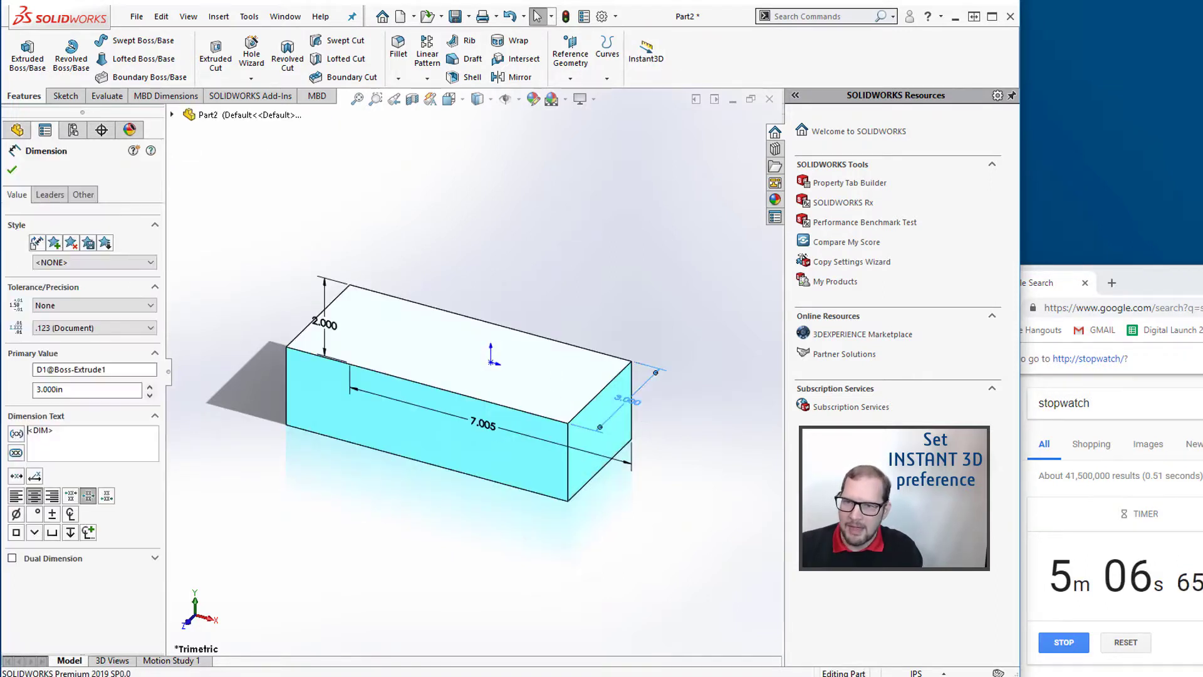
{"action": "type", "text": "4"}
{"action": "key", "text": "Return"}
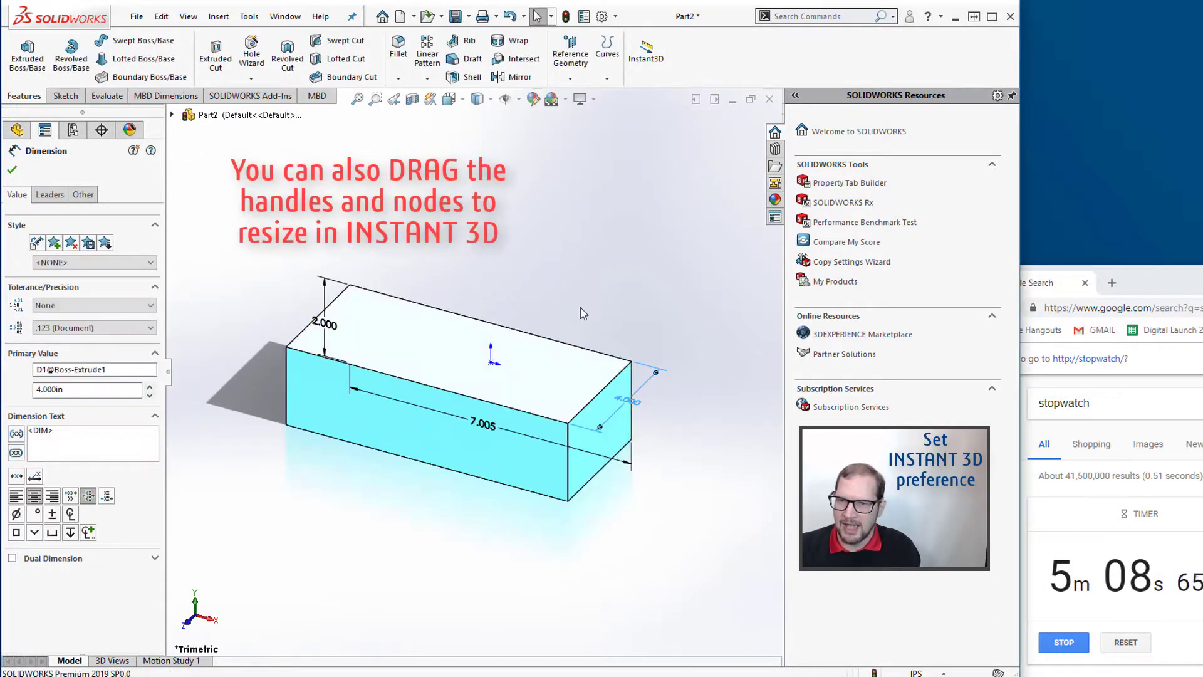
{"action": "left_click", "coordinate": [600, 281]}
{"action": "key", "text": "ctrl+b"}
Turn Instant3D back on and set the block's extrusion depth to 2 in on the model
{"action": "left_click", "coordinate": [642, 63]}
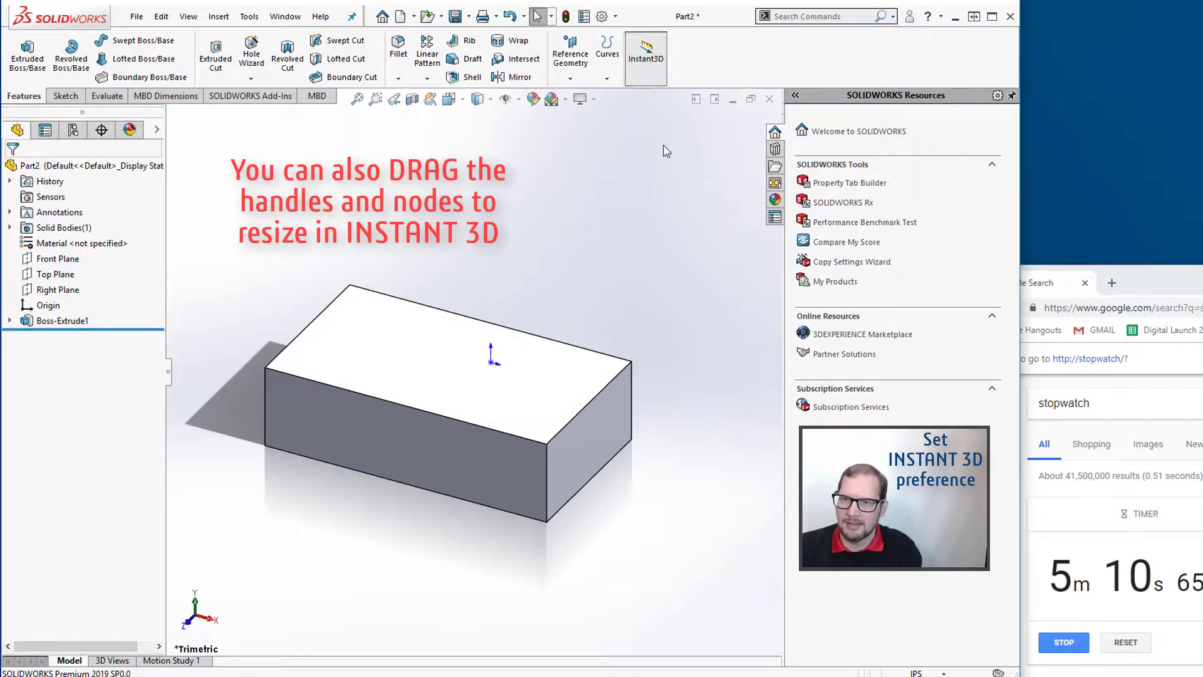
{"action": "left_click", "coordinate": [620, 451]}
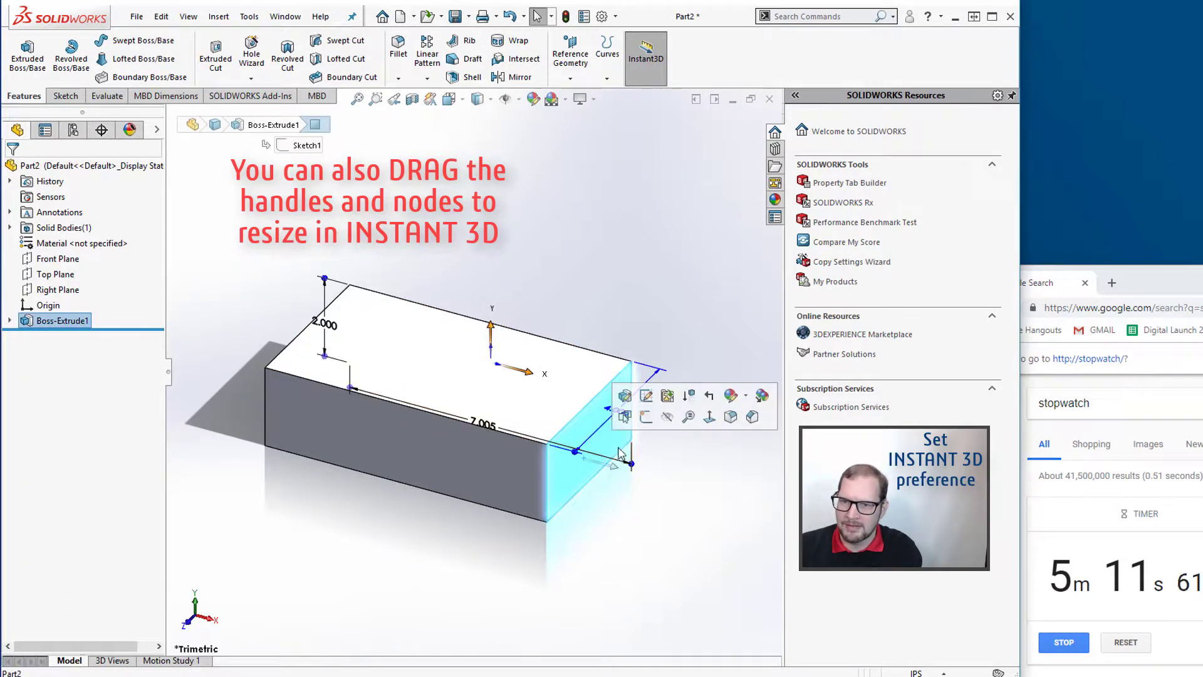
{"action": "left_click", "coordinate": [608, 413]}
{"action": "type", "text": "2"}
{"action": "key", "text": "Return"}
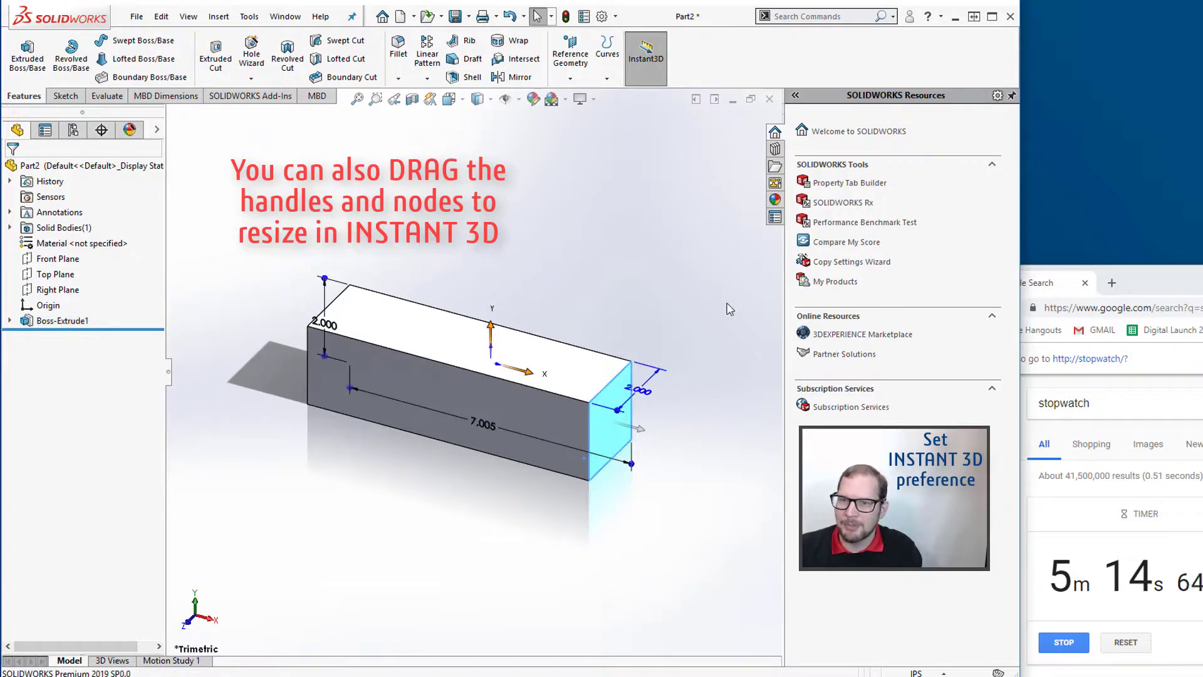
Toggle Instant3D off and on, leaving it enabled
{"action": "left_click", "coordinate": [645, 58]}
{"action": "left_click", "coordinate": [646, 58]}
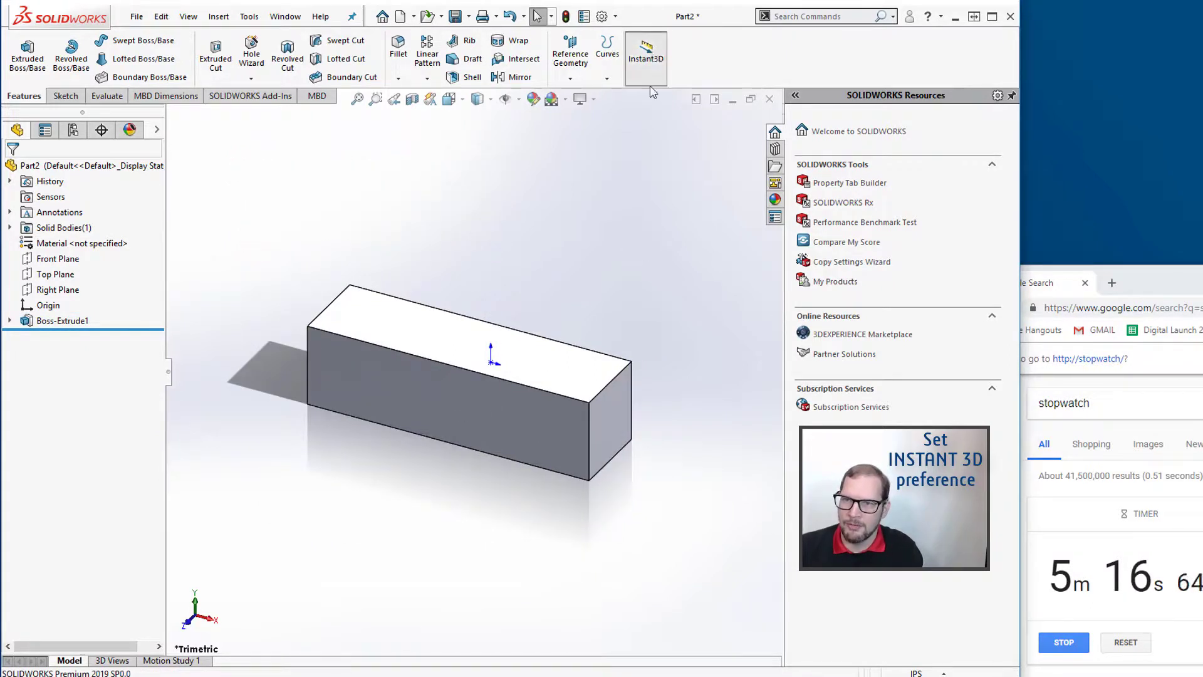
{"action": "left_click", "coordinate": [644, 66]}
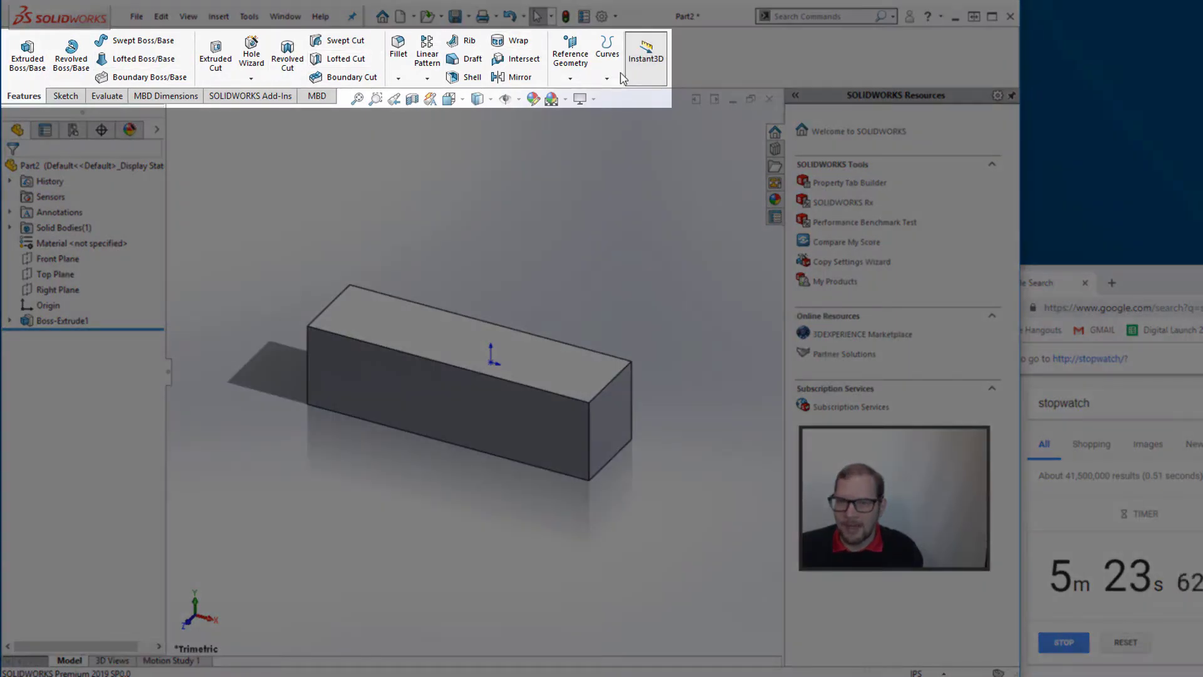
{"action": "left_click", "coordinate": [645, 63]}
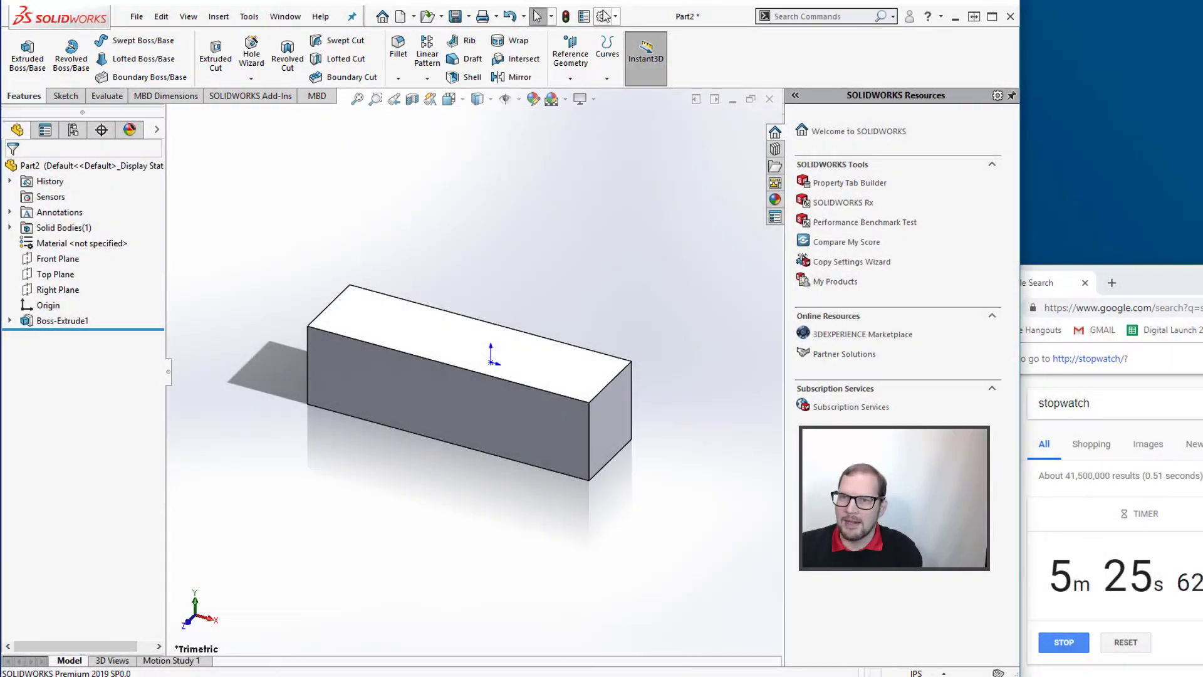
Set the icon color to Classic and the interface background one shade darker in the system options, and check the sketch and feature commands
{"action": "left_click", "coordinate": [603, 17]}
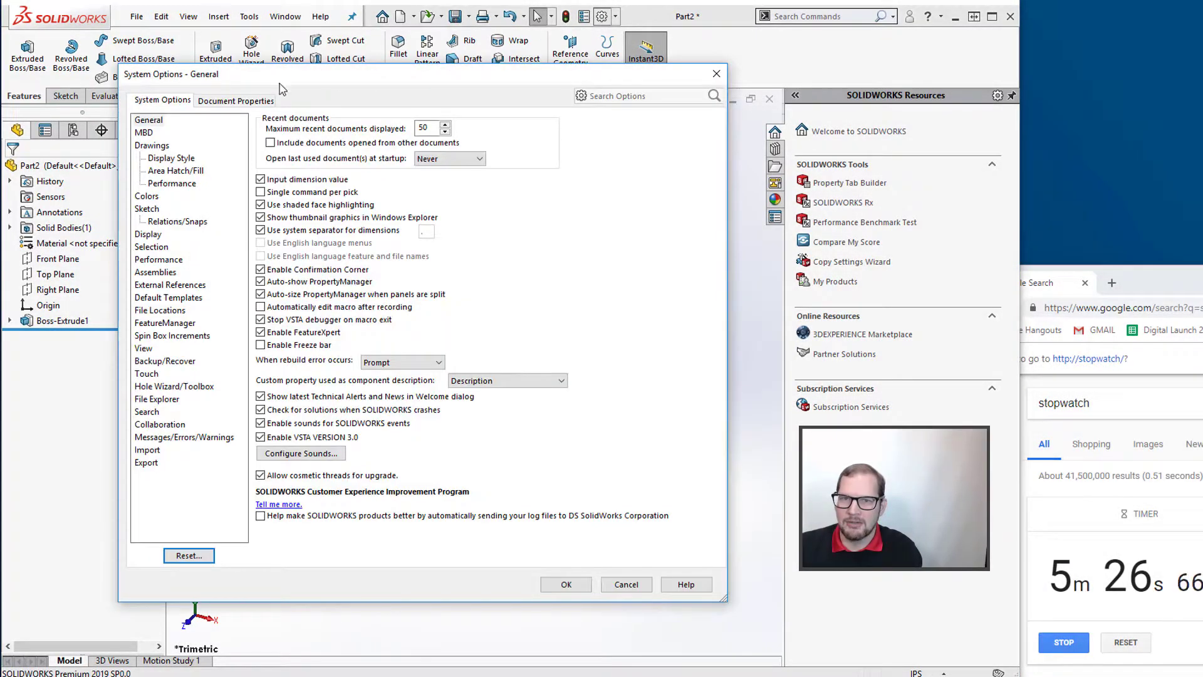
{"action": "left_click", "coordinate": [149, 196]}
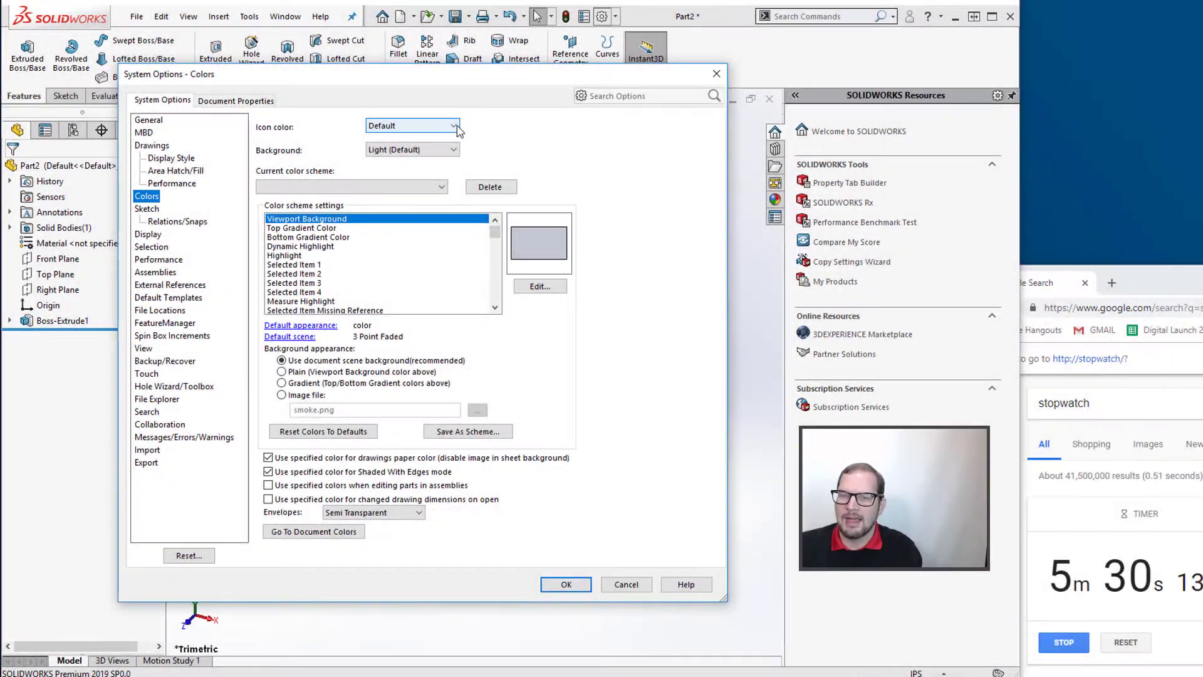
{"action": "left_click", "coordinate": [458, 128]}
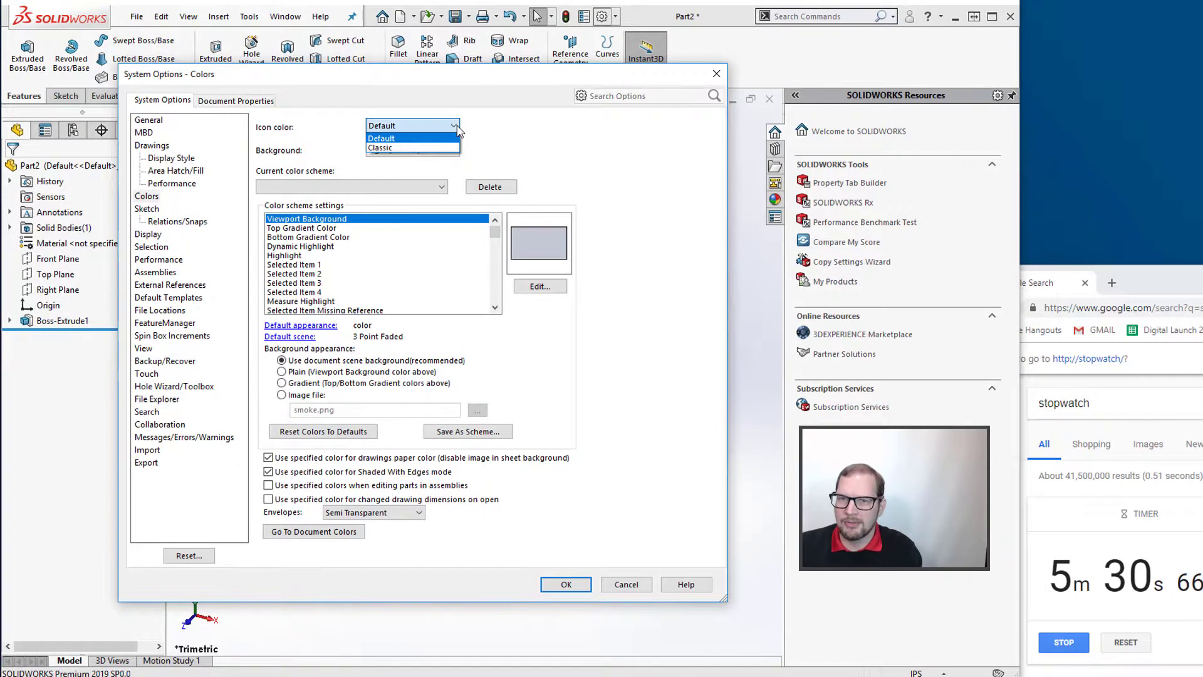
{"action": "left_click", "coordinate": [381, 148]}
{"action": "left_click", "coordinate": [453, 151]}
{"action": "left_click", "coordinate": [392, 173]}
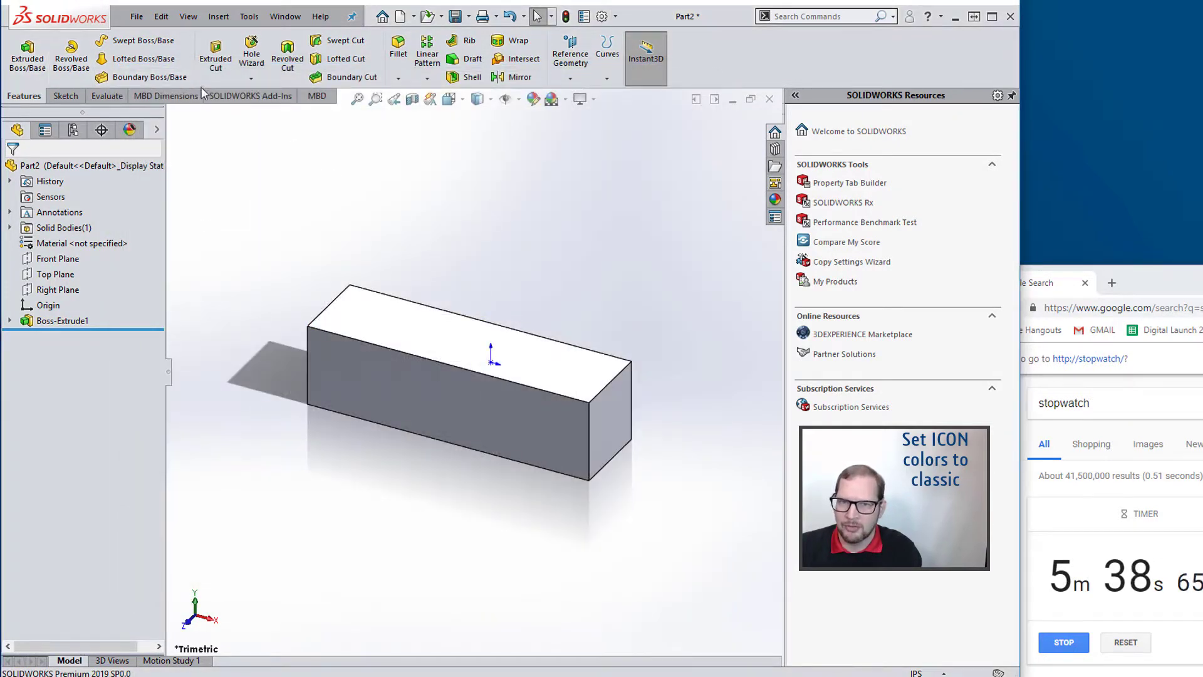
{"action": "left_click", "coordinate": [63, 98]}
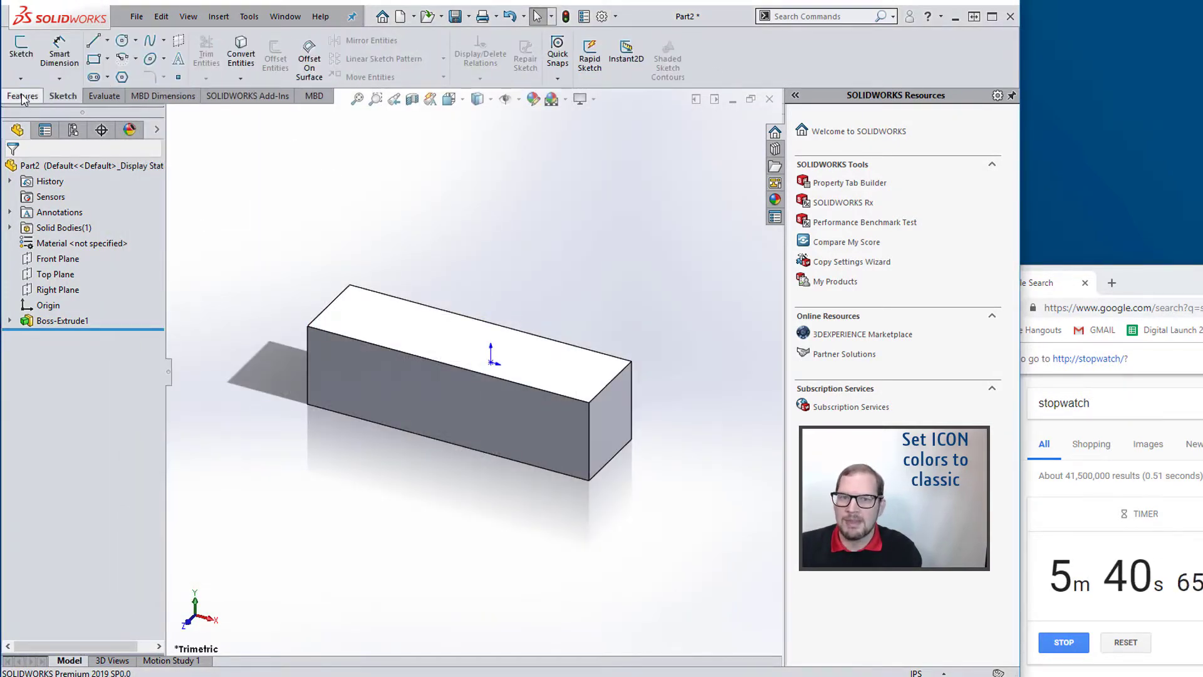
{"action": "left_click", "coordinate": [22, 97]}
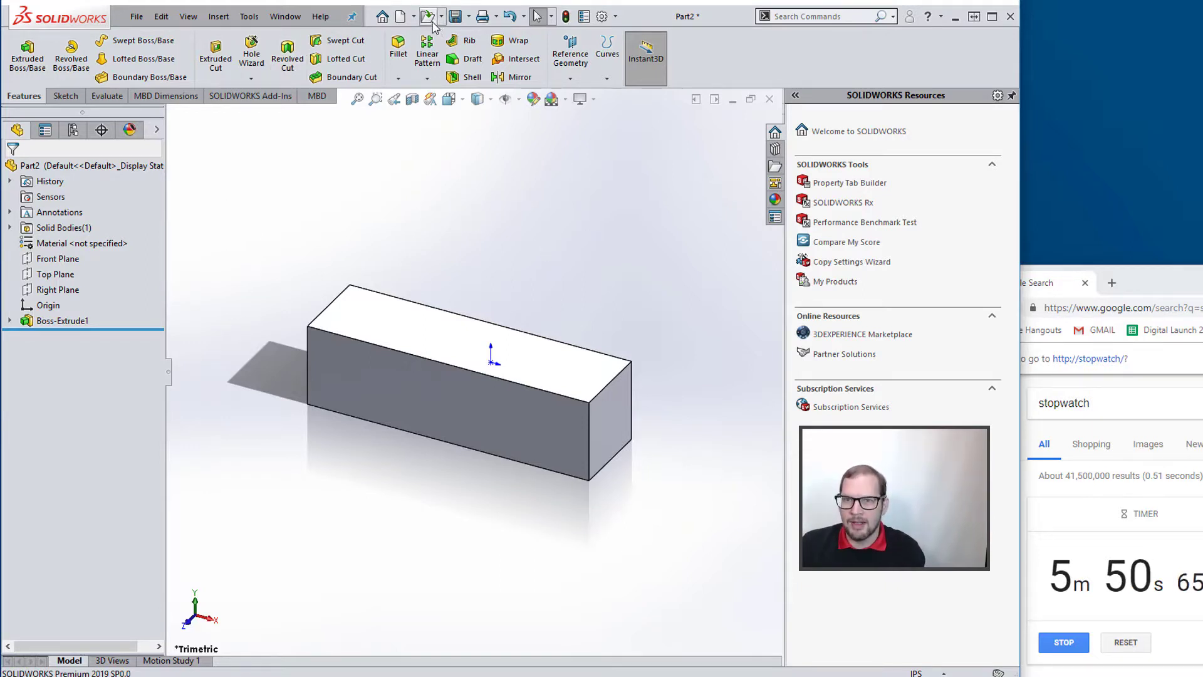
Open the DSS19-1001-Skateboard Assm assembly from the 2018-07-19-SOLIDWORKS SKATEBOARD folder inside WORKING on the C drive
{"action": "left_click", "coordinate": [430, 19]}
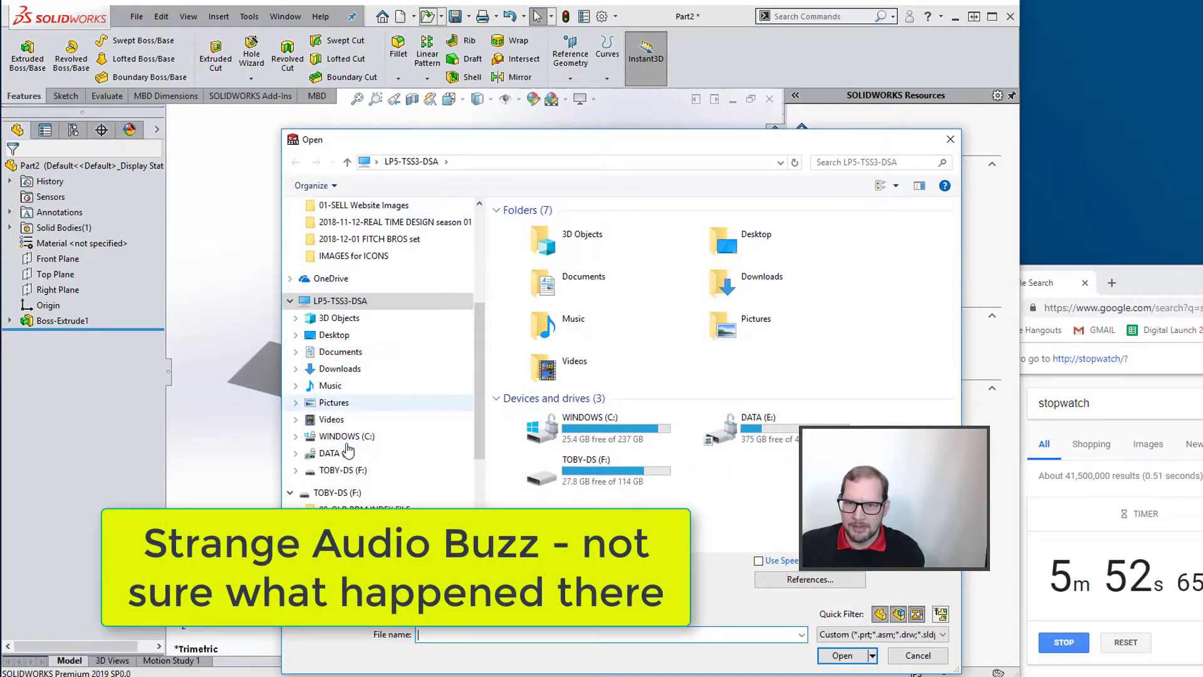
{"action": "left_click", "coordinate": [347, 436]}
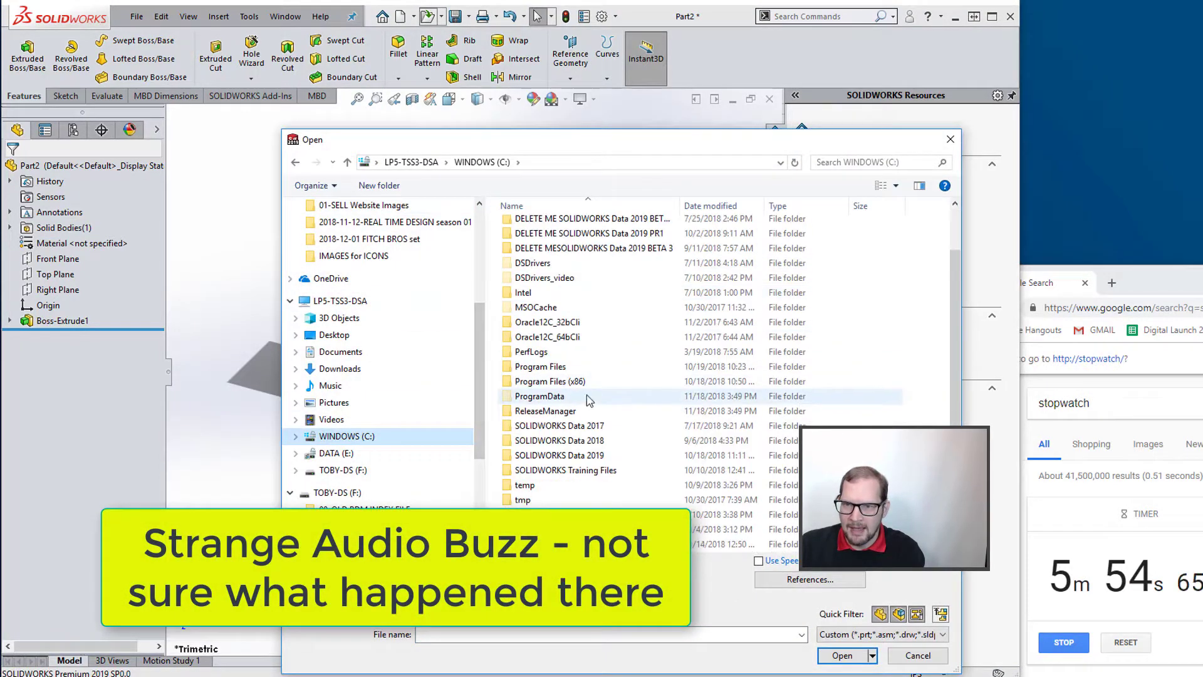
{"action": "left_click", "coordinate": [589, 544]}
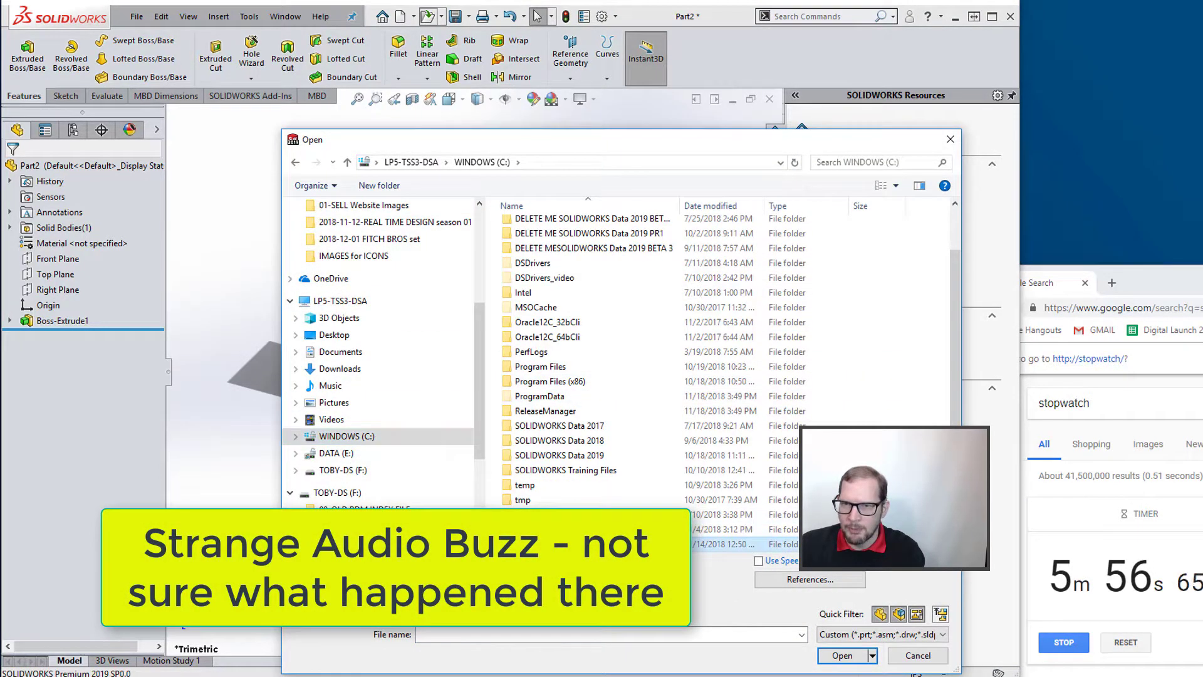
{"action": "double_click", "coordinate": [589, 544]}
{"action": "double_click", "coordinate": [603, 228]}
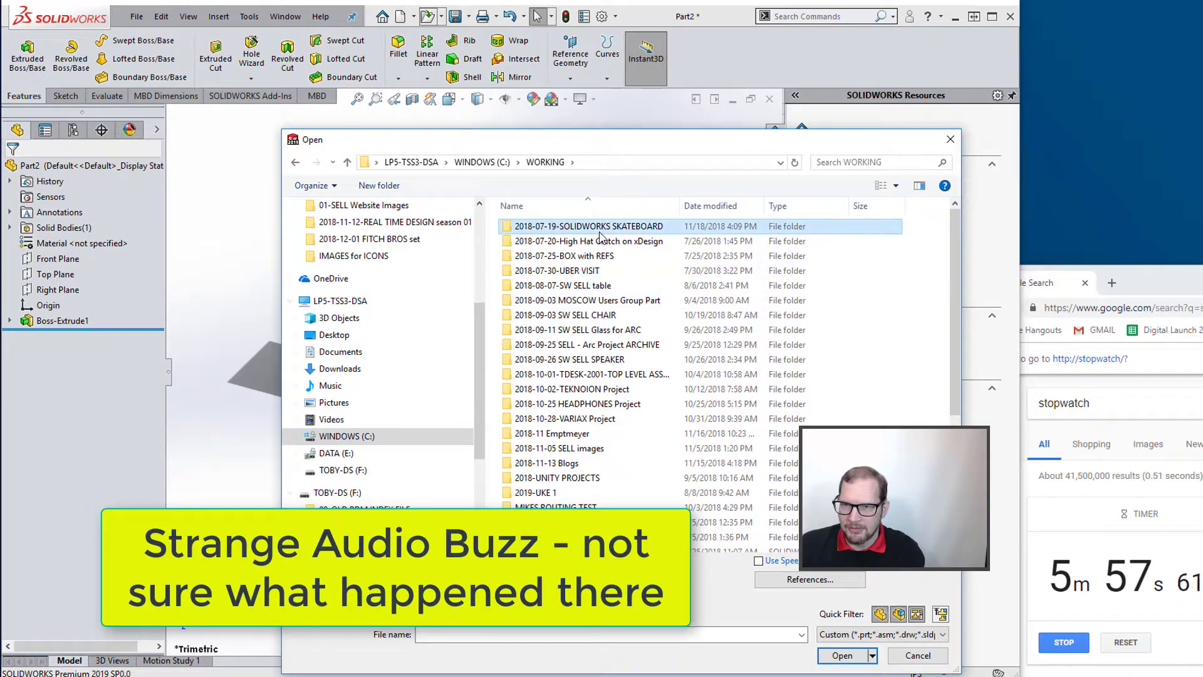
{"action": "left_click", "coordinate": [942, 614]}
{"action": "double_click", "coordinate": [538, 247]}
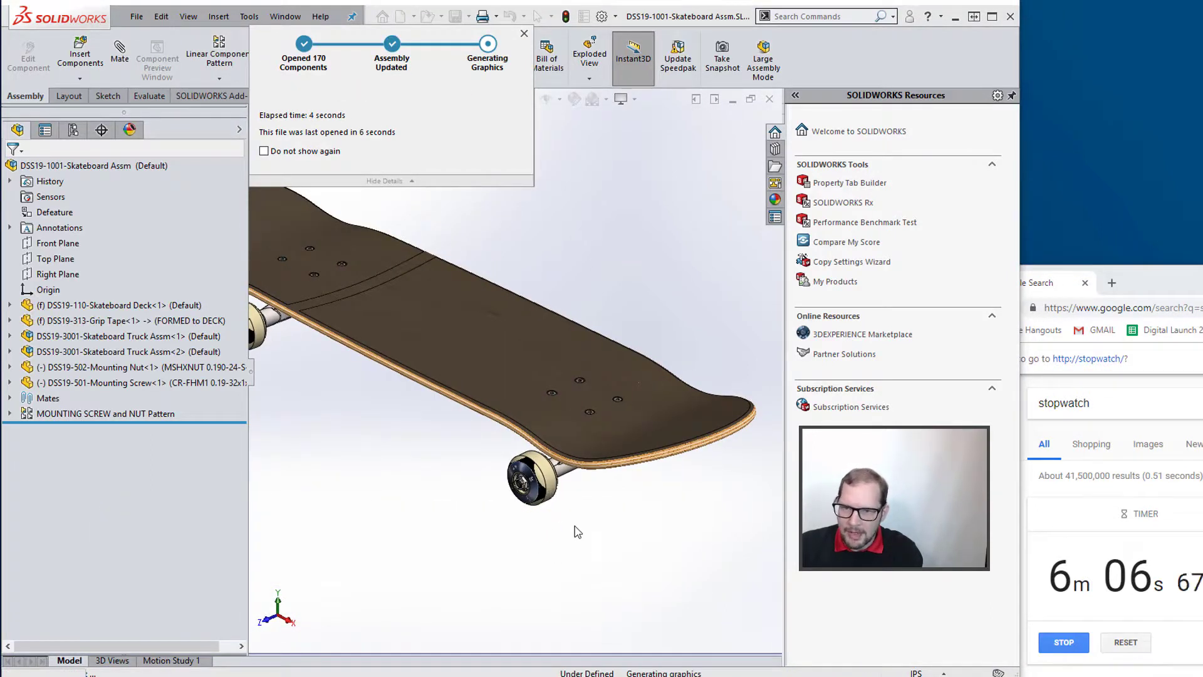
Enter in-context editing of the truck baseplate under the deck to examine the other components' display, and return to the assembly
{"action": "key", "text": "ctrl+6"}
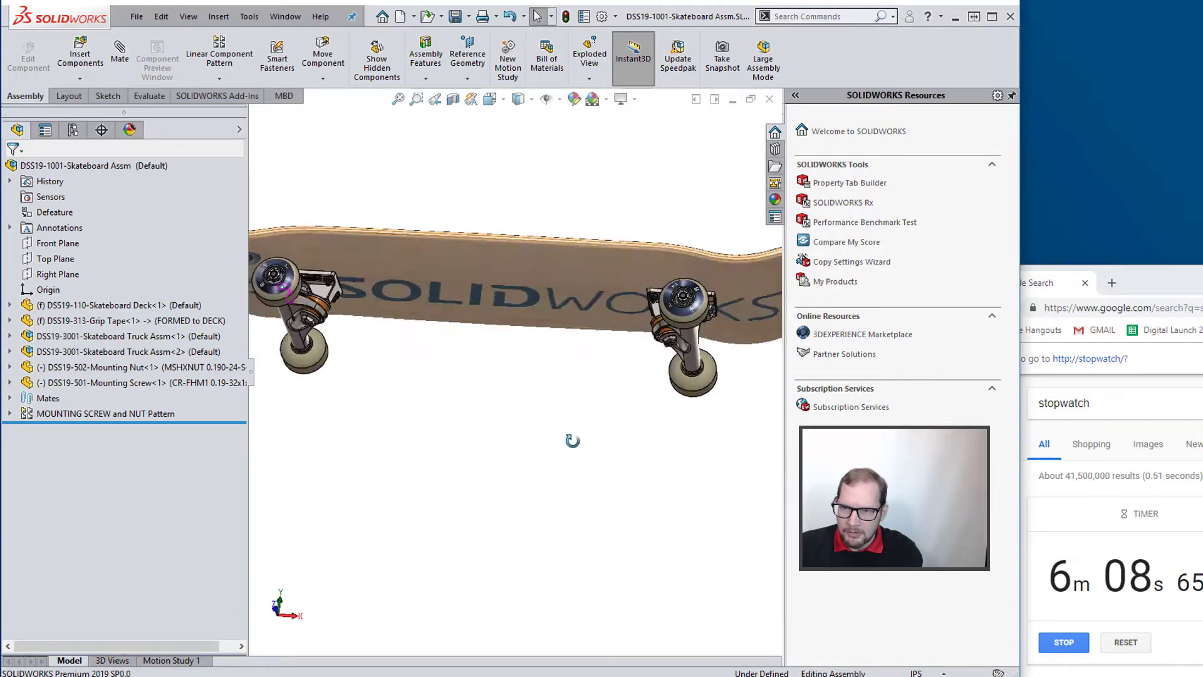
{"action": "scroll", "coordinate": [658, 326], "scroll_direction": "down", "scroll_amount": 6}
{"action": "left_click", "coordinate": [696, 266]}
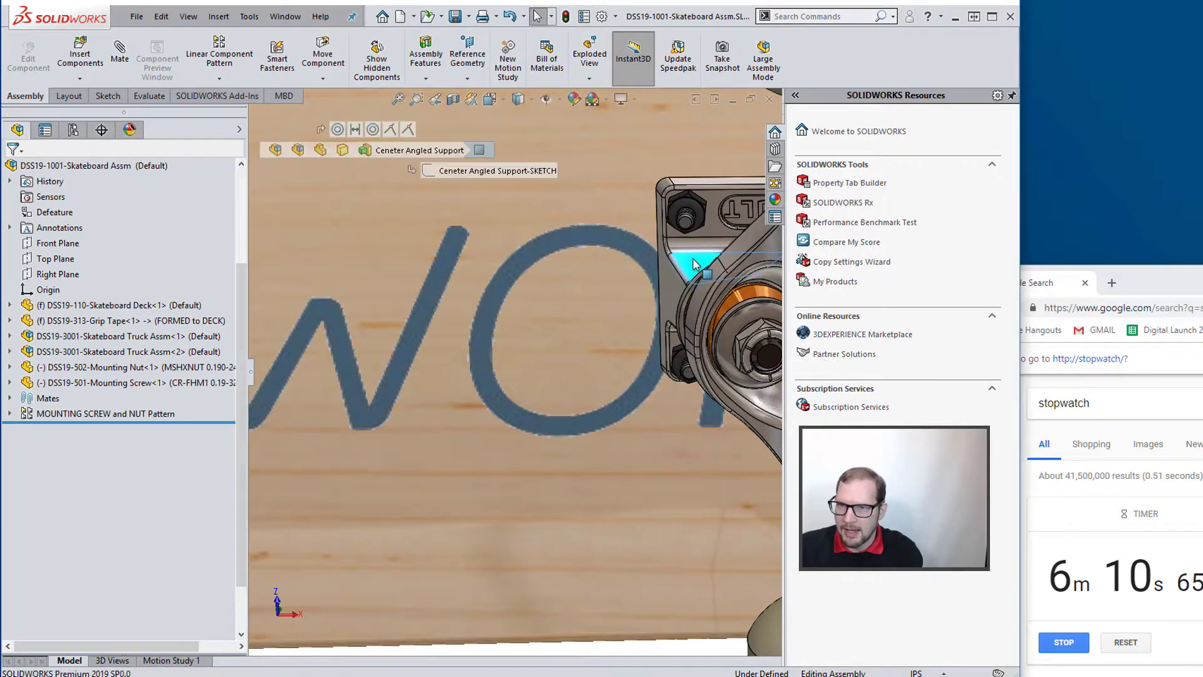
{"action": "left_click", "coordinate": [766, 178]}
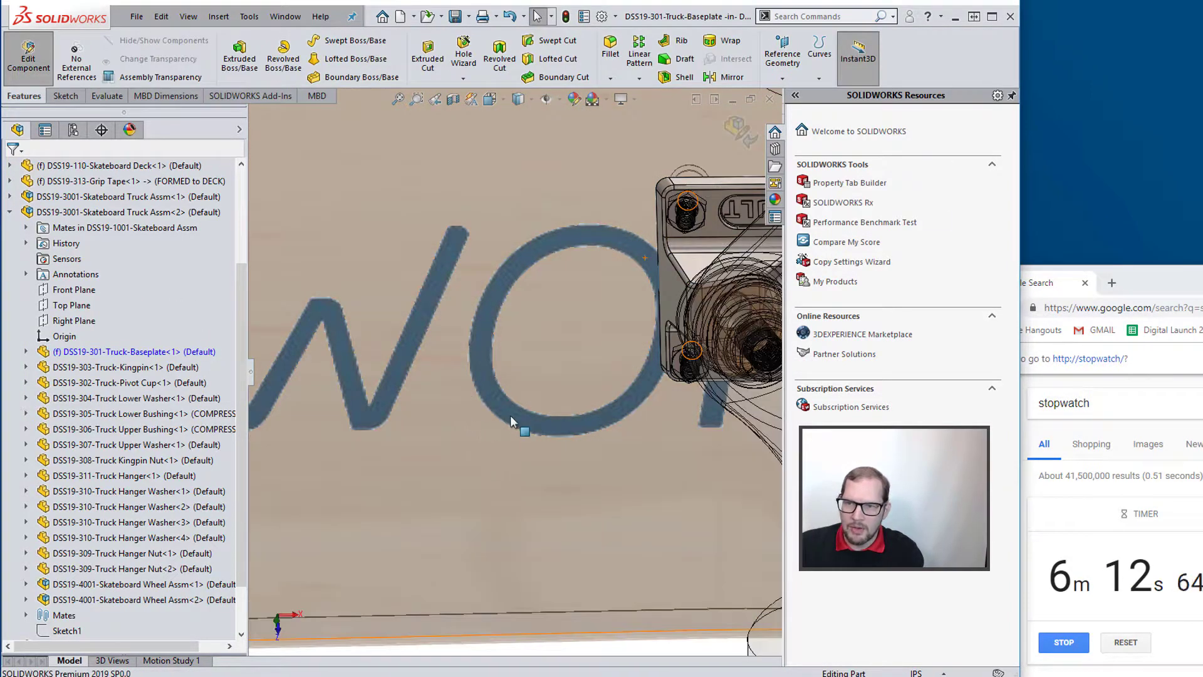
{"action": "middle_click_drag", "start_coordinate": [569, 423], "coordinate": [514, 294]}
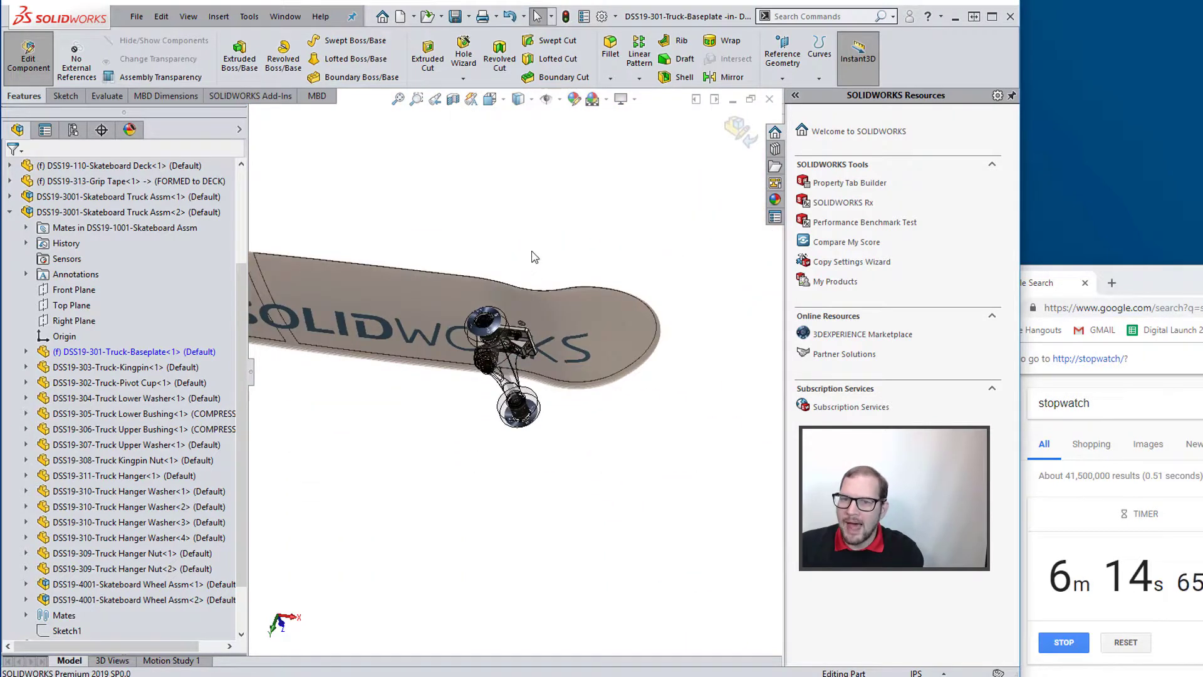
{"action": "key", "text": "ctrl+Tab"}
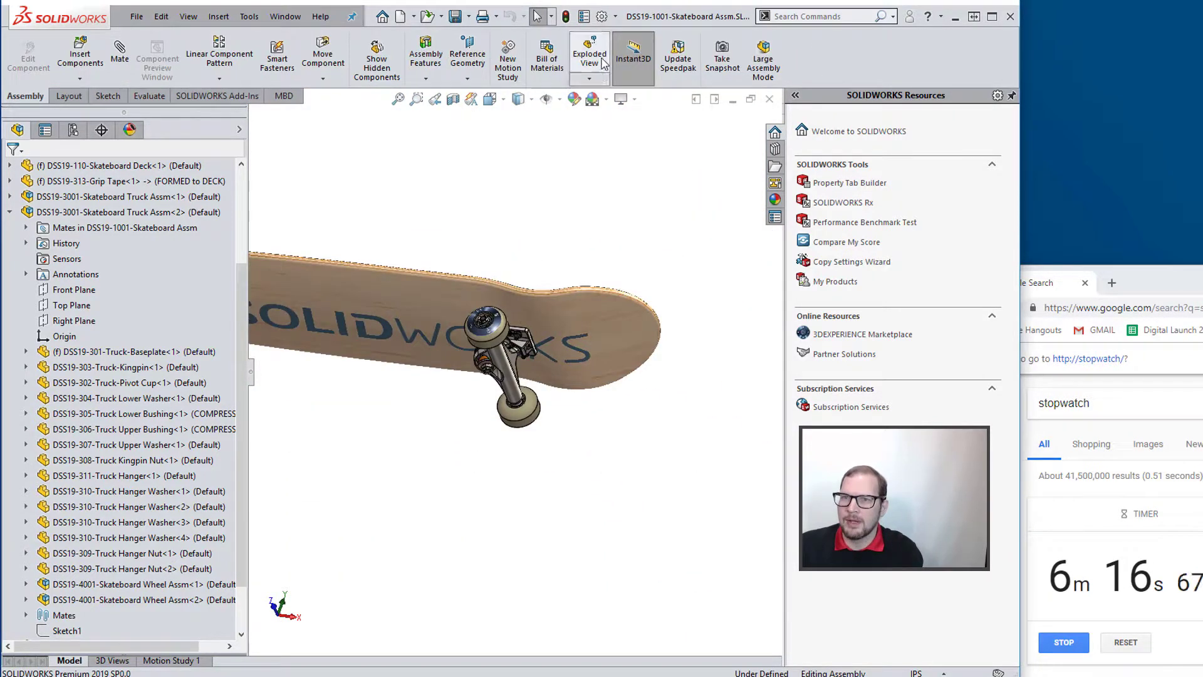
Set the Assembly, Edit Part color to light red (RGB 255, 128, 128) in the system color options
{"action": "left_click", "coordinate": [601, 17]}
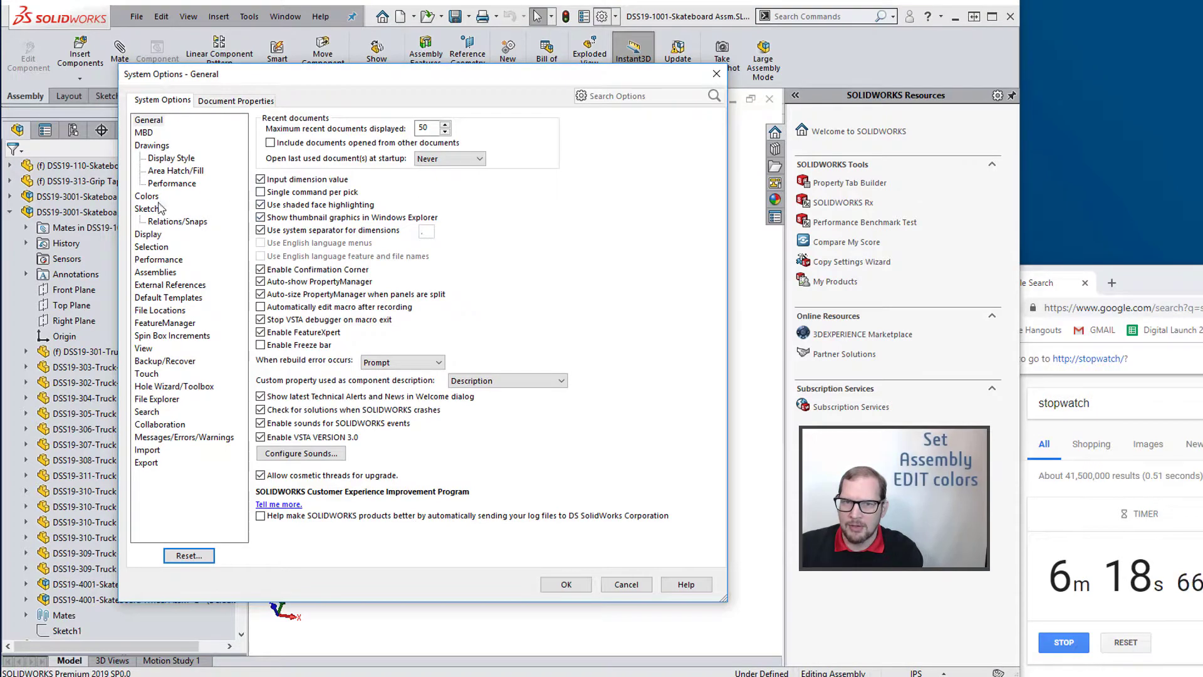
{"action": "left_click", "coordinate": [148, 196]}
{"action": "left_click", "coordinate": [319, 258]}
{"action": "scroll", "coordinate": [319, 261], "scroll_direction": "down", "scroll_amount": 8}
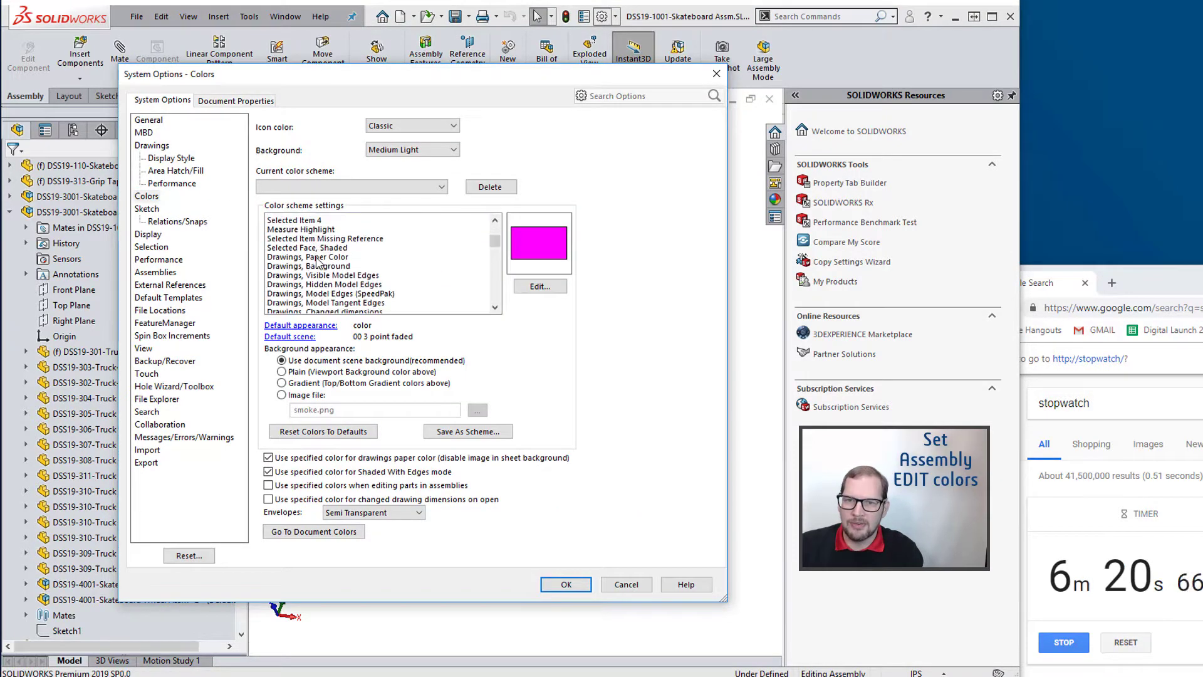
{"action": "scroll", "coordinate": [318, 264], "scroll_direction": "down", "scroll_amount": 3}
{"action": "left_click", "coordinate": [317, 257]}
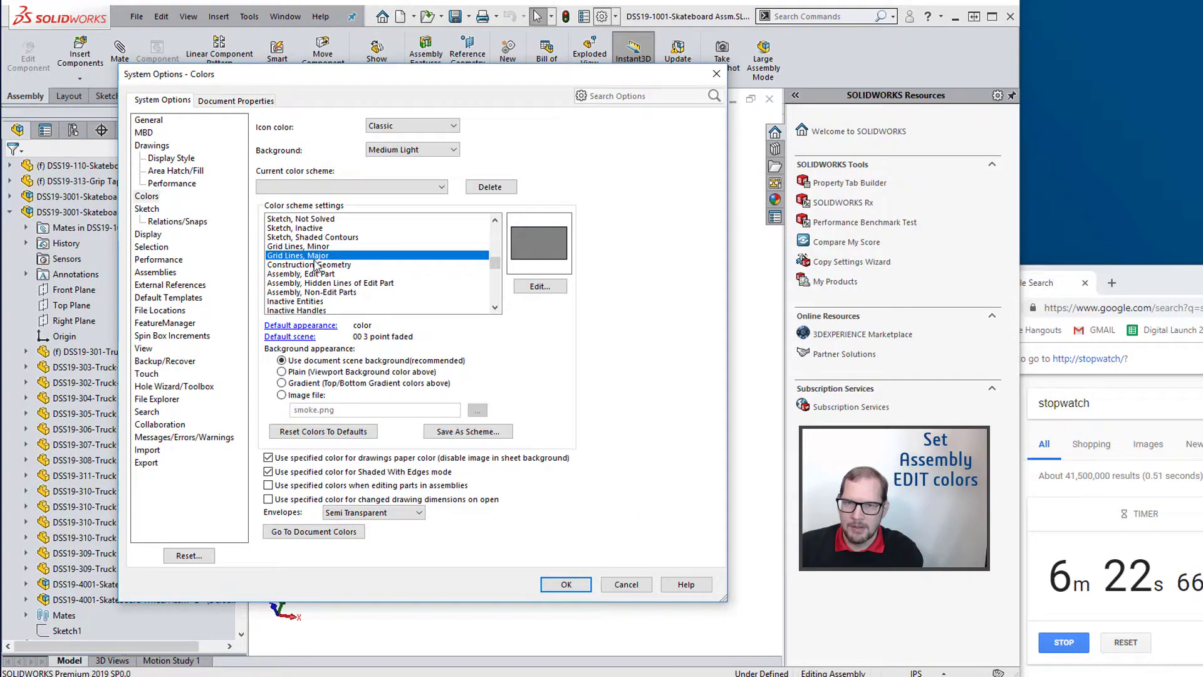
{"action": "left_click", "coordinate": [307, 274]}
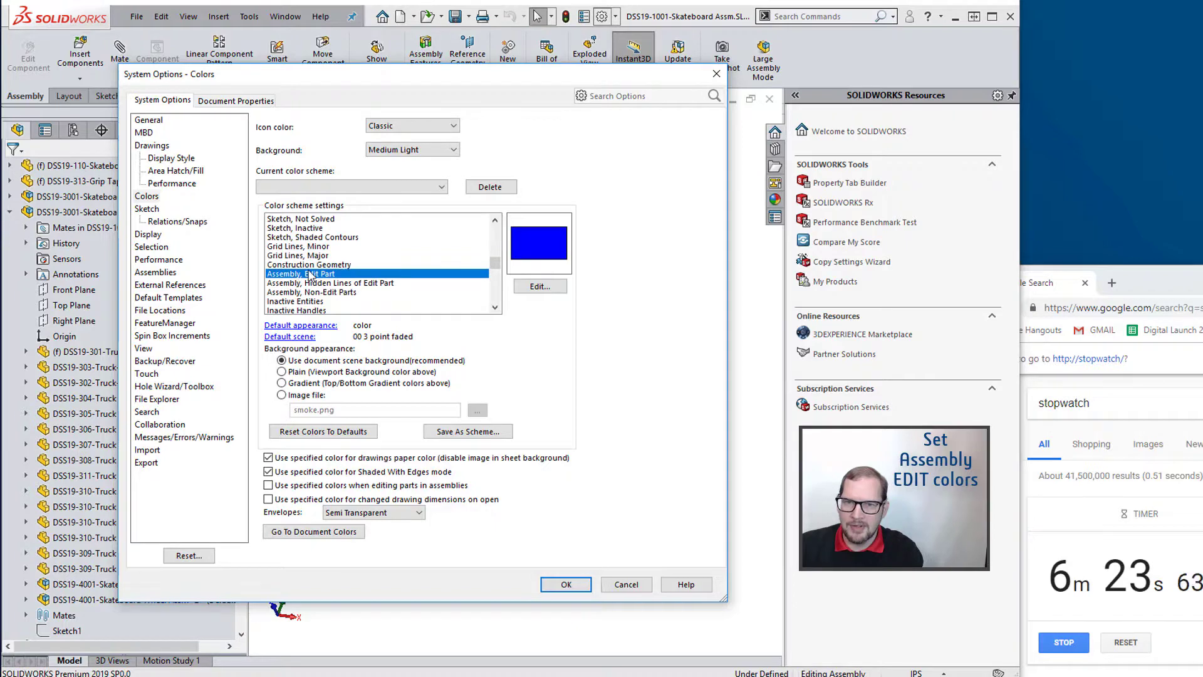
{"action": "left_click", "coordinate": [538, 286]}
{"action": "left_click", "coordinate": [278, 262]}
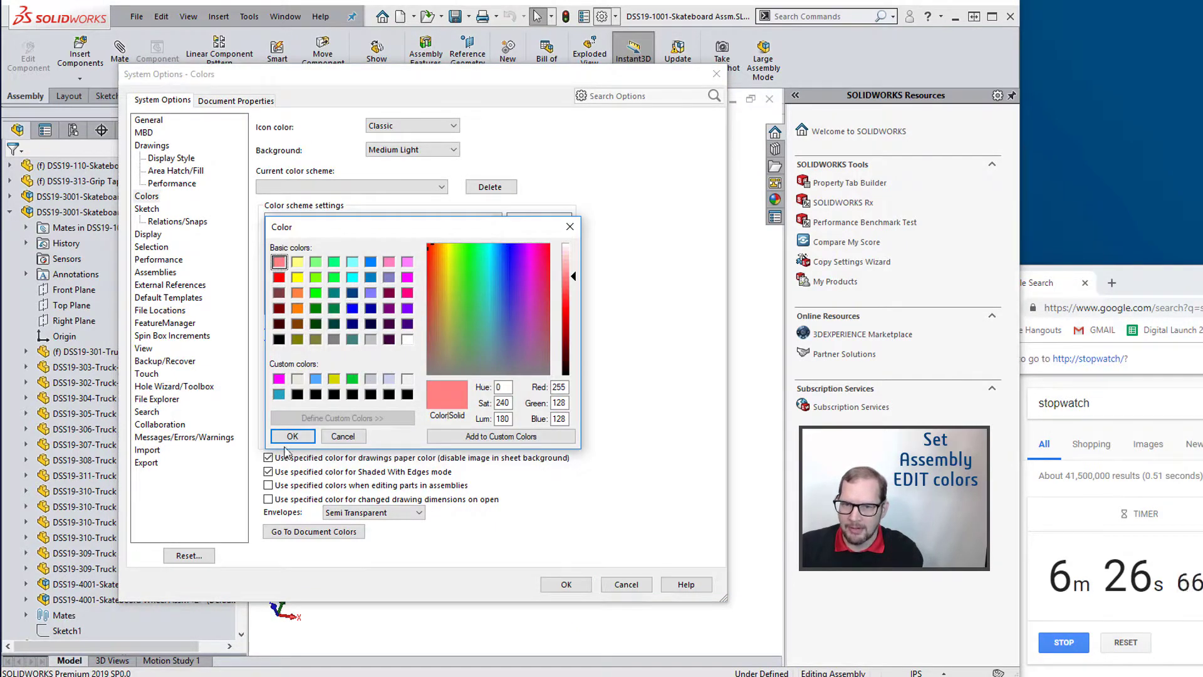
{"action": "left_click", "coordinate": [292, 437]}
Set the Assembly, Non-Edit Parts color to light yellow (RGB 255, 255, 128) and enable specified colors when editing parts in assemblies
{"action": "left_click", "coordinate": [326, 292]}
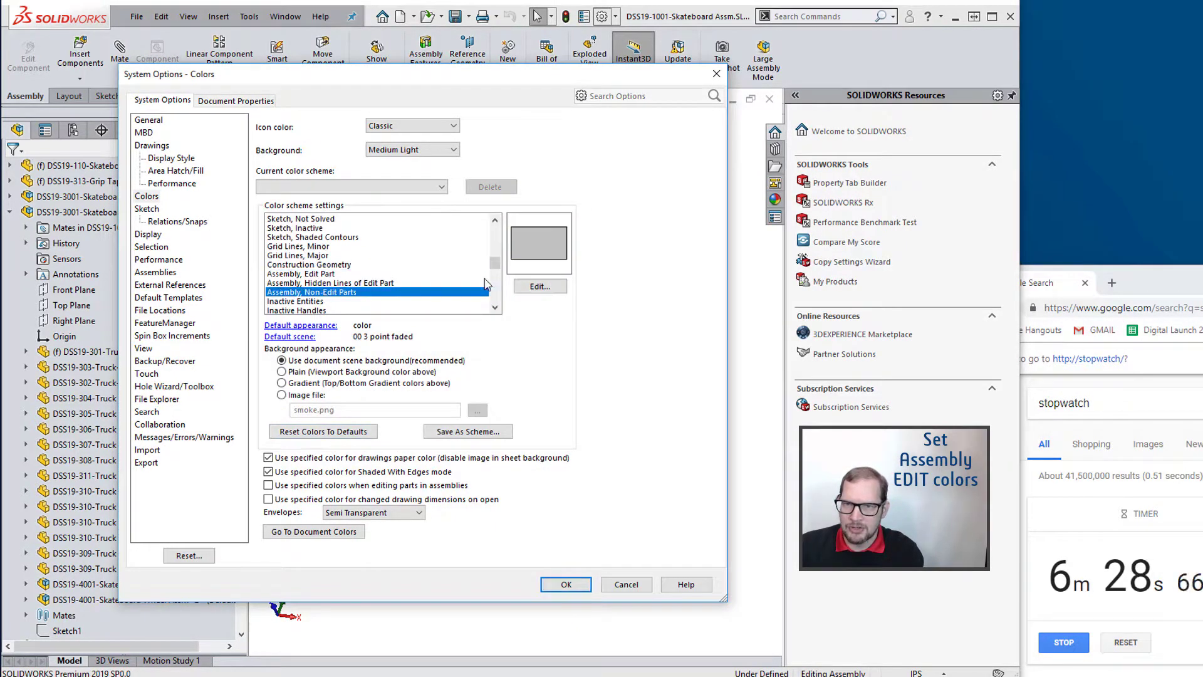
{"action": "left_click", "coordinate": [540, 287]}
{"action": "left_click", "coordinate": [297, 262]}
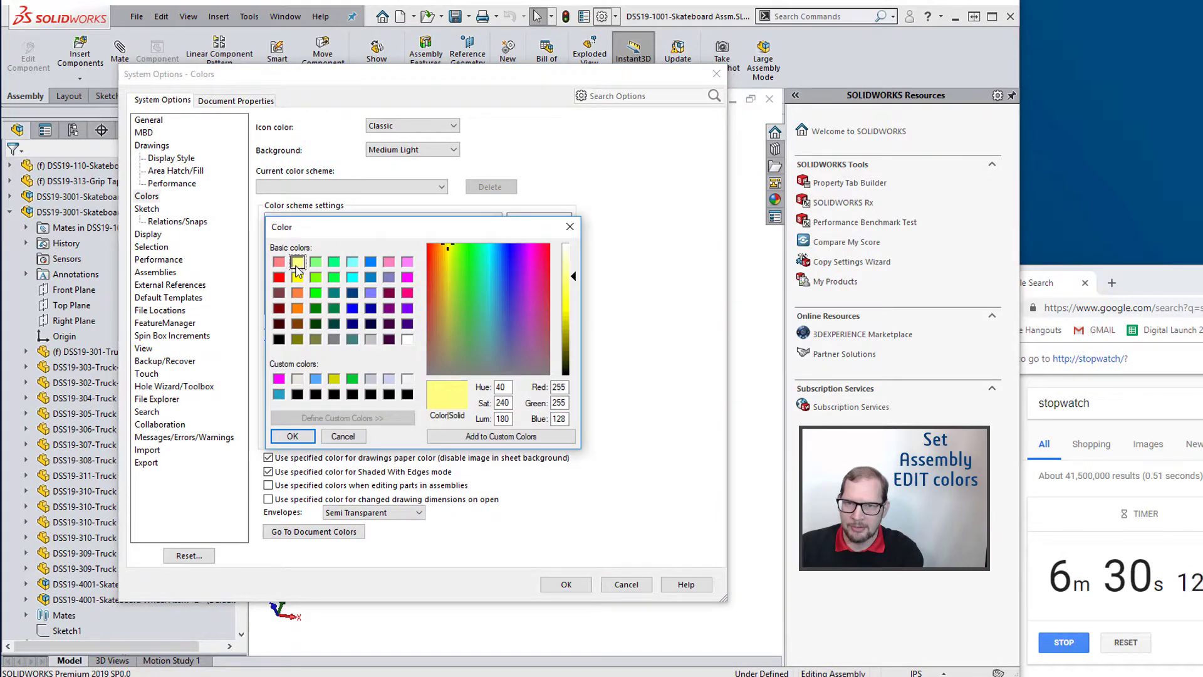
{"action": "left_click", "coordinate": [293, 437]}
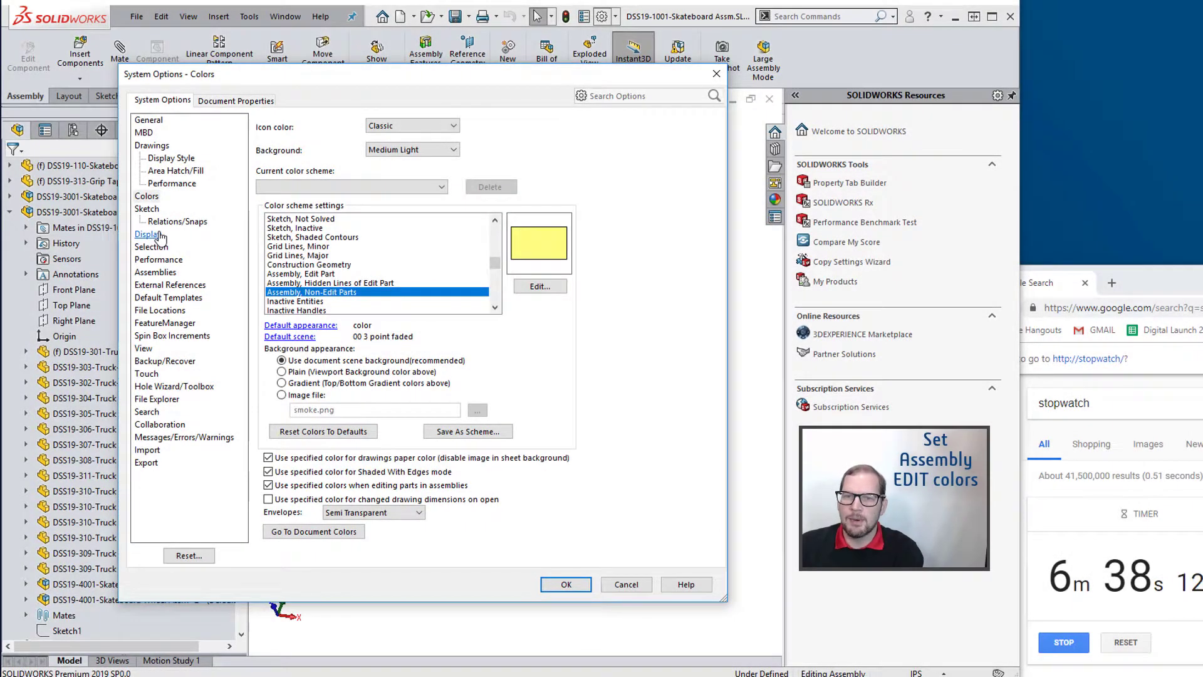
Set the assembly transparency for in-context edit to Opaque assembly in the display options and apply the system options
{"action": "left_click", "coordinate": [161, 237]}
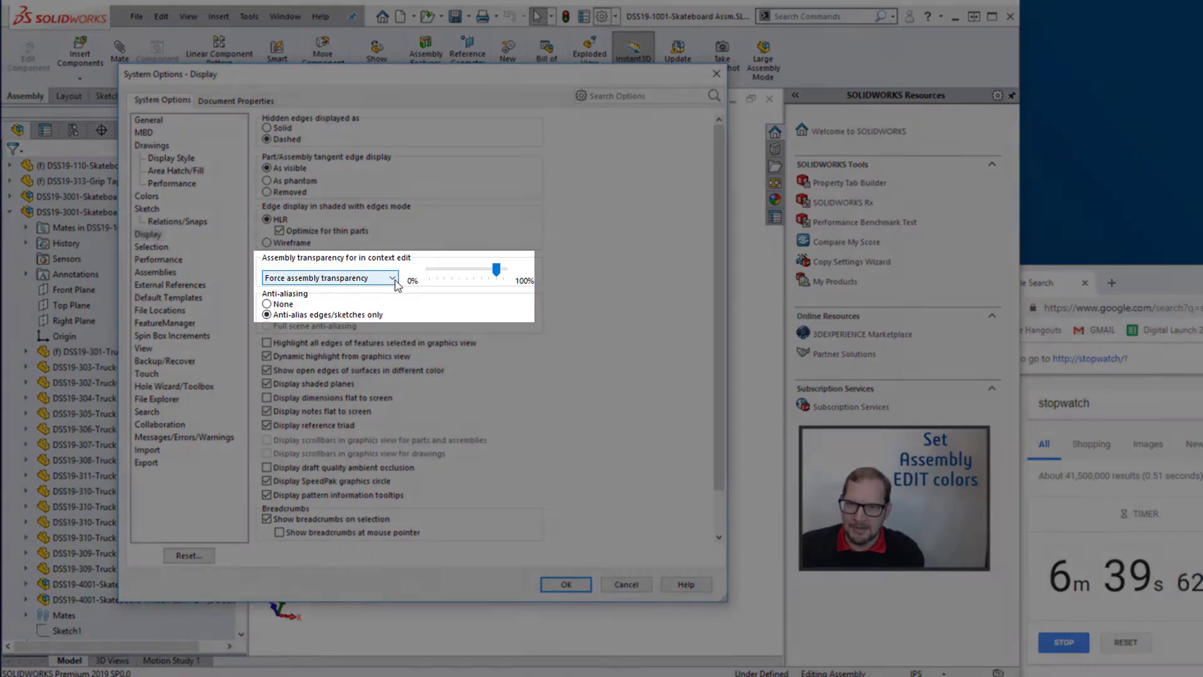
{"action": "left_click", "coordinate": [326, 277]}
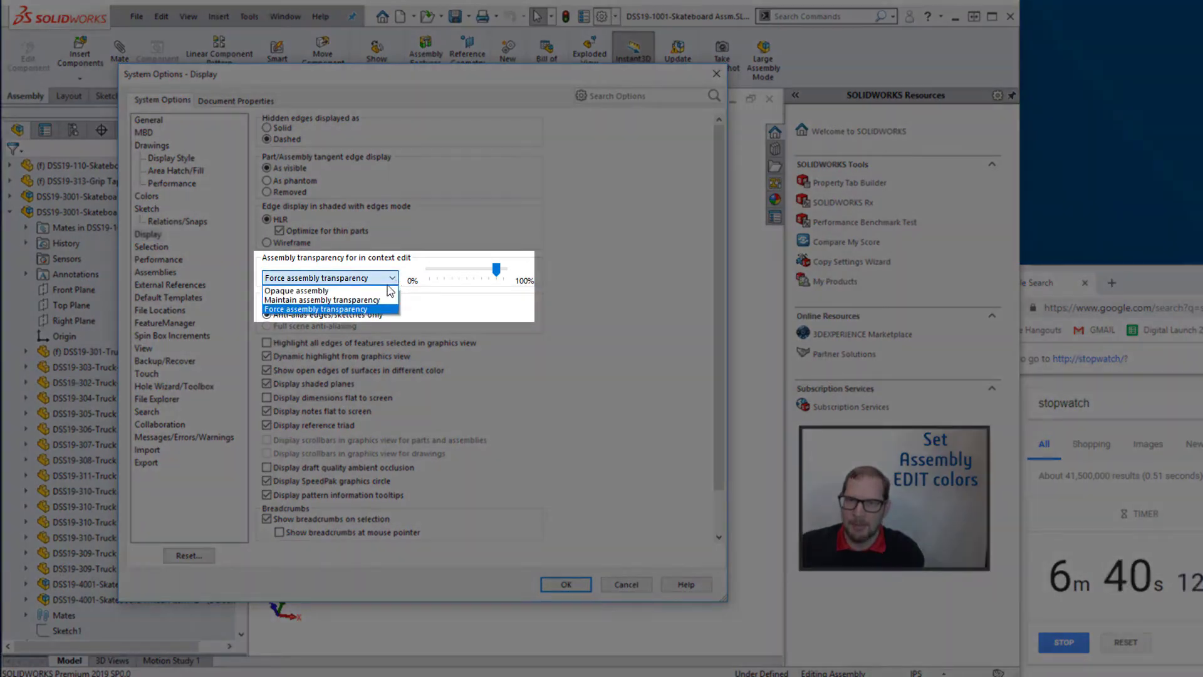
{"action": "left_click", "coordinate": [320, 292]}
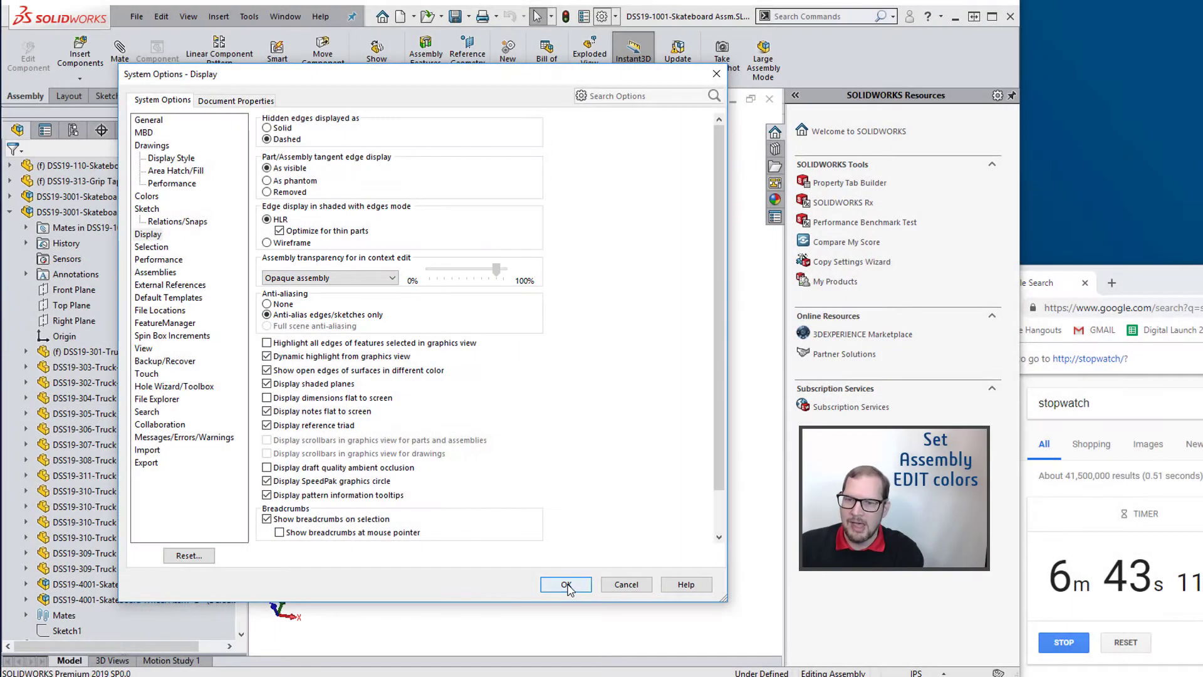
{"action": "left_click", "coordinate": [566, 585]}
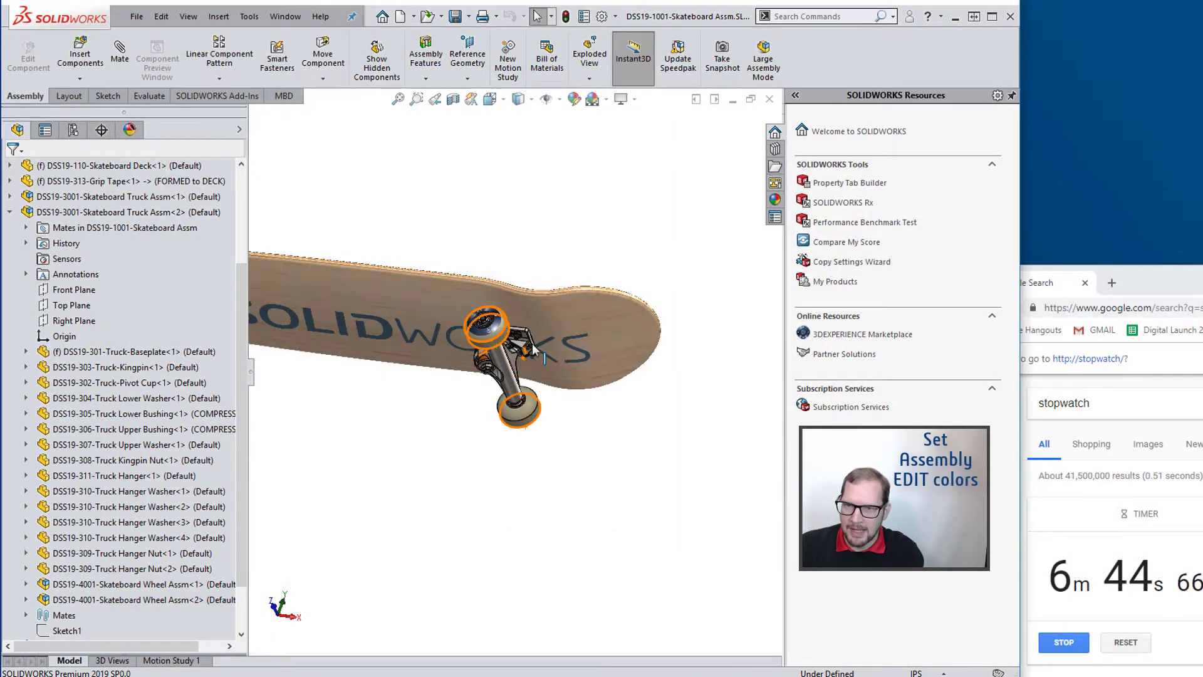
Enter in-context editing of the truck baseplate and examine the edit and non-edit part colors around it
{"action": "scroll", "coordinate": [531, 351], "scroll_direction": "down", "scroll_amount": 3}
{"action": "left_click", "coordinate": [535, 345]}
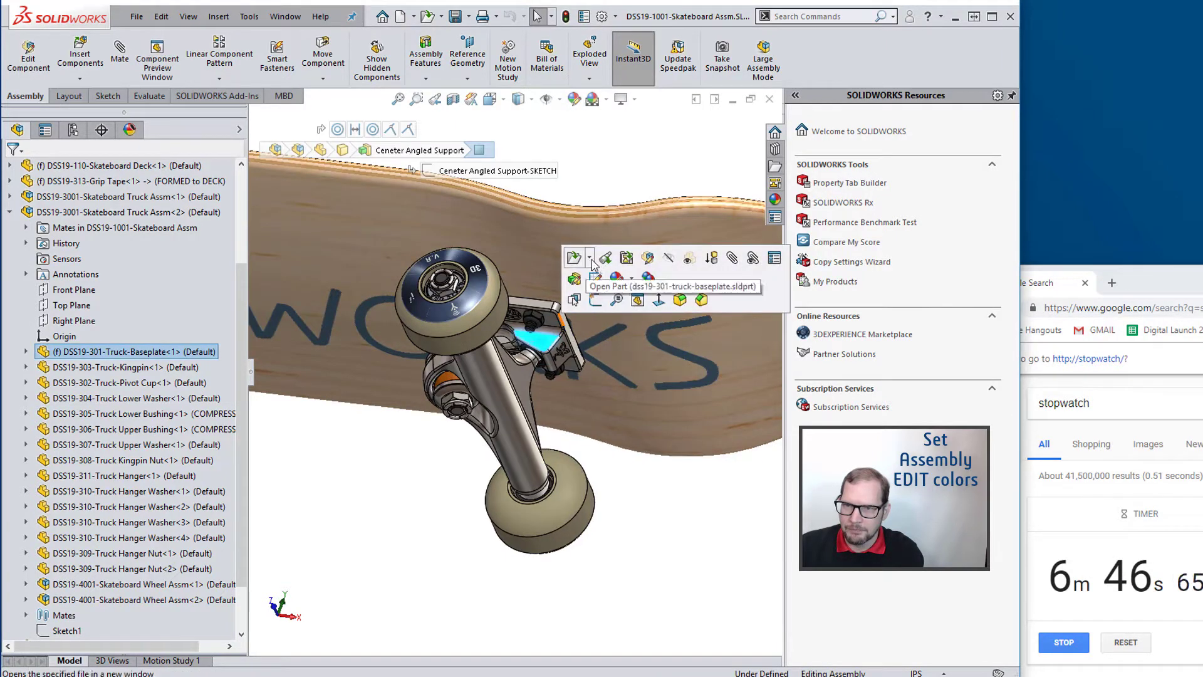
{"action": "left_click", "coordinate": [641, 260]}
{"action": "middle_click_drag", "start_coordinate": [605, 329], "coordinate": [615, 257]}
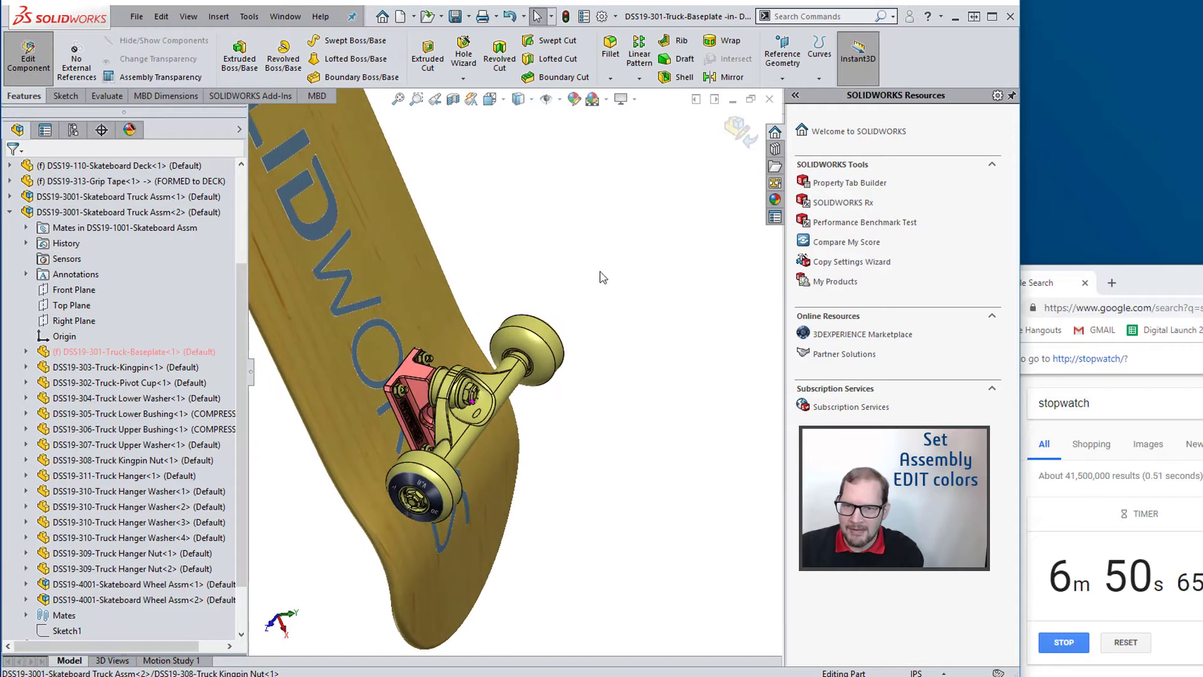
{"action": "scroll", "coordinate": [490, 432], "scroll_direction": "down", "scroll_amount": 3}
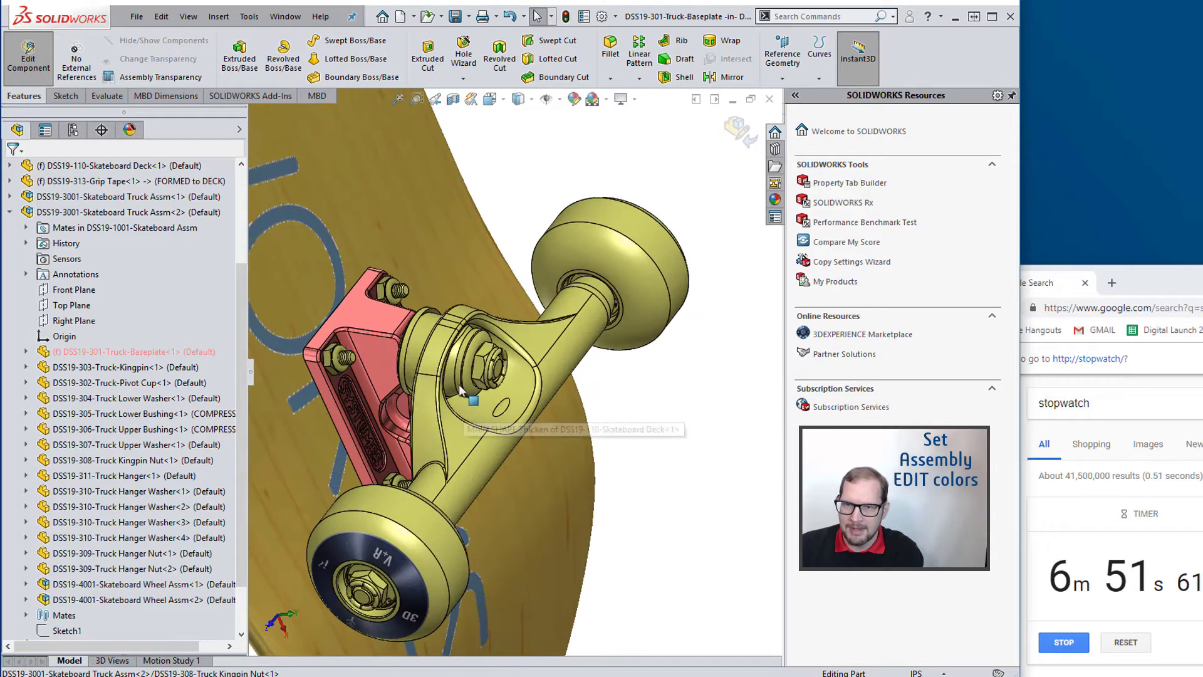
Switch in-context editing to the truck's lower bushing and inspect how it is colored among the surrounding parts
{"action": "left_click", "coordinate": [425, 348]}
{"action": "left_click", "coordinate": [538, 259]}
{"action": "scroll", "coordinate": [476, 401], "scroll_direction": "up", "scroll_amount": 3}
{"action": "middle_click_drag", "start_coordinate": [476, 396], "coordinate": [469, 425]}
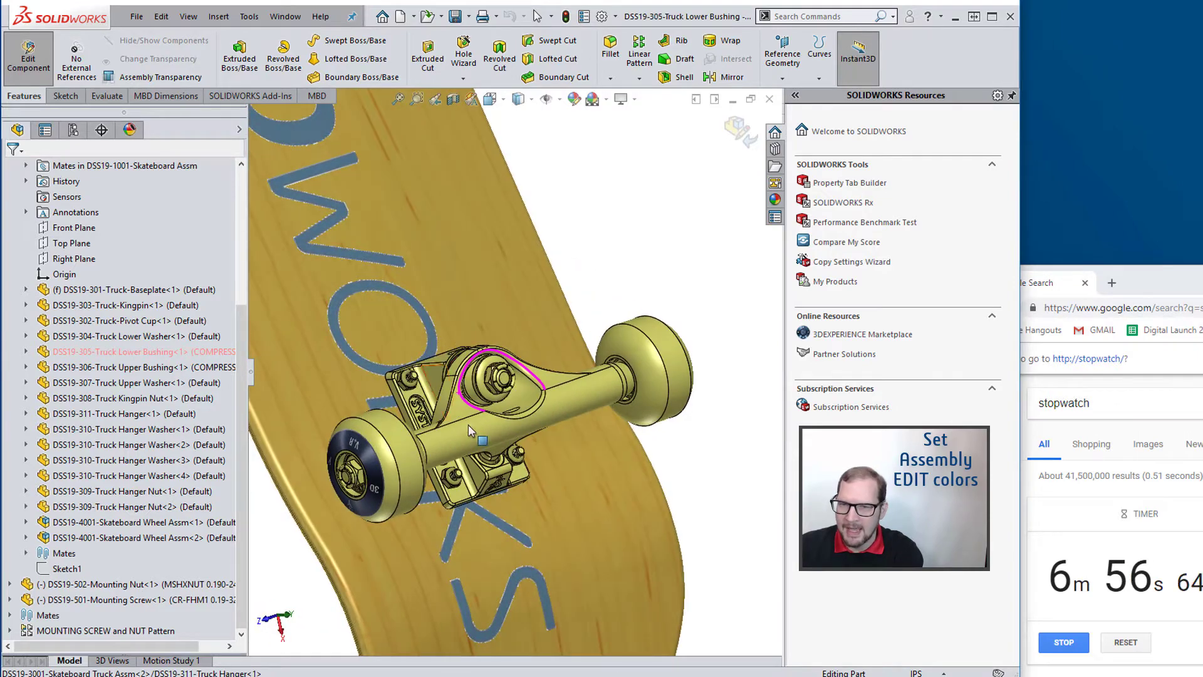
{"action": "scroll", "coordinate": [470, 428], "scroll_direction": "down", "scroll_amount": 5}
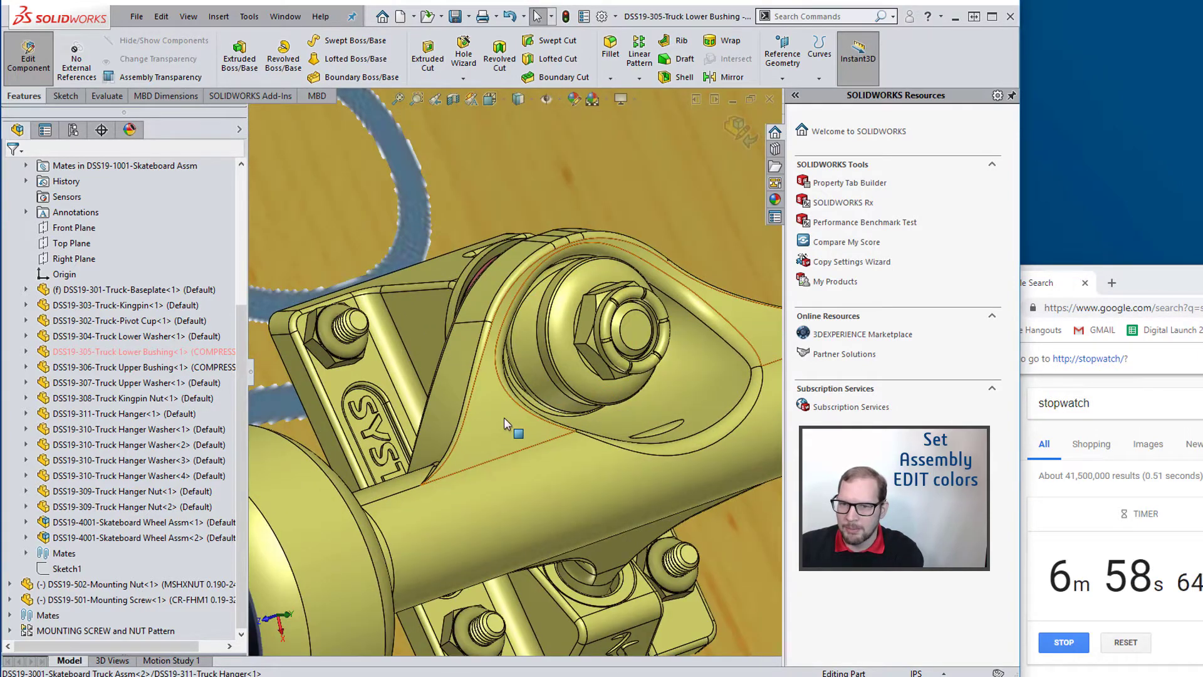
Switch in-context editing to the truck hanger, examine its edit color, and return to the assembly
{"action": "left_click", "coordinate": [504, 418]}
{"action": "left_click", "coordinate": [617, 333]}
{"action": "scroll", "coordinate": [504, 447], "scroll_direction": "up", "scroll_amount": 3}
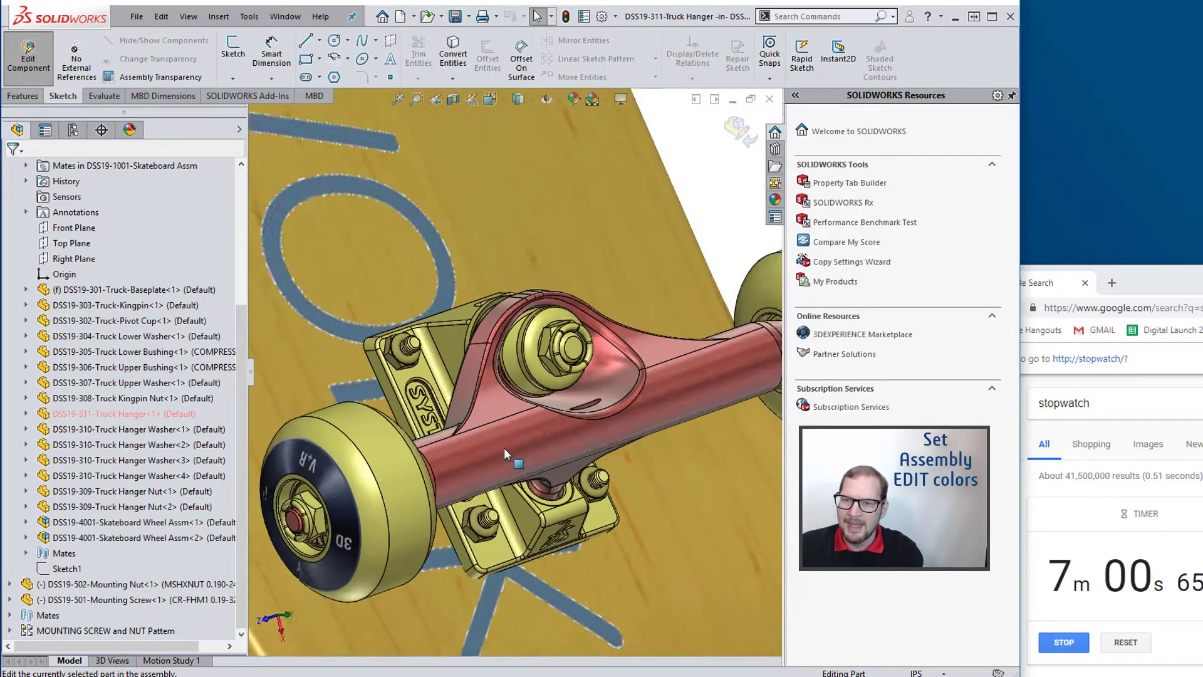
{"action": "scroll", "coordinate": [504, 447], "scroll_direction": "up", "scroll_amount": 5}
{"action": "middle_click_drag", "start_coordinate": [492, 450], "coordinate": [495, 313]}
{"action": "left_click", "coordinate": [741, 133]}
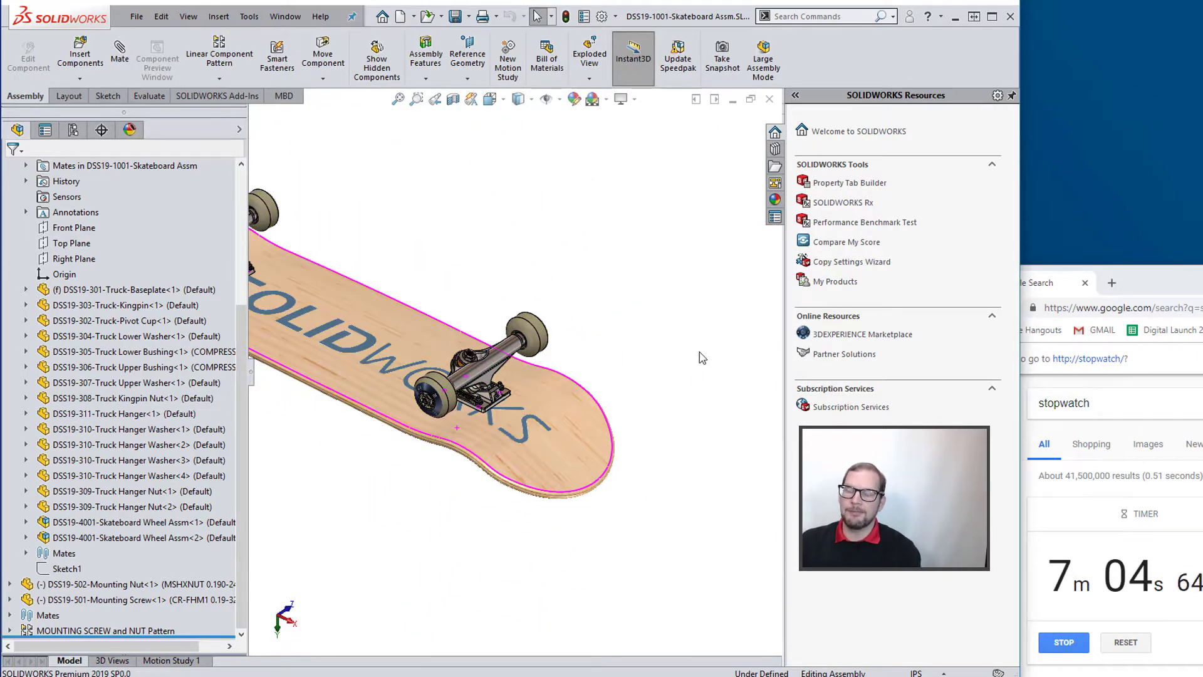
Close the skateboard assembly to return to the Part2 block
{"action": "scroll", "coordinate": [532, 311], "scroll_direction": "up", "scroll_amount": 2}
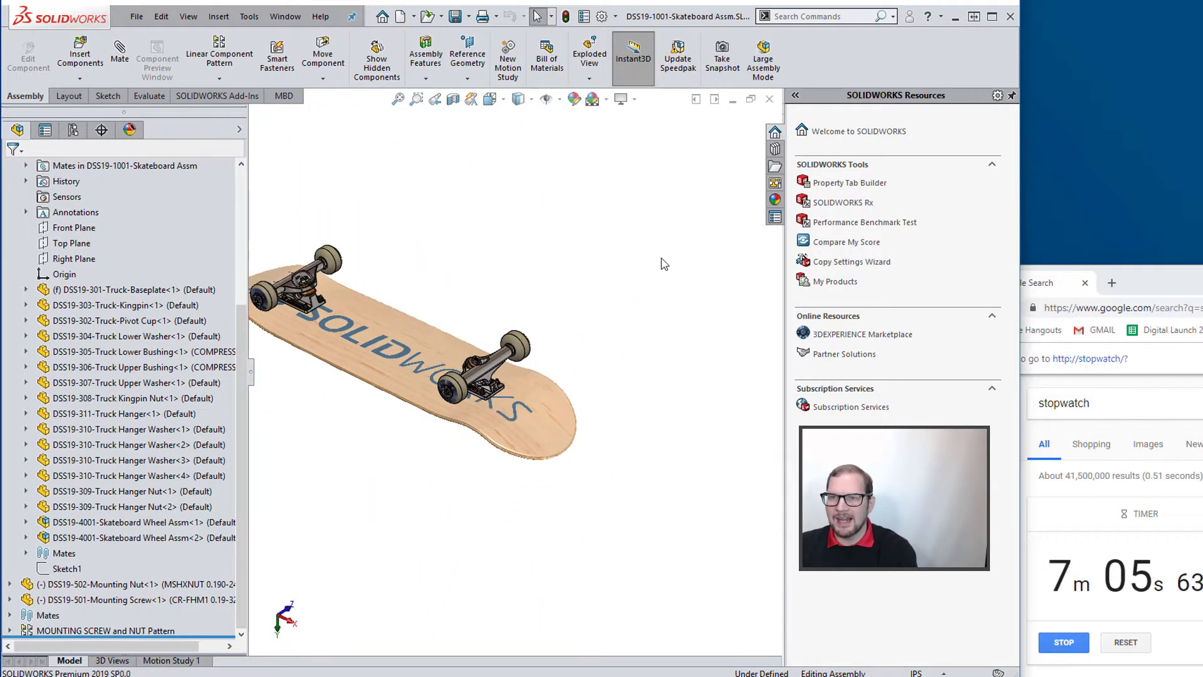
{"action": "left_click", "coordinate": [775, 100]}
{"action": "left_click", "coordinate": [293, 224]}
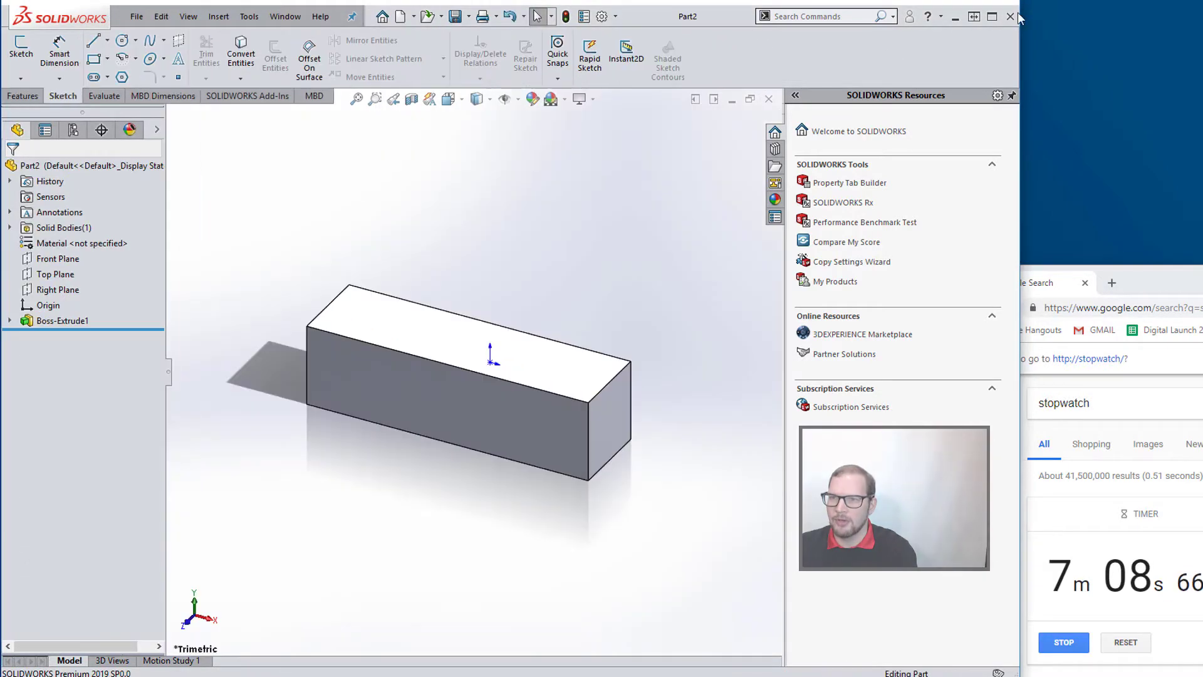